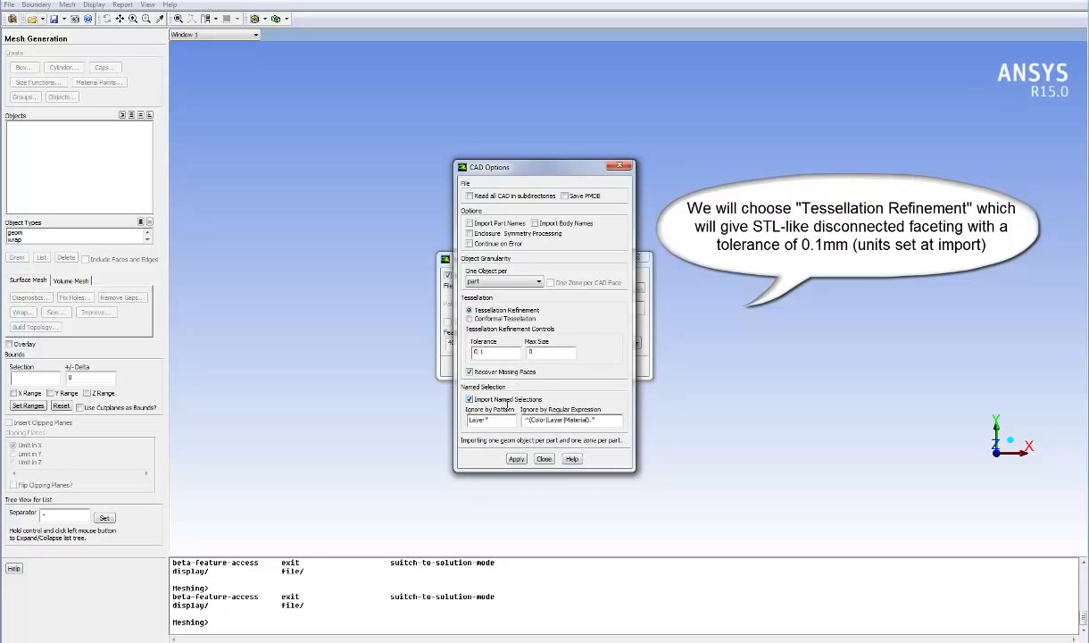
- Apply the CAD options with tessellation refinement at tolerance 0.1, and import gen-f1-mrf.agdb in mm with a feature angle of 40
left_click(516, 458)
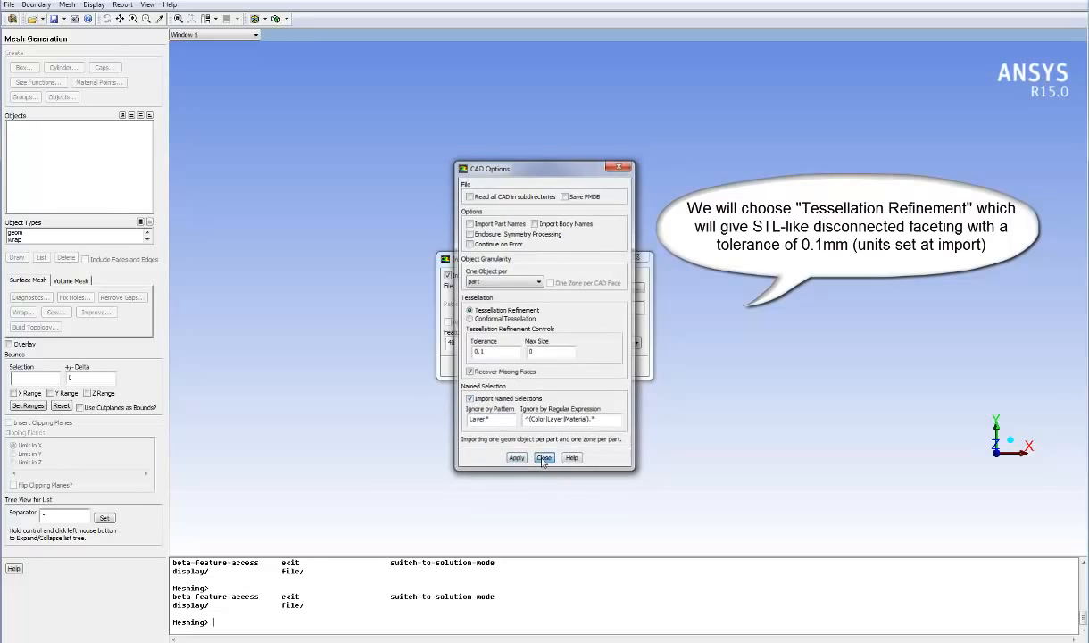
left_click(482, 366)
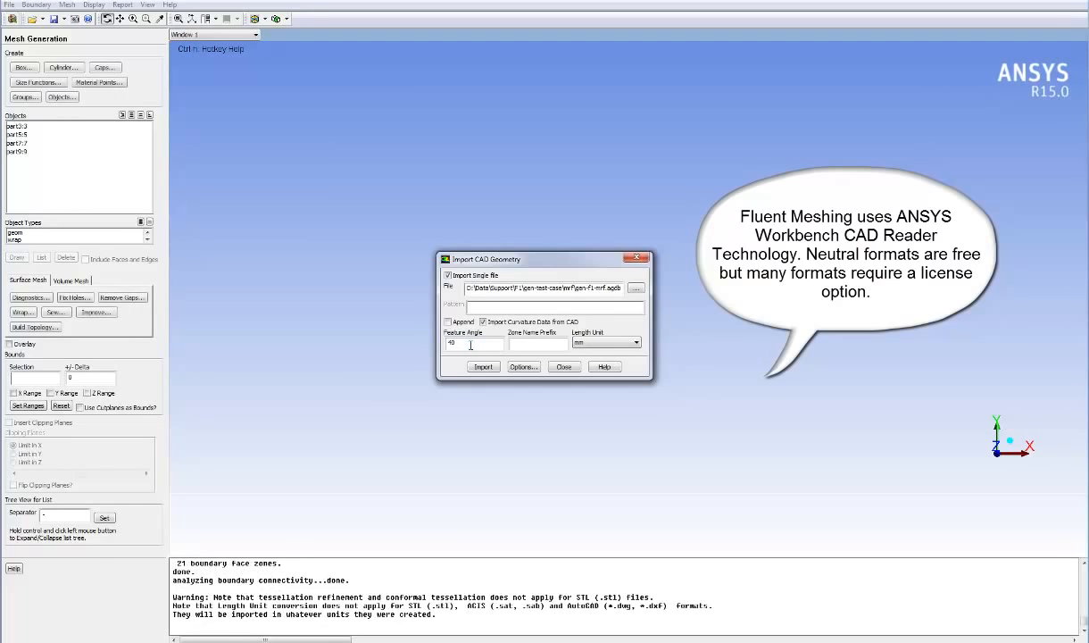
left_click(563, 366)
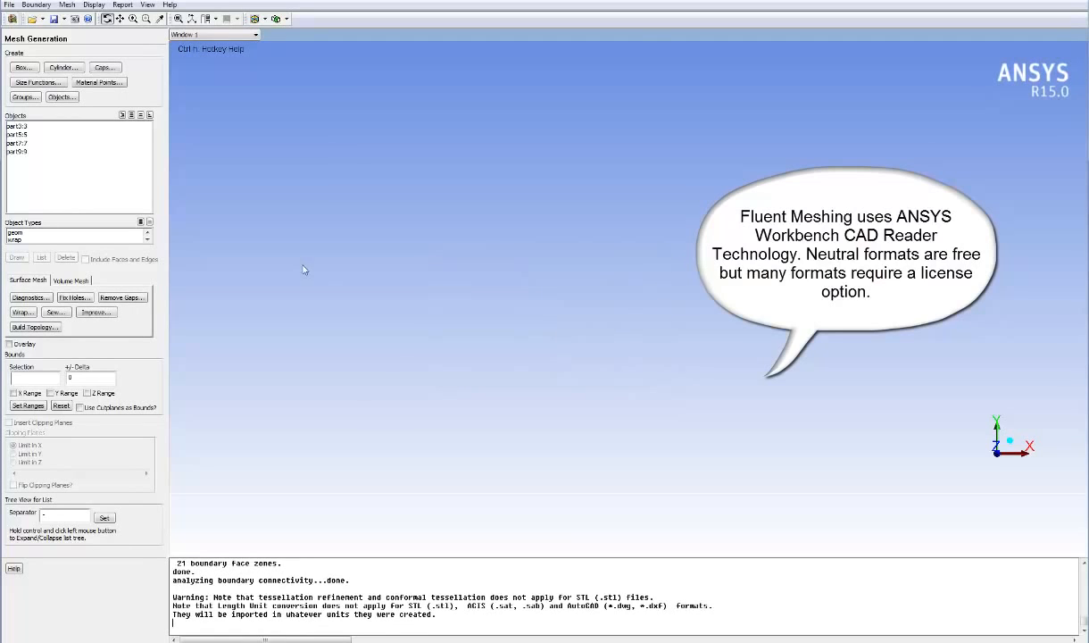
- Draw the object part3:3 in the graphics window and orient it in an angled 3D view
left_click(44, 127)
left_click(17, 257)
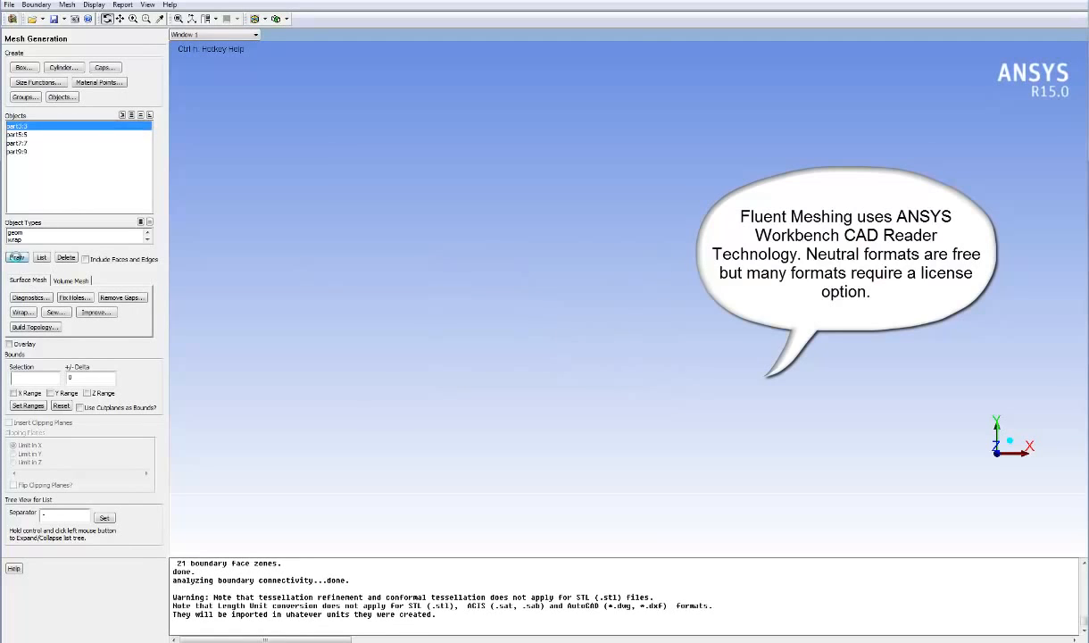
mouse_move(531, 319)
left_mouse_down()
mouse_move(564, 217)
mouse_move(328, 304)
mouse_move(601, 308)
mouse_move(690, 346)
left_mouse_up()
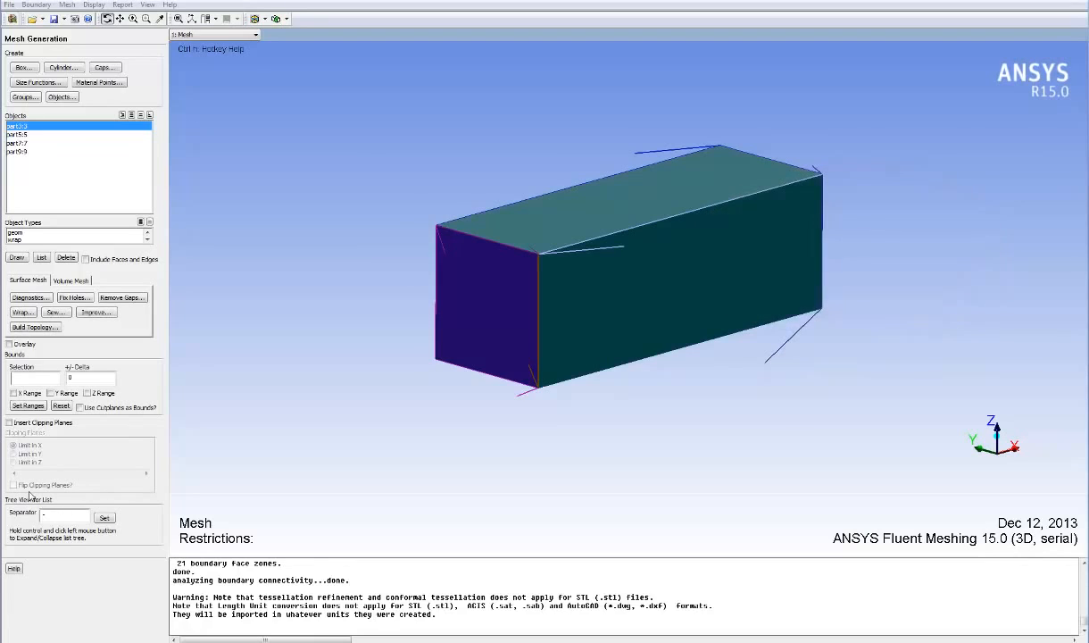
- Insert a flipped clipping plane limited in Y and shift it to expose the car inside the domain
left_click(9, 422)
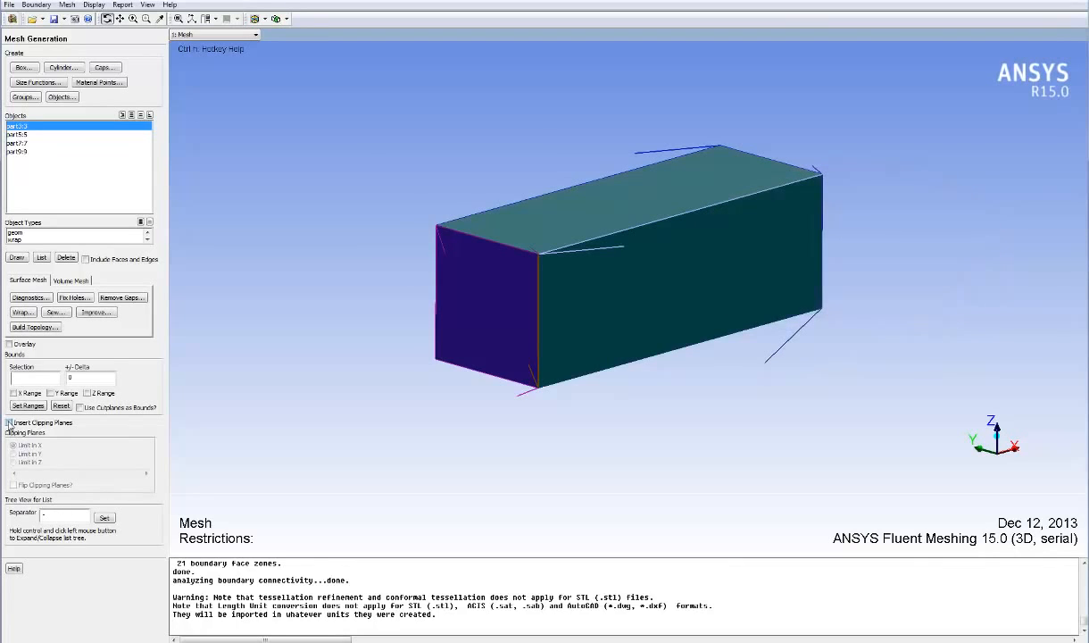
left_click(12, 453)
left_click(13, 485)
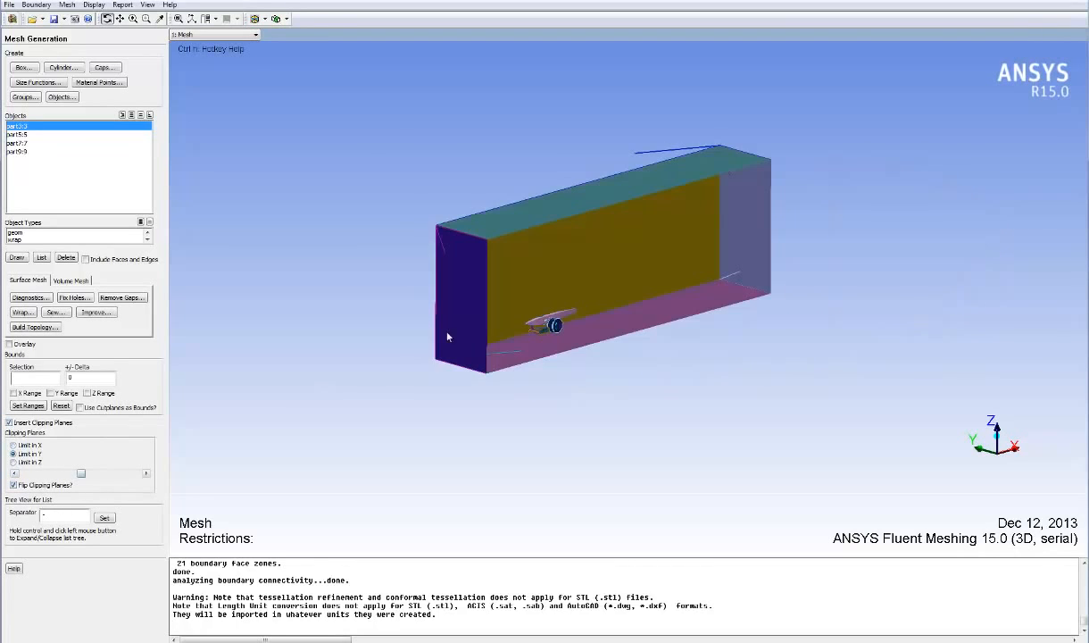
mouse_move(81, 473)
left_mouse_down()
mouse_move(58, 473)
mouse_move(109, 475)
mouse_move(99, 473)
left_mouse_up()
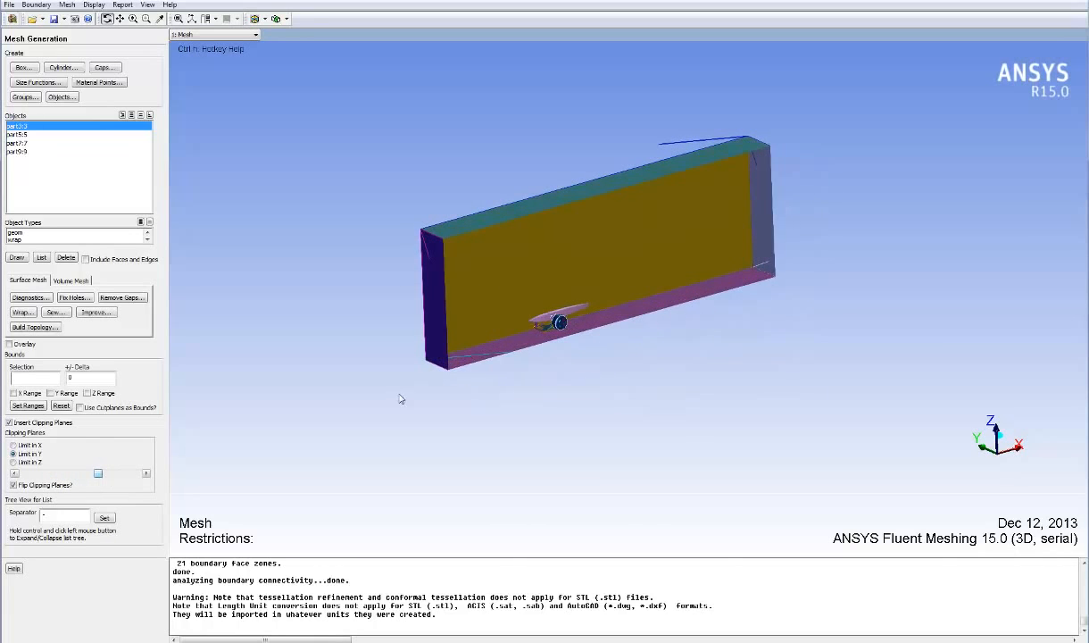
middle_click_drag(513, 294, 625, 353)
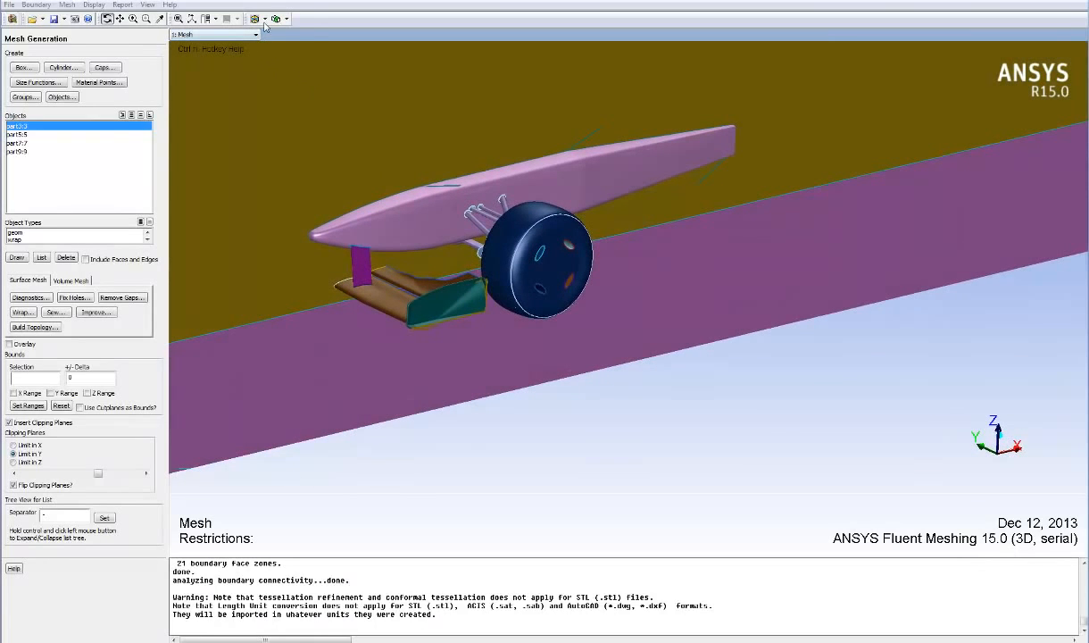
- Turn on the mesh edges display and redraw part3:3 to inspect the faceting around the front wing and wheel
left_click(264, 19)
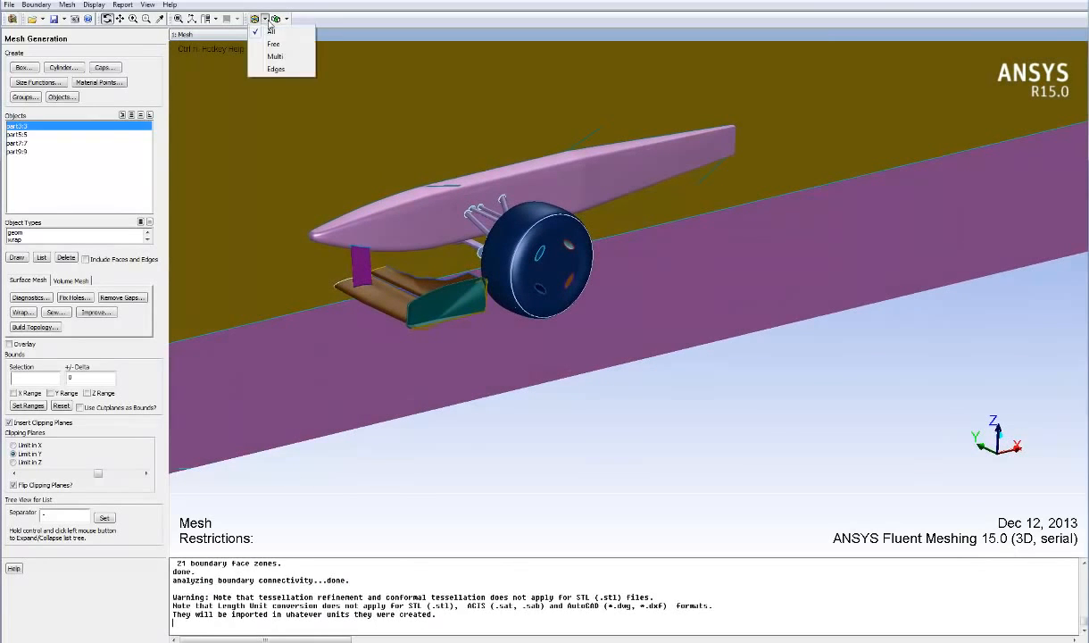
left_click(267, 67)
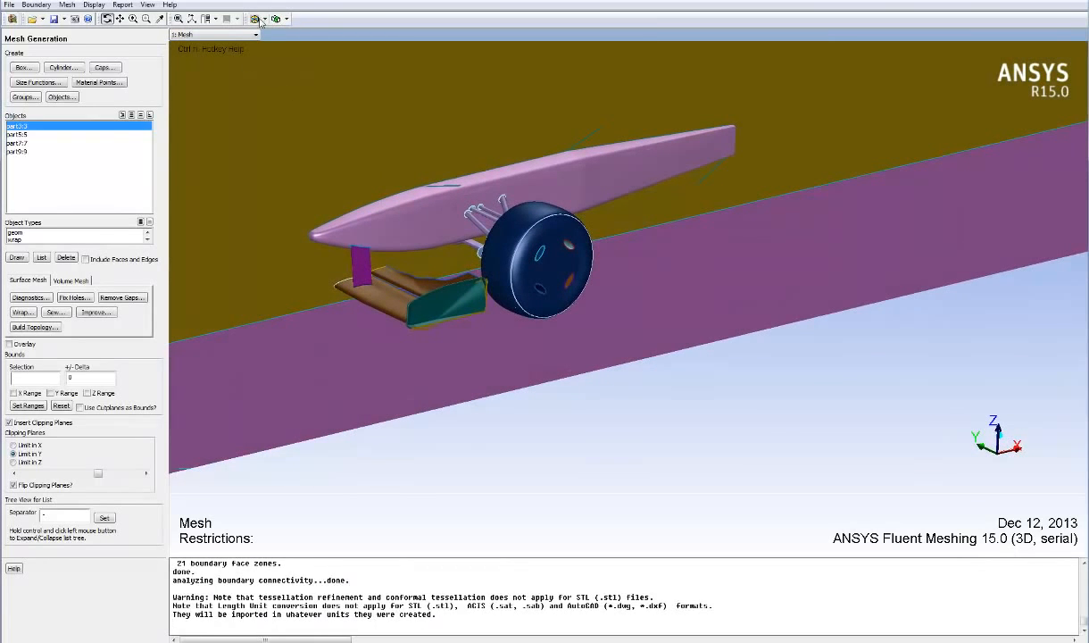
left_click(17, 258)
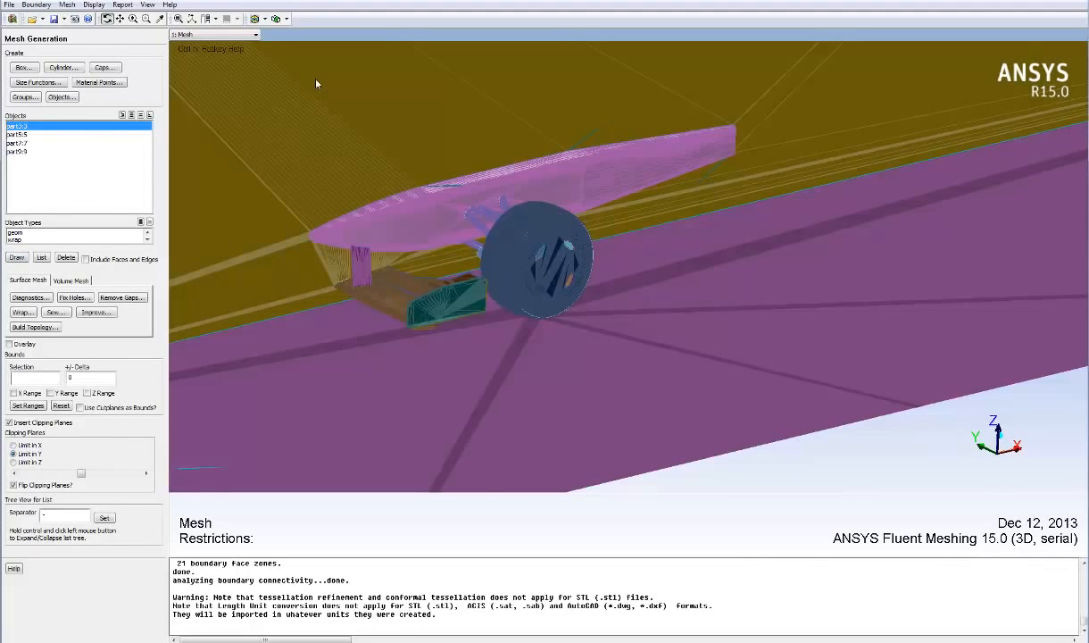
middle_click_drag(252, 123, 489, 318)
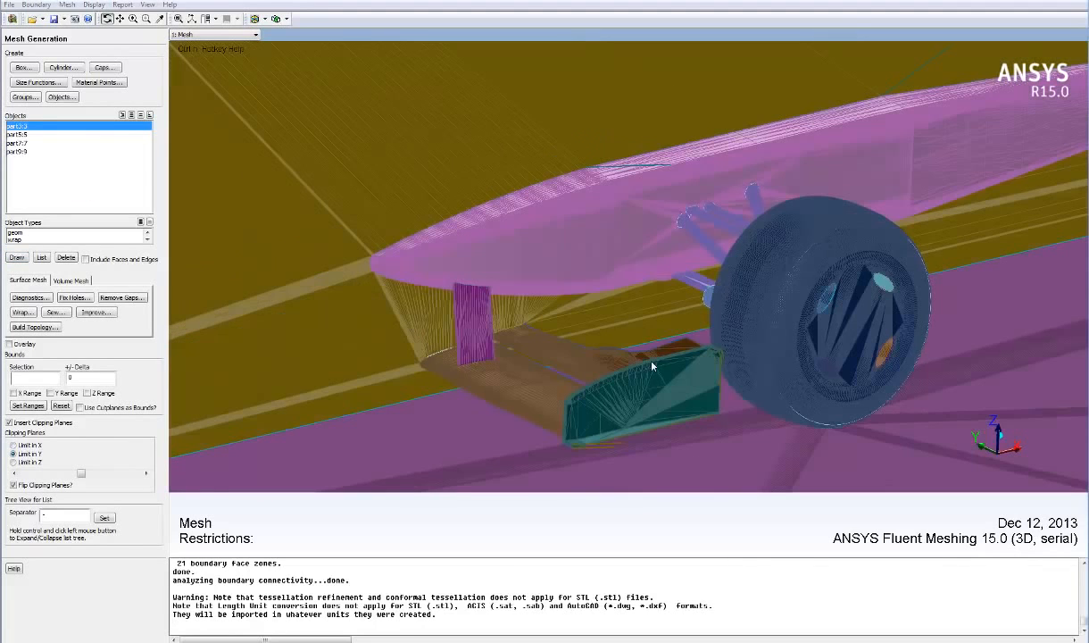
left_click_drag(802, 295, 709, 308)
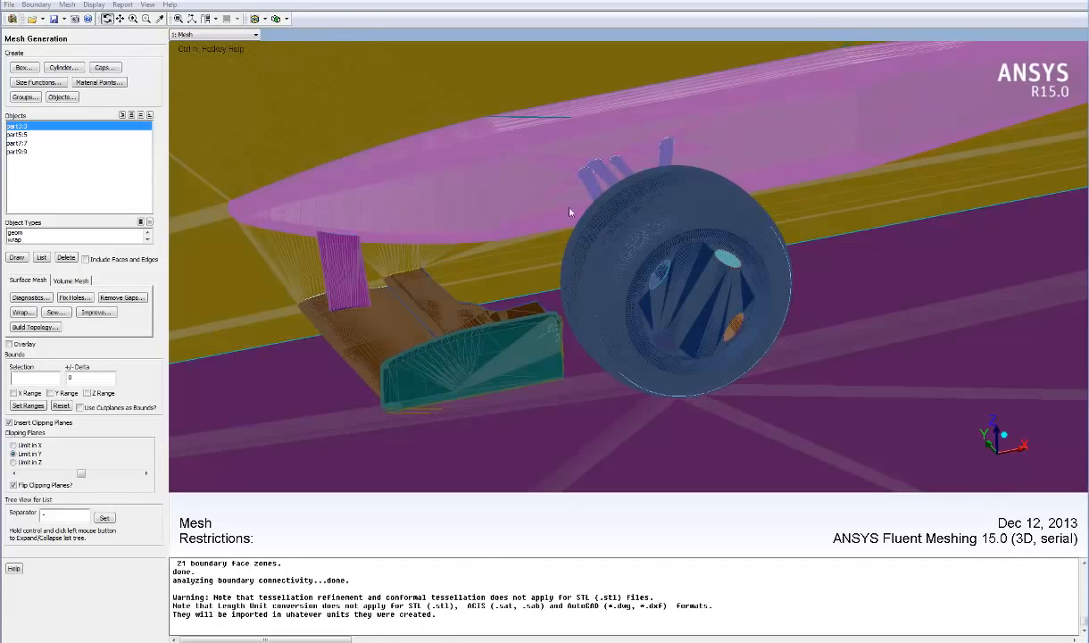
- Redraw part3:3 with the free faces highlighted to check the disconnected faceting, and turn that restriction off again
left_click(265, 19)
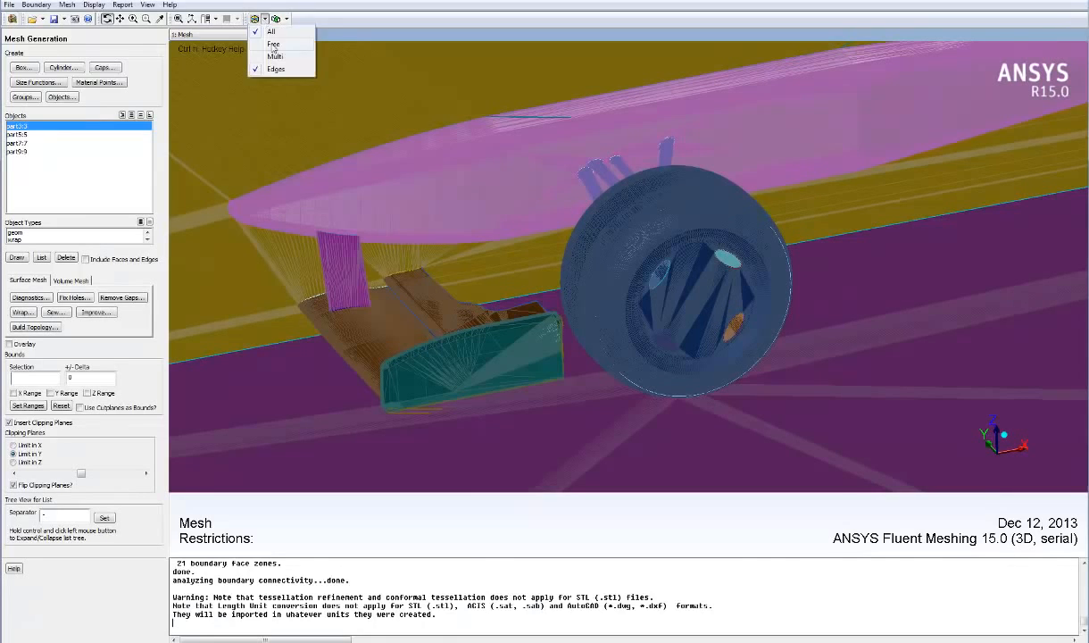
left_click(268, 44)
left_click(16, 257)
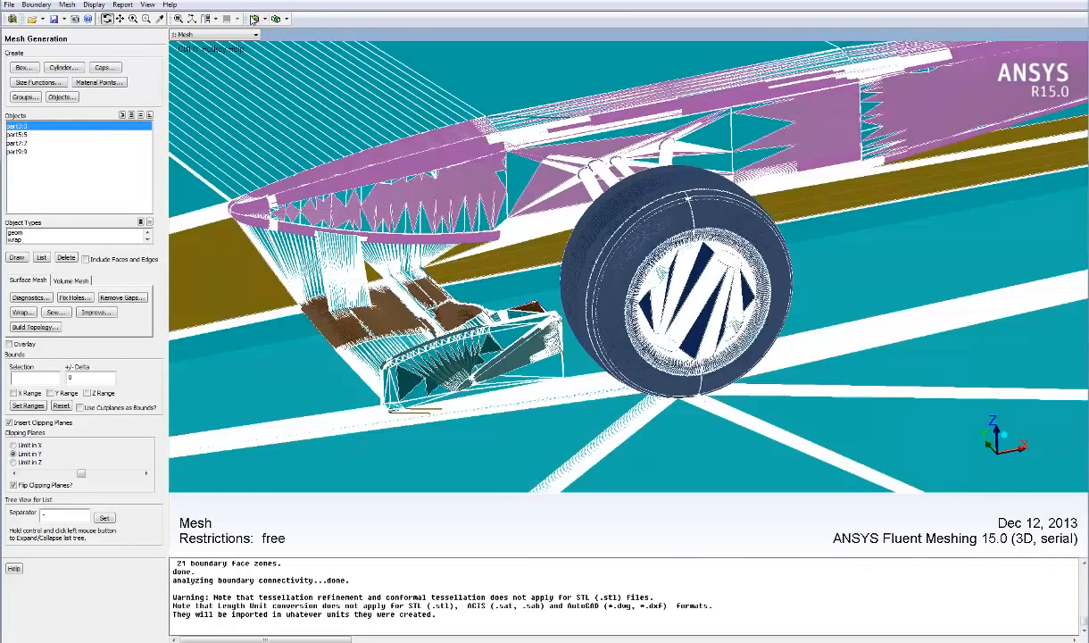
left_click(261, 19)
left_click(267, 42)
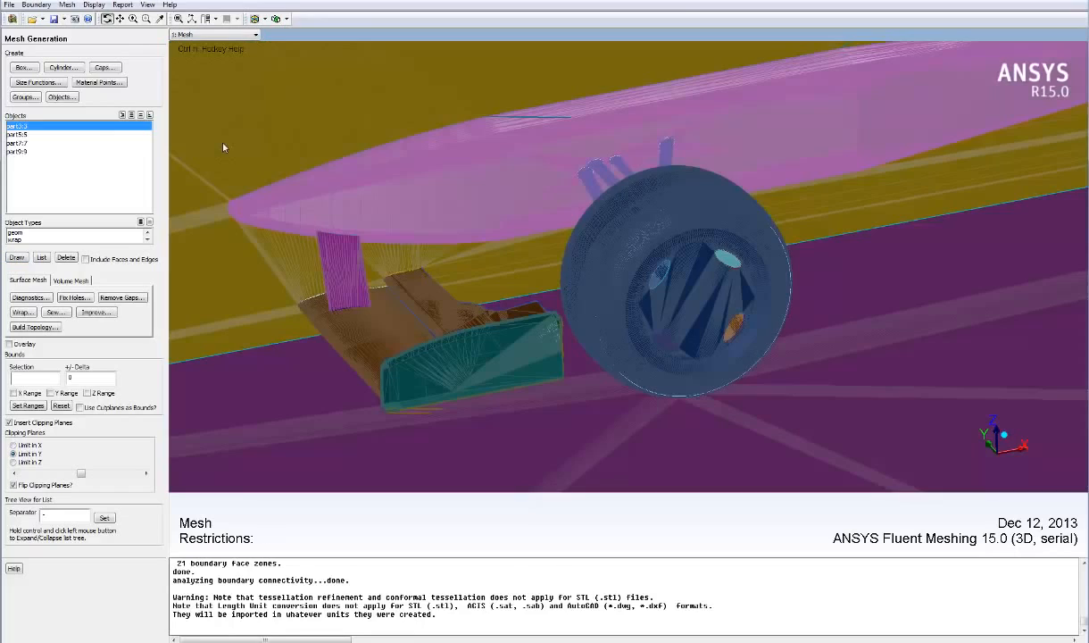
- Hide the edge zones of part3:3 and show them again
left_click(277, 18)
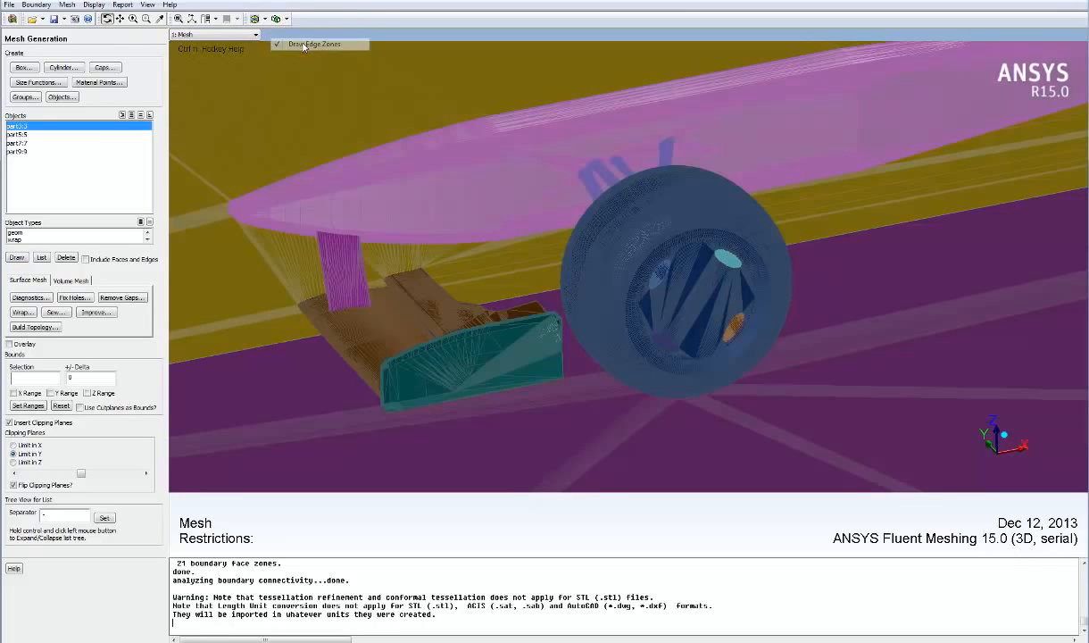
left_click(303, 44)
left_click(288, 20)
left_click(304, 44)
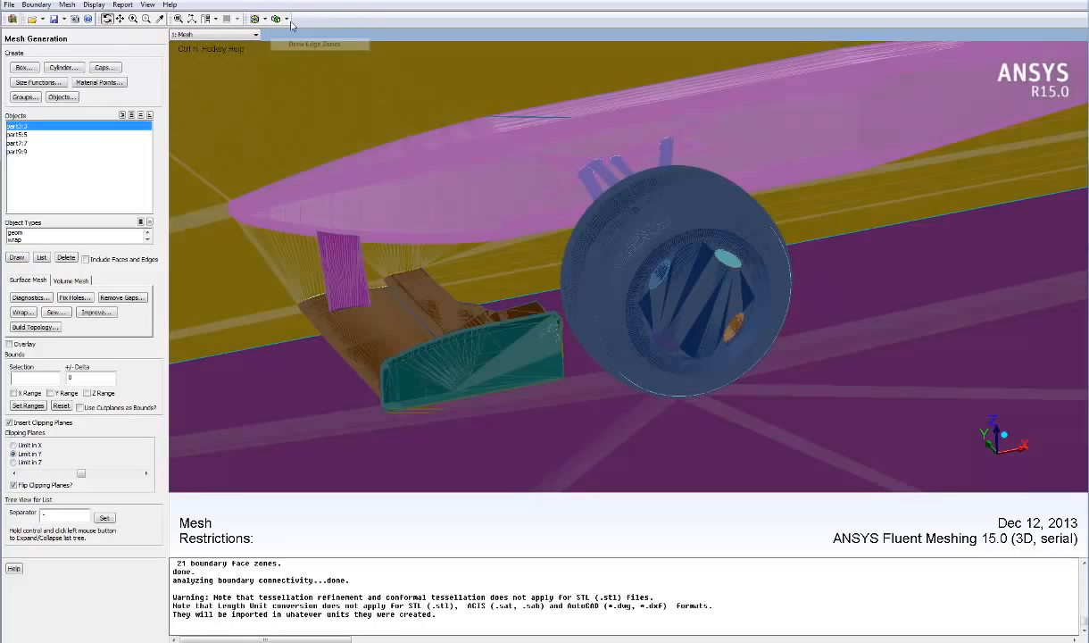
- Hide the face zones of part3:3 to examine only its edge zones, and show the face zones again
left_click(278, 19)
left_click(294, 33)
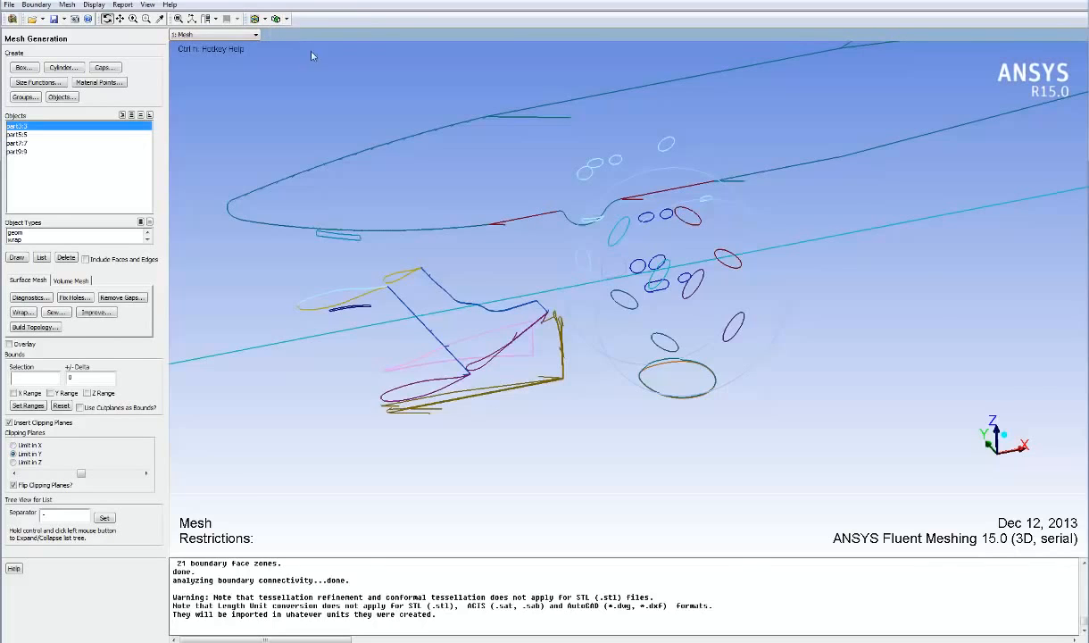
left_click_drag(312, 55, 454, 186)
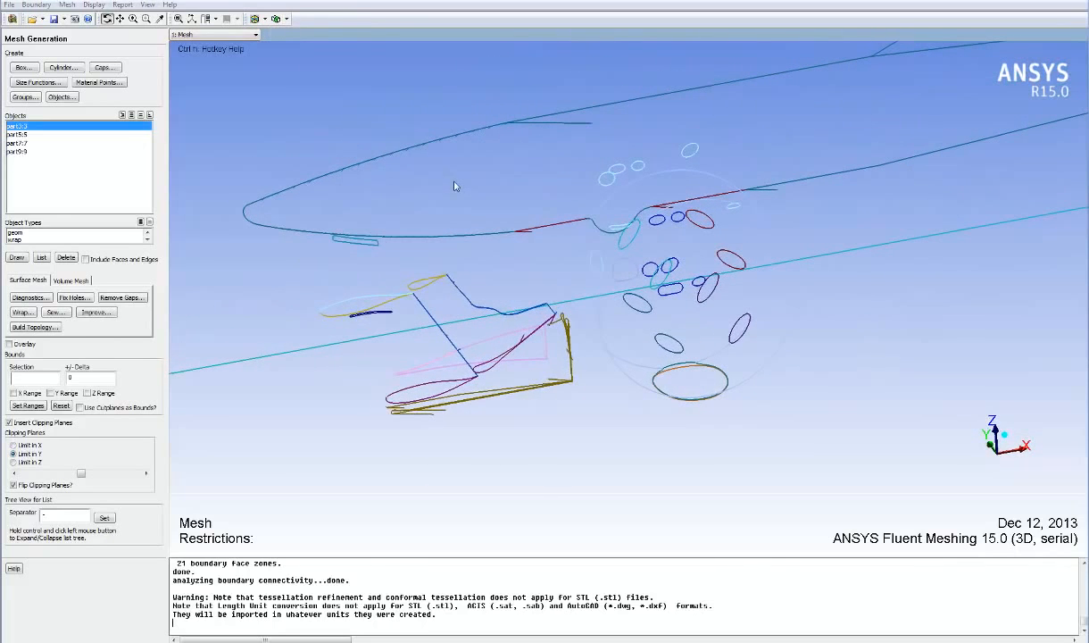
left_click(286, 18)
left_click(293, 33)
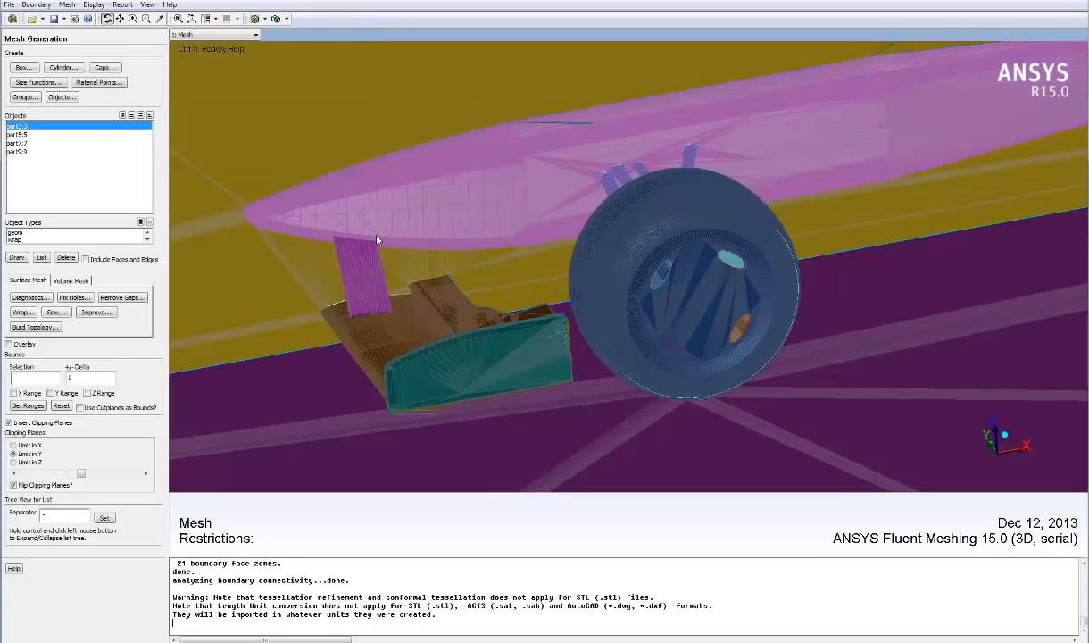
- Switch to object selection mode and rename the object part3:3 as fluid-main
middle_click_drag(553, 332, 587, 244)
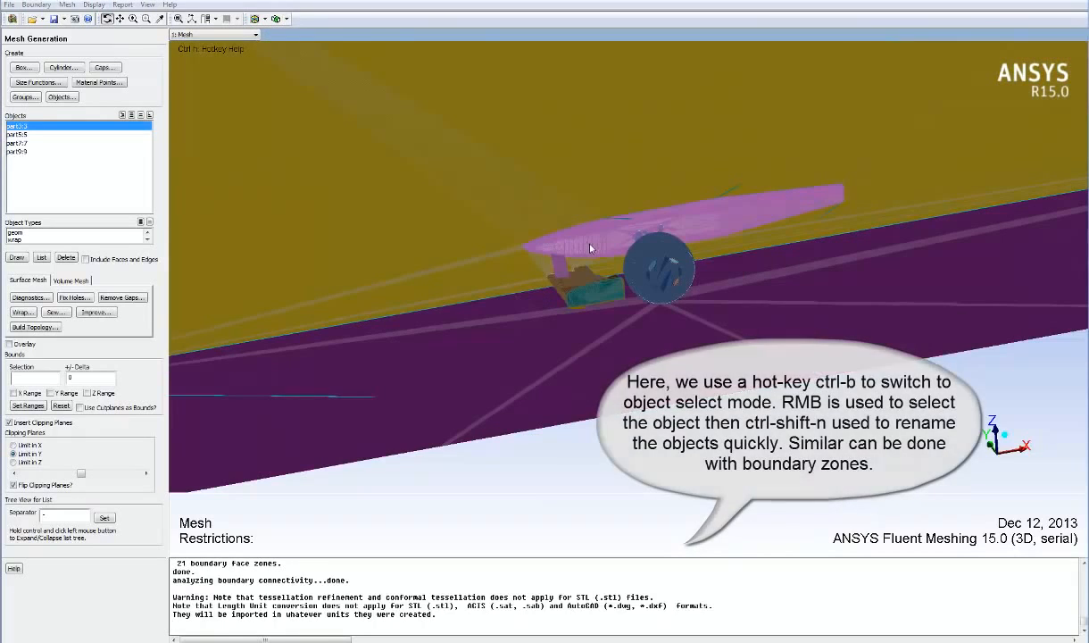
key("ctrl+b")
right_click(526, 232)
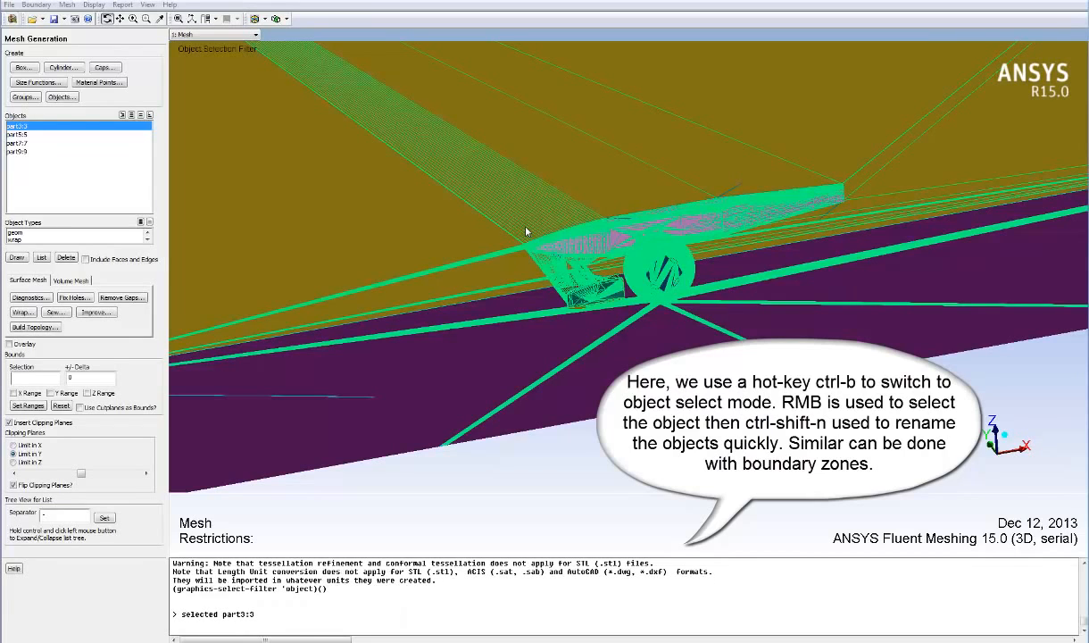
key("ctrl+shift+n")
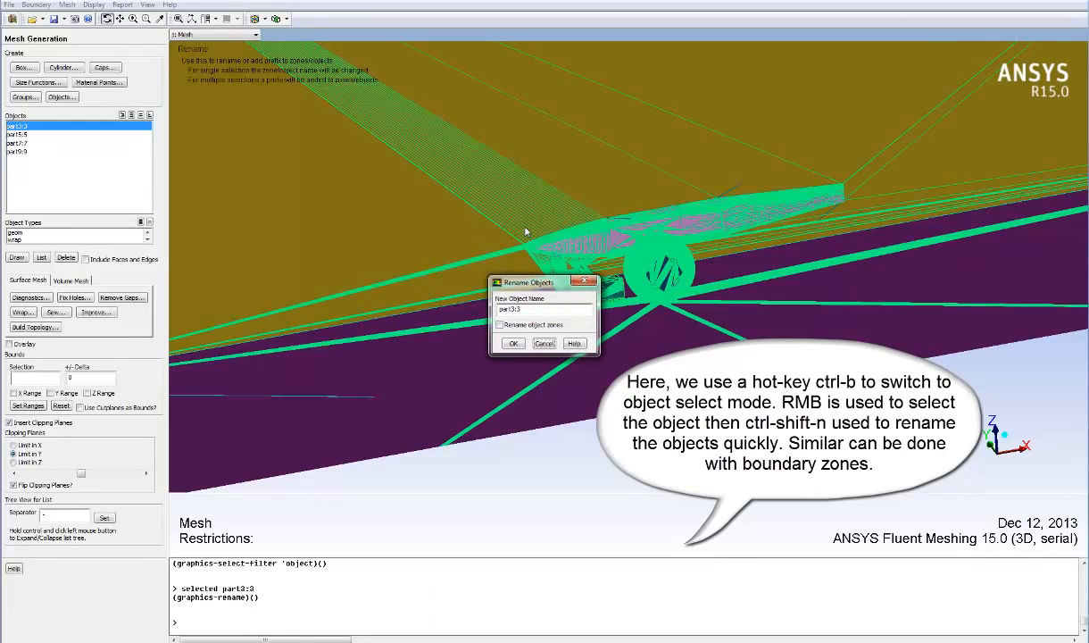
left_click_drag(545, 309, 473, 312)
type("fluid-main")
left_click(522, 343)
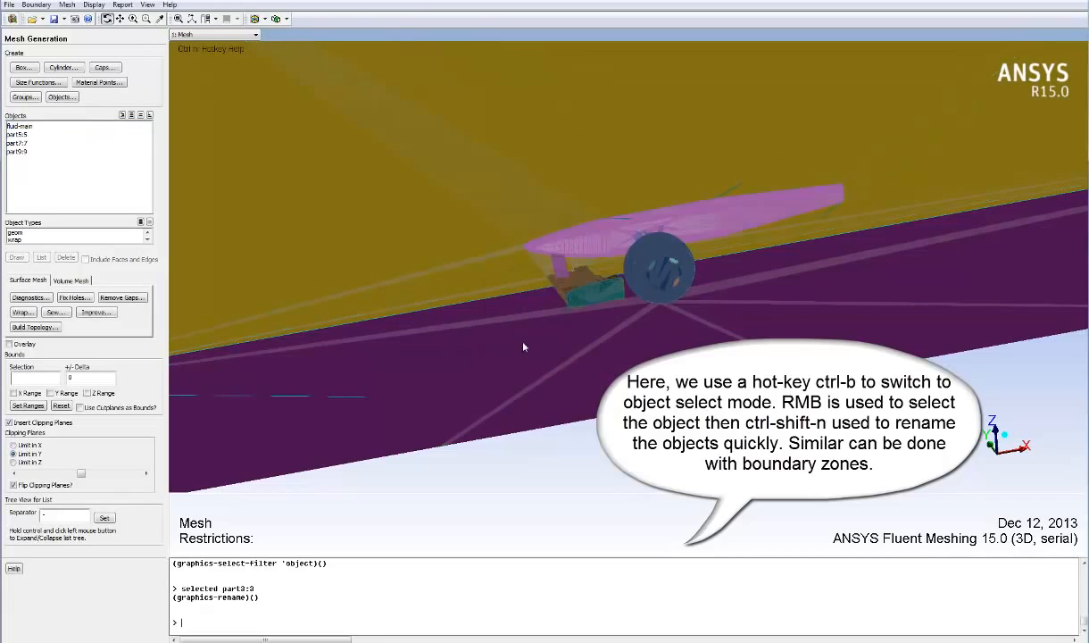
- Draw the object part5:5 and rename it as ref-wheel, with the option to rename its object zones
left_click(17, 134)
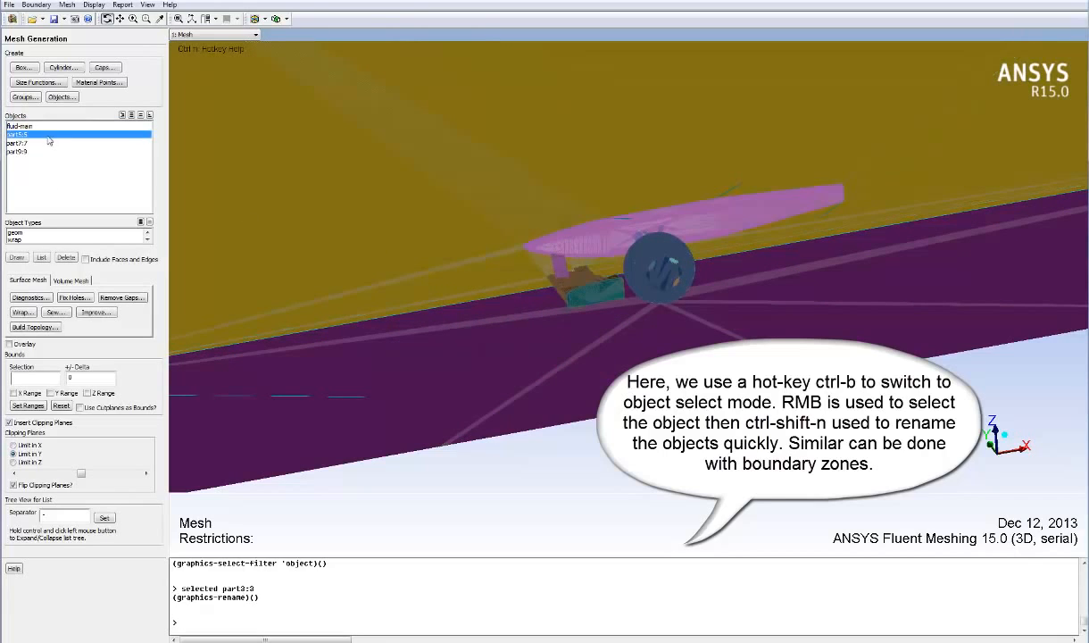
left_click(18, 258)
right_click(690, 268)
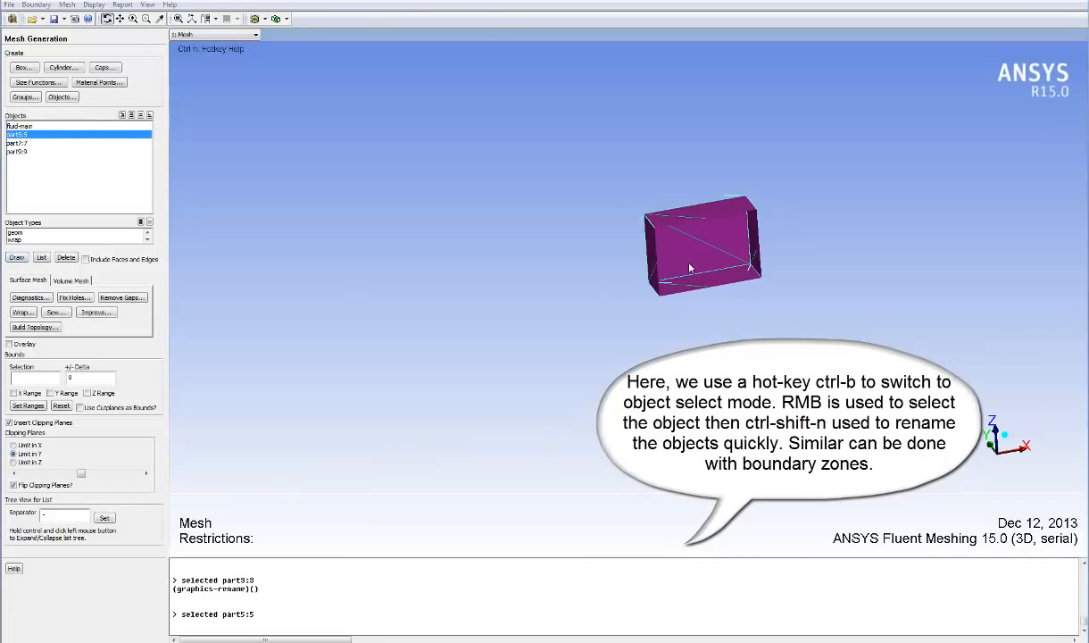
key("ctrl+shift+n")
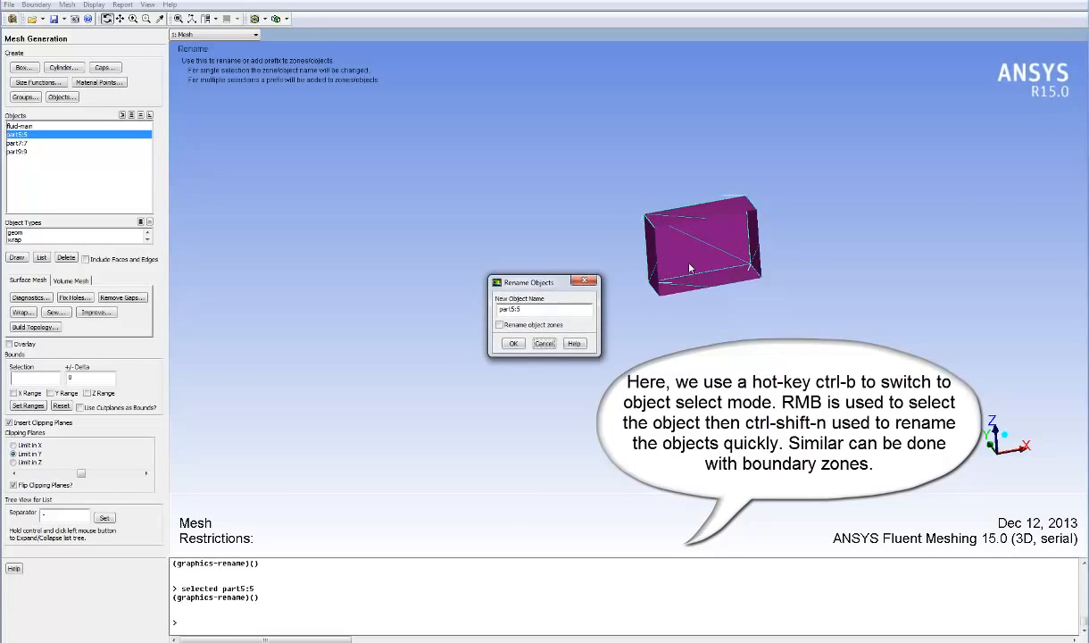
type("ref-wheel")
left_click(530, 325)
left_click(521, 346)
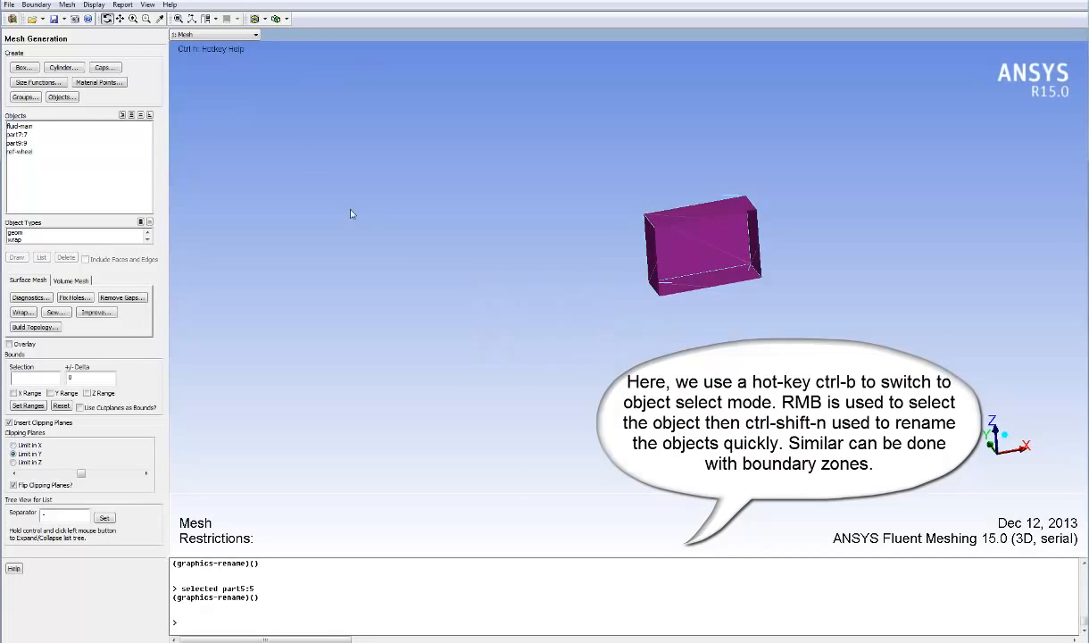
- Draw the object part7:7 and rename it as ref-wing
left_click(19, 256)
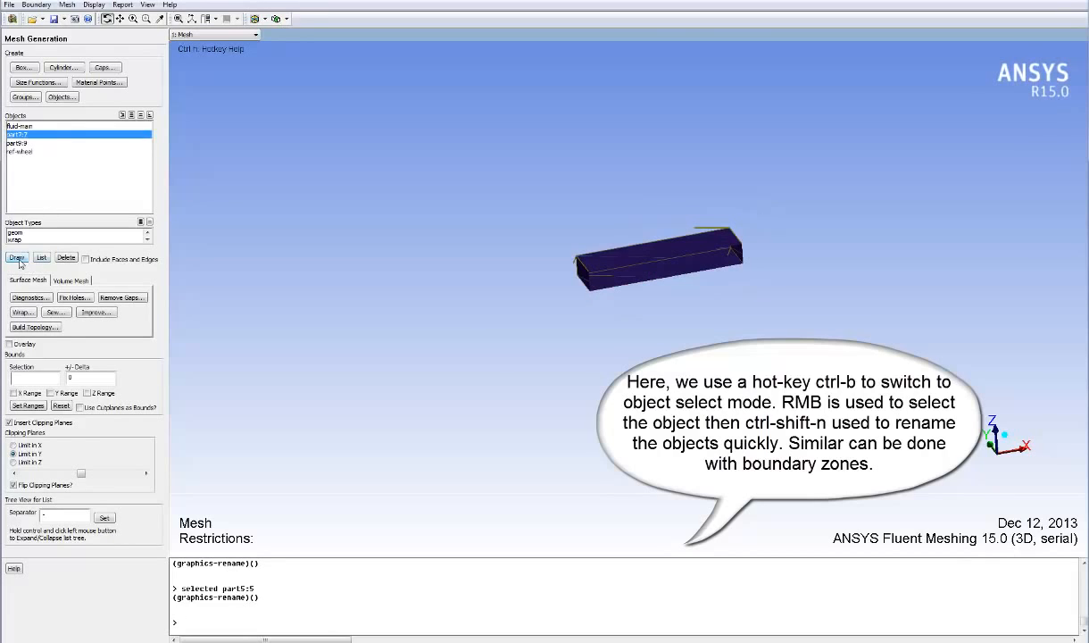
right_click(612, 267)
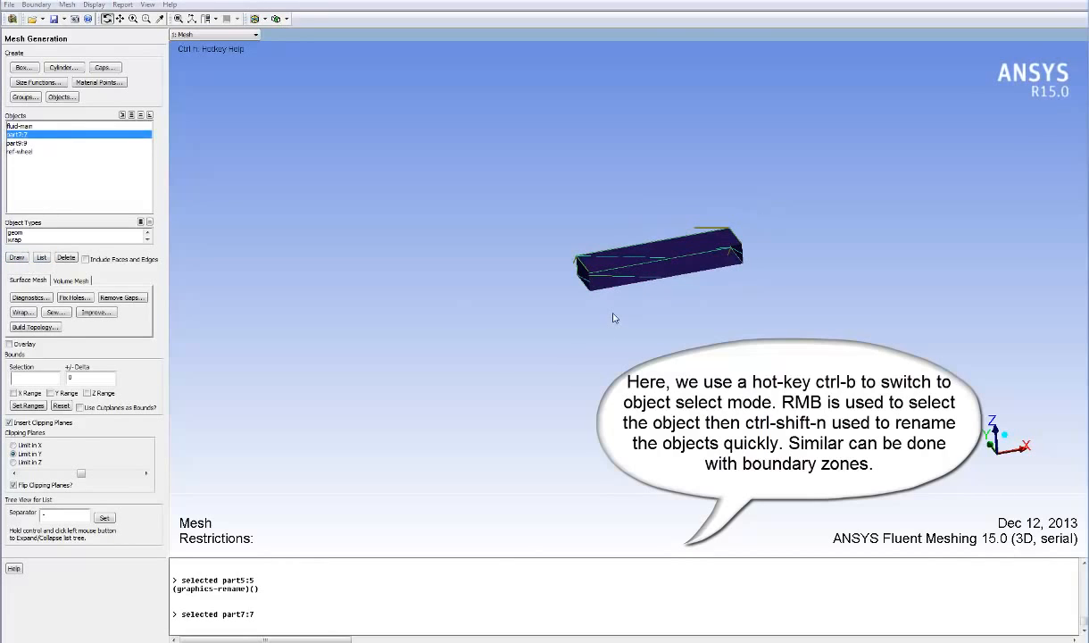
key("ctrl+shift+n")
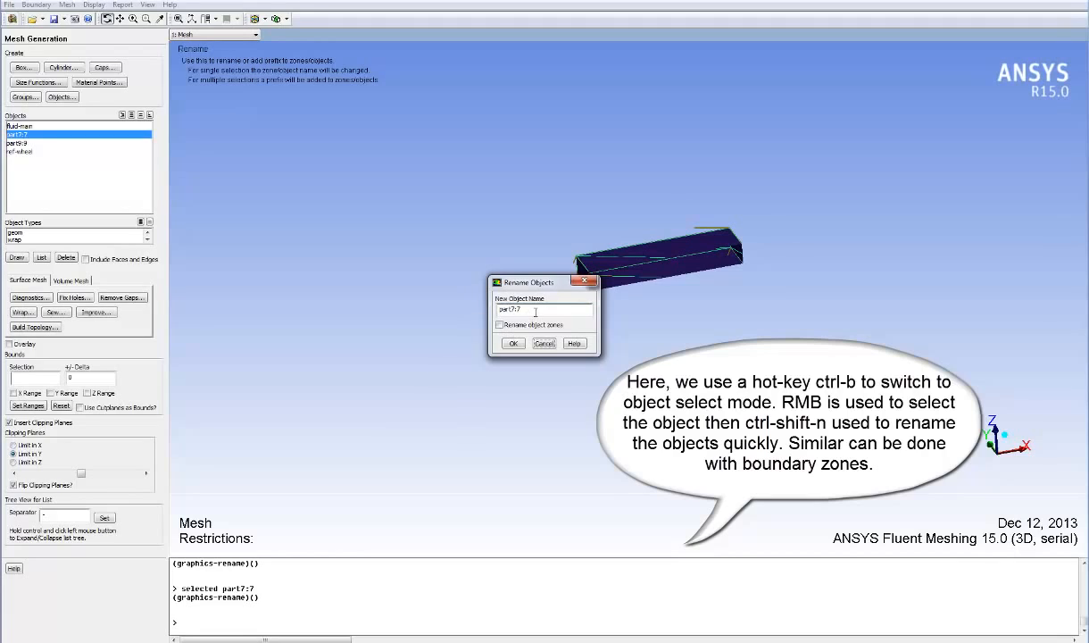
double_click(536, 312)
type("ref-wing")
left_click(516, 343)
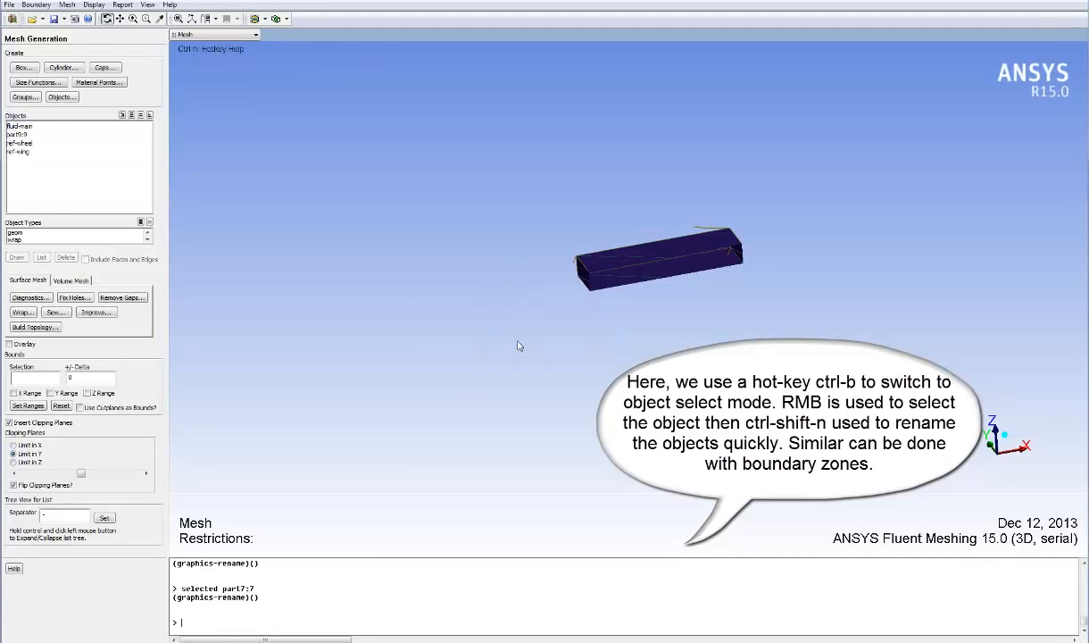
- Draw the object part9:9 and rename it as ref-main, with the option to rename its object zones
left_click(29, 134)
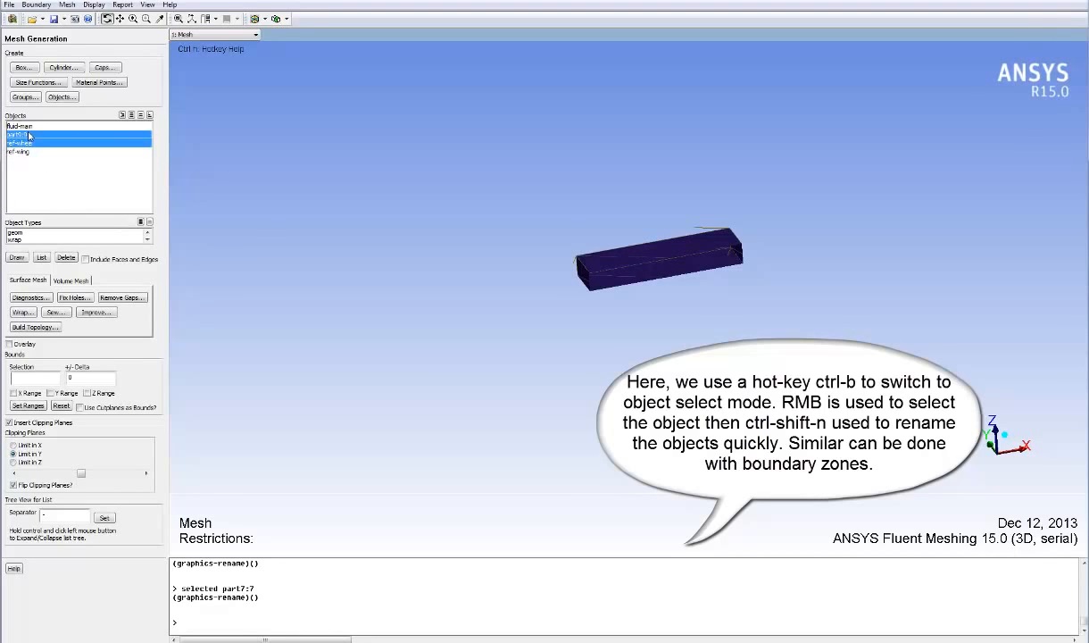
left_click(17, 257)
right_click(649, 301)
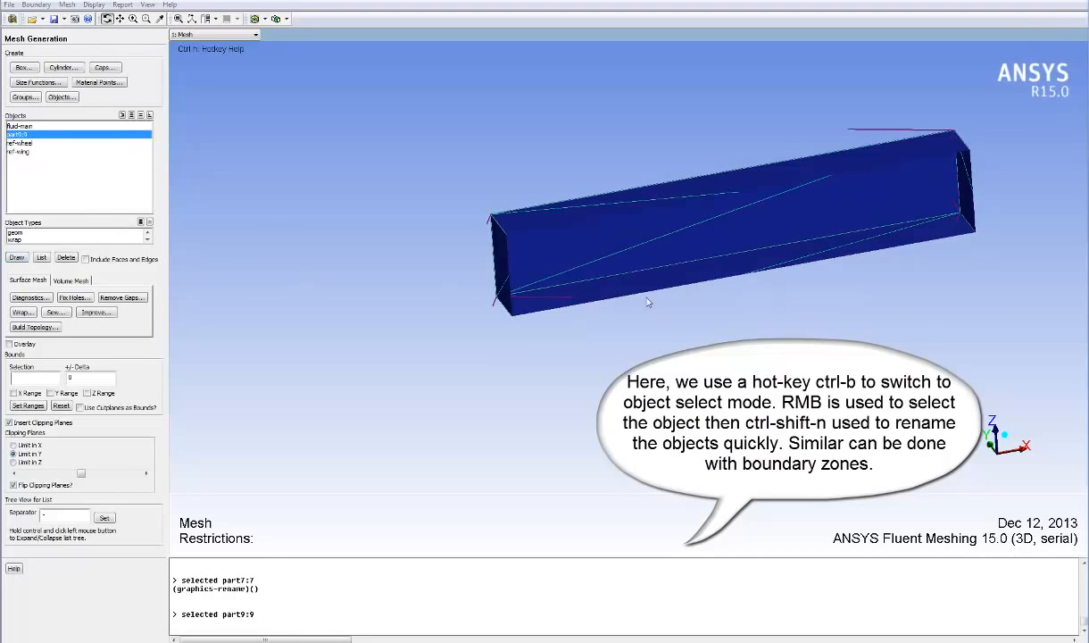
key("ctrl+shift+n")
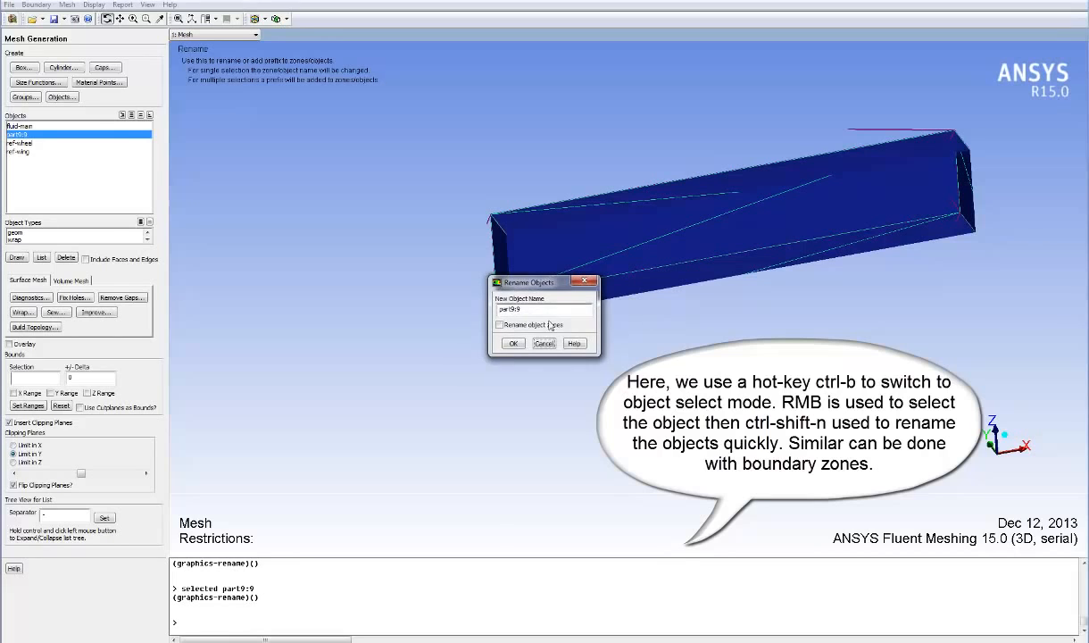
type("ref-main")
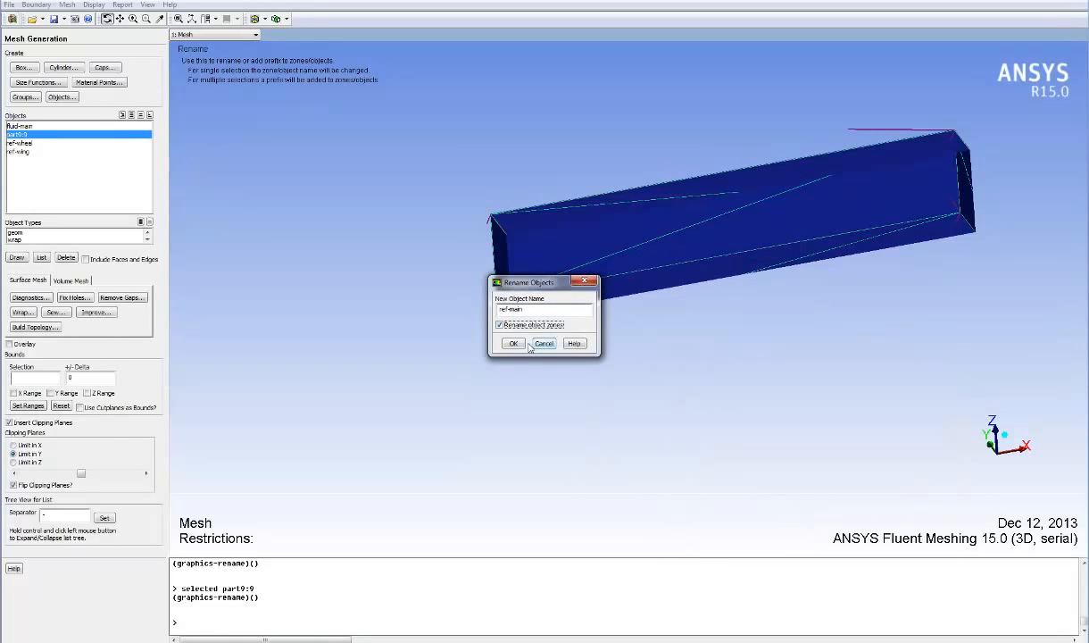
left_click(500, 325)
left_click(515, 343)
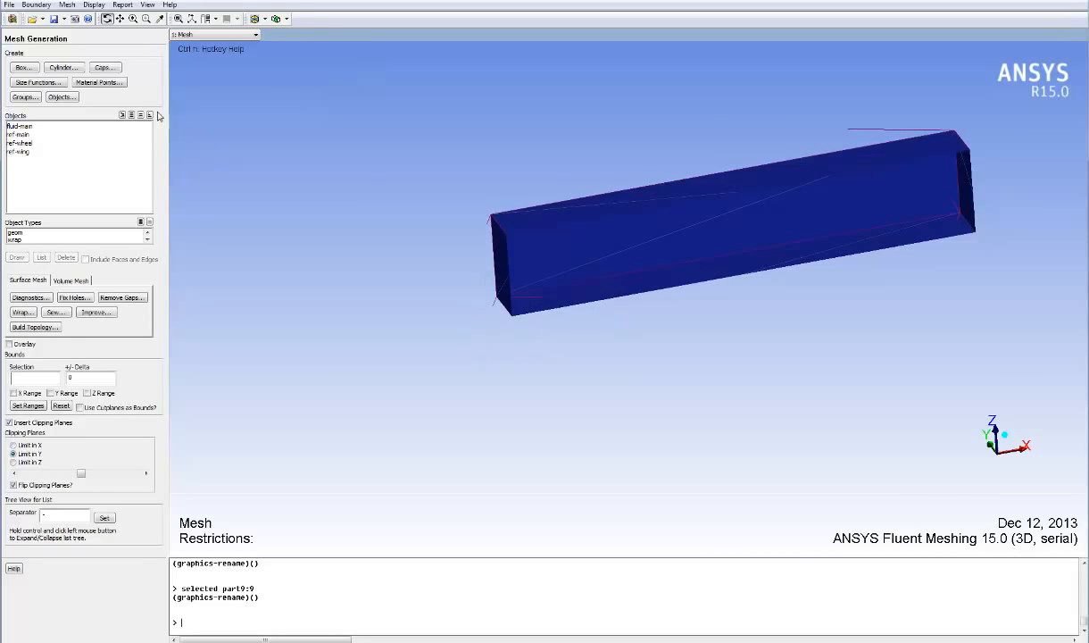
- Examine which face and edge zones belong to the objects ref-main, ref-wheel and ref-wing in the object definitions
left_click(61, 97)
left_click(26, 27)
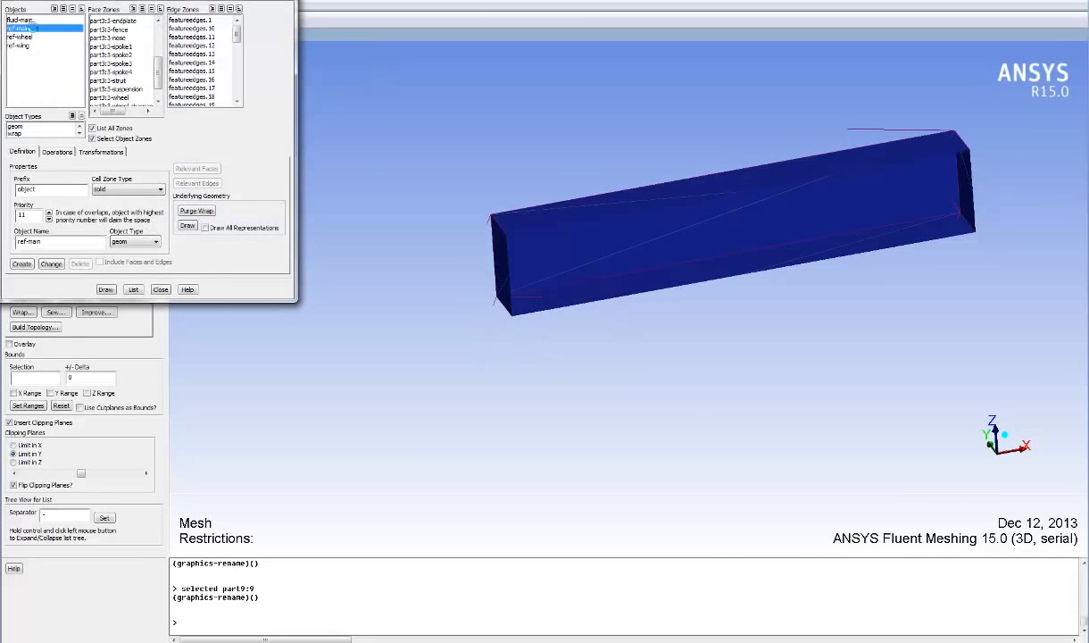
left_click(27, 30)
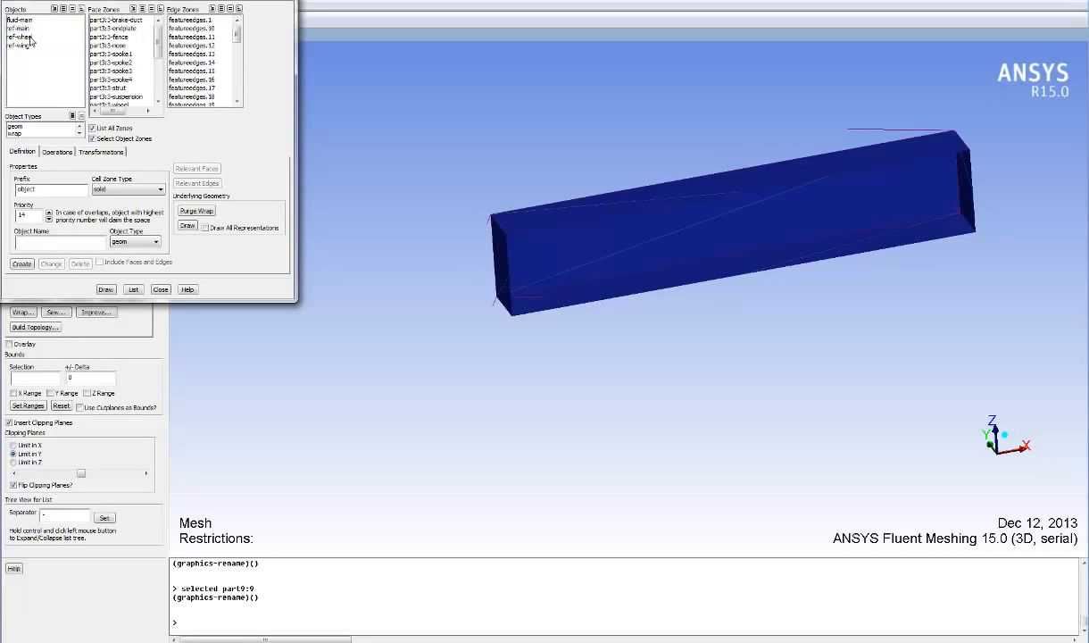
left_click(30, 37)
left_click(30, 37)
left_click(30, 45)
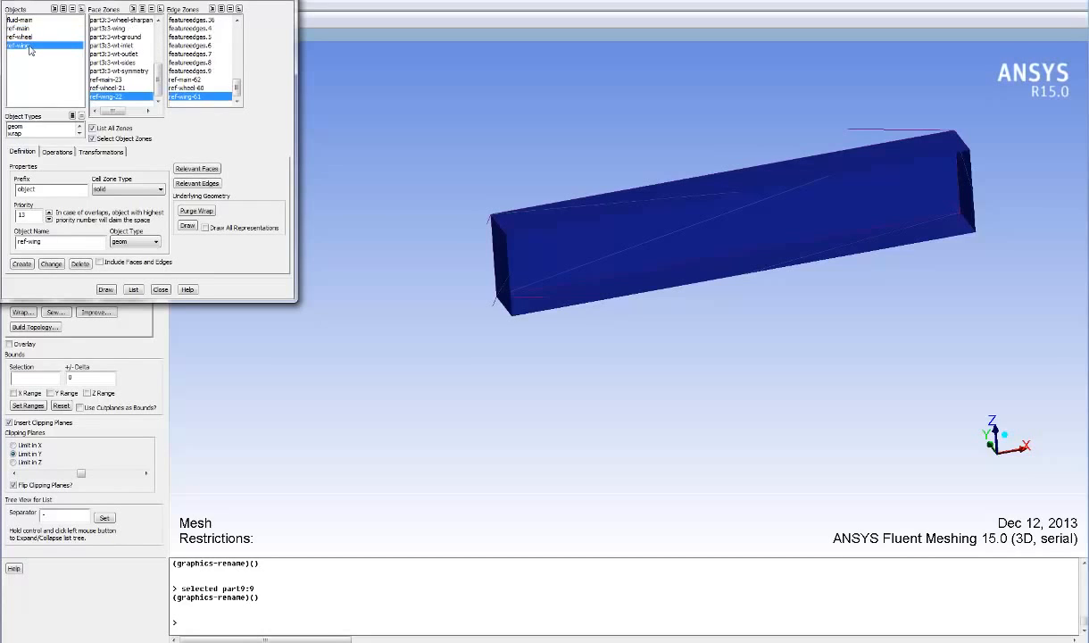
left_click(30, 46)
- Draw the fluid-main object from the object definitions, including its face and edge zones
left_click(27, 20)
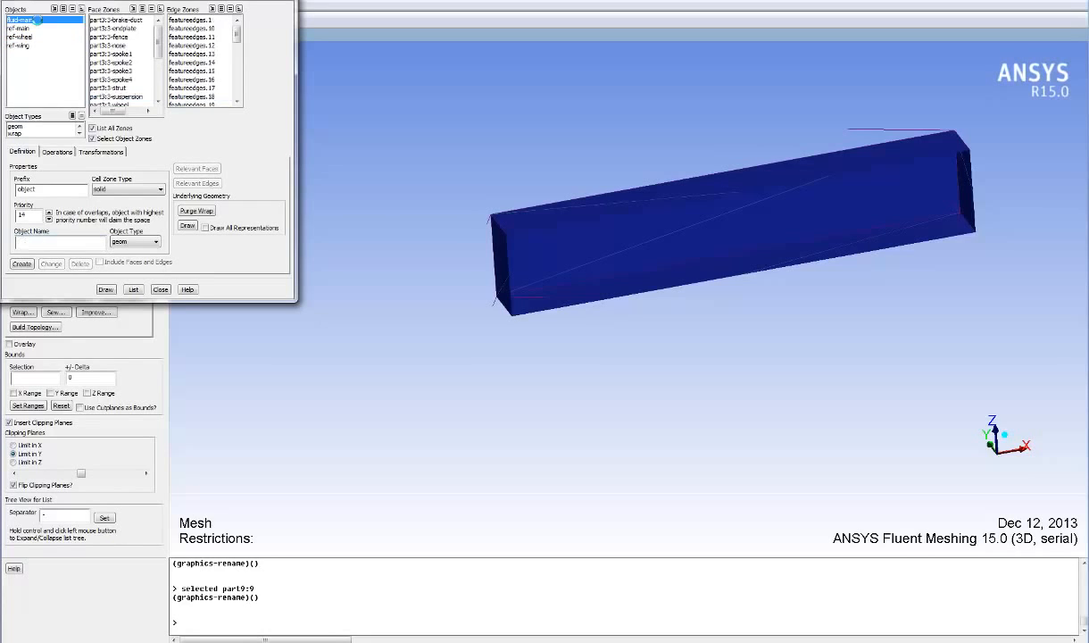
left_click(105, 289)
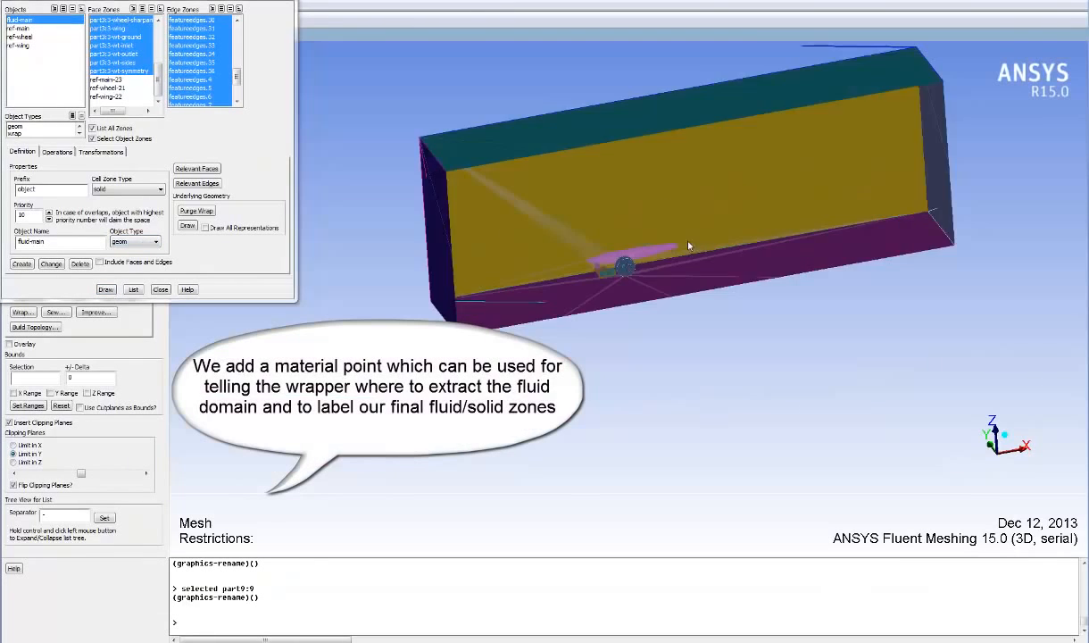
left_click_drag(769, 240, 482, 231)
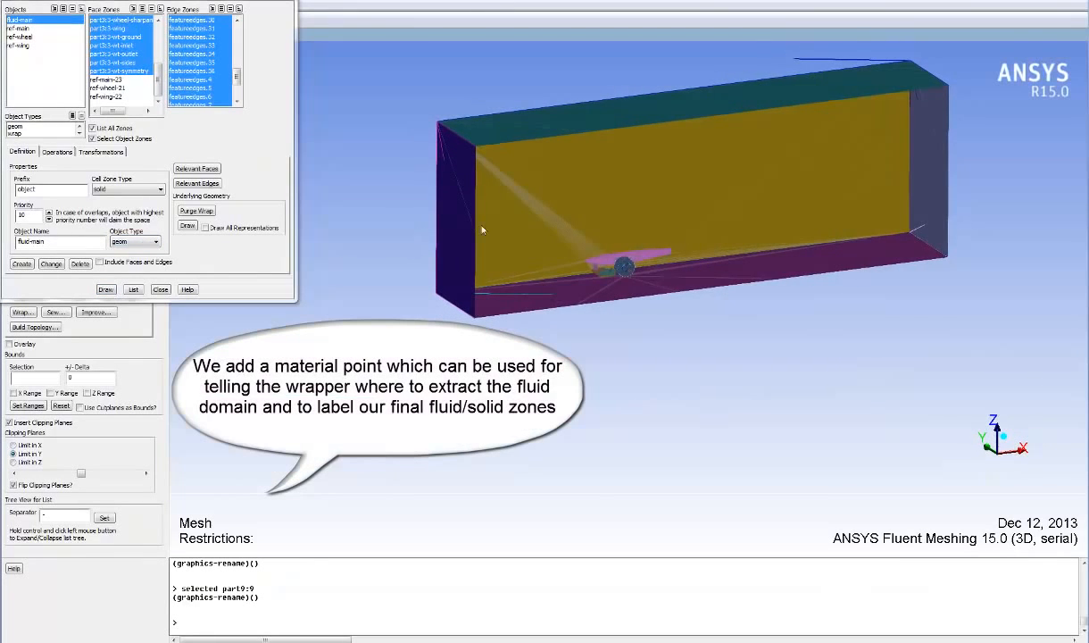
left_click(159, 290)
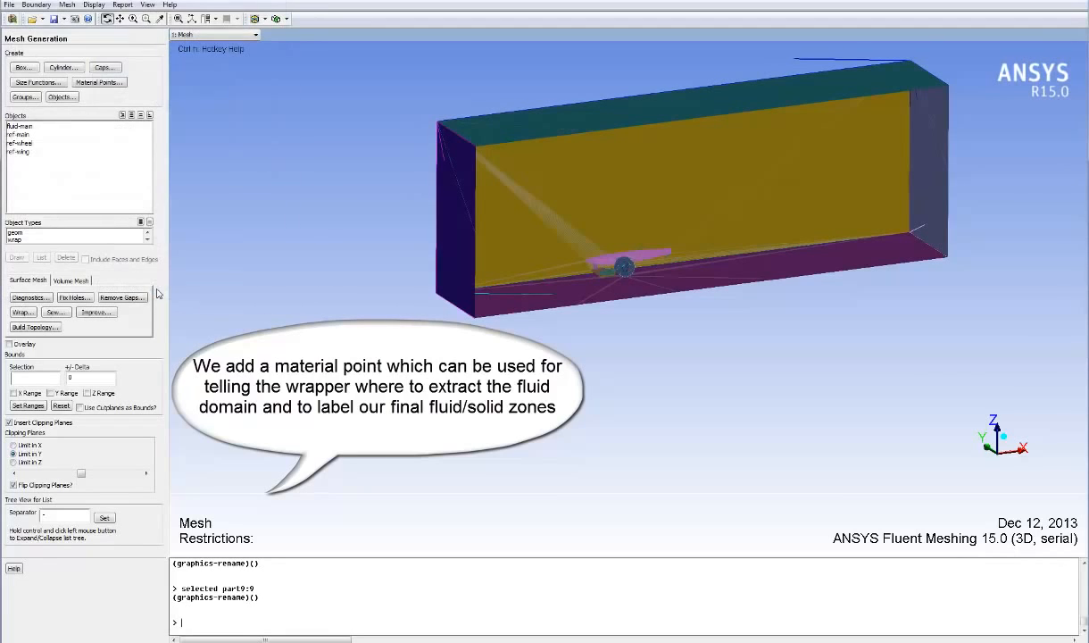
mouse_move(542, 200)
middle_mouse_down()
mouse_move(686, 330)
mouse_move(710, 334)
mouse_move(559, 215)
middle_mouse_up()
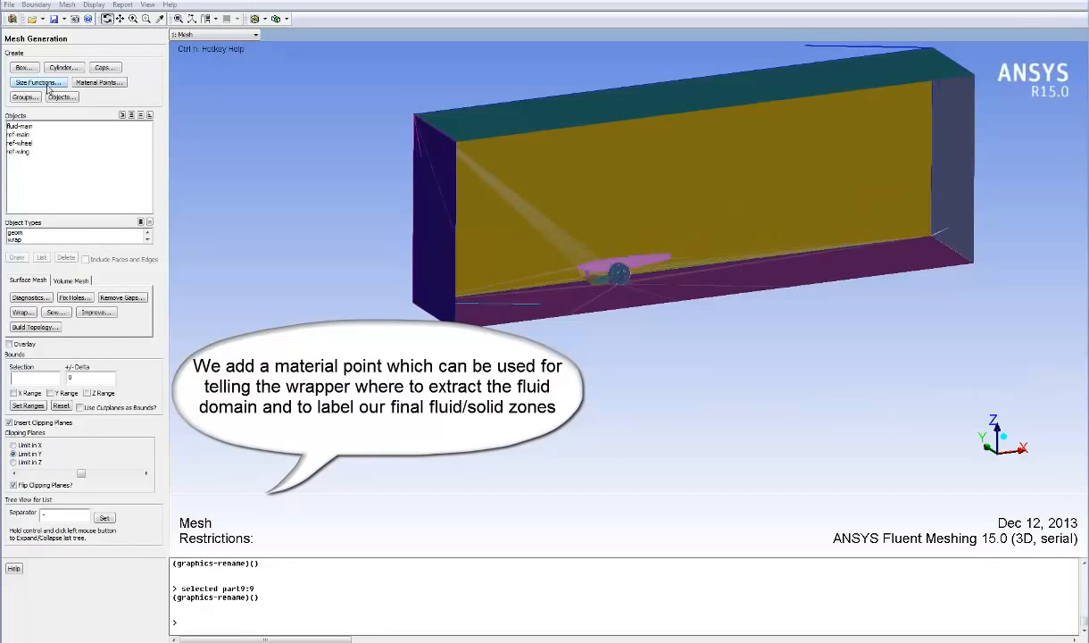
- Start a new material point and compute its position from two diagonally opposite corners of the wind tunnel, with preview enabled
left_click(90, 81)
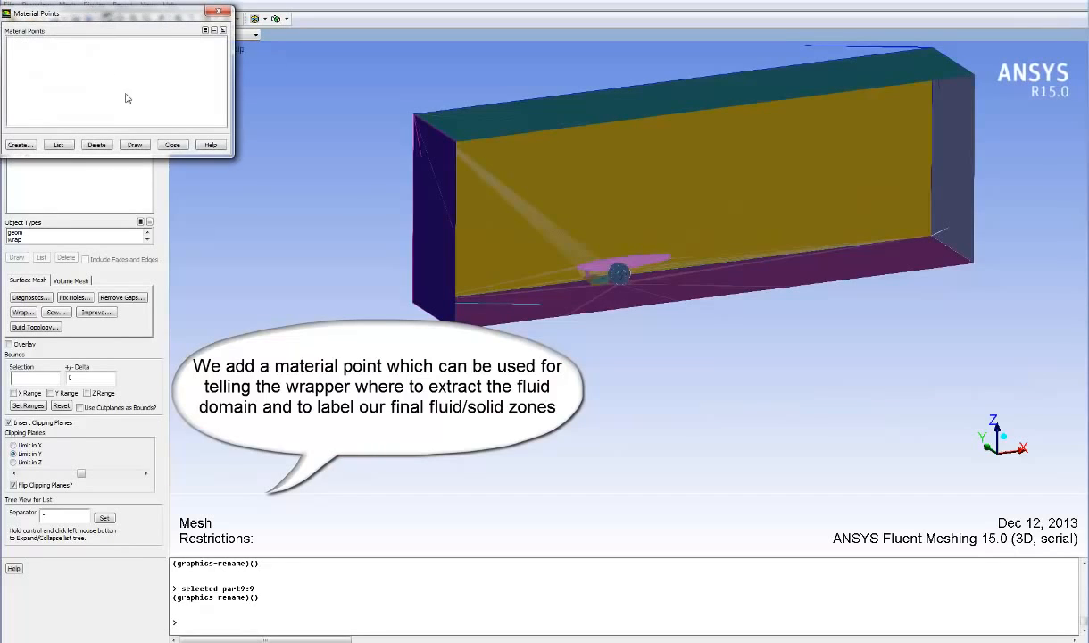
left_click(33, 143)
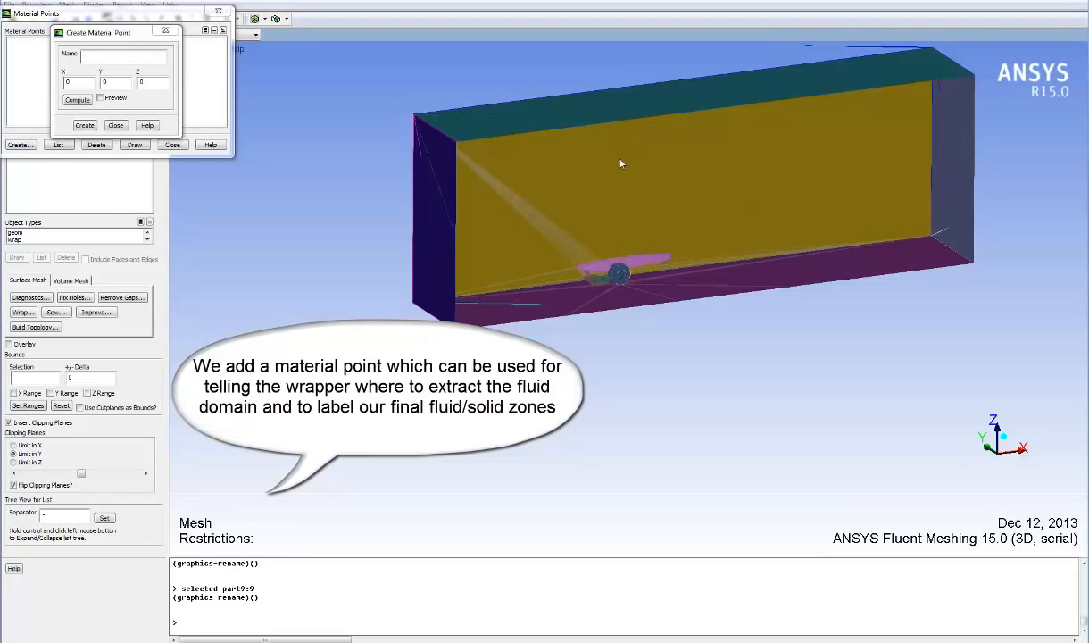
key("ctrl+x")
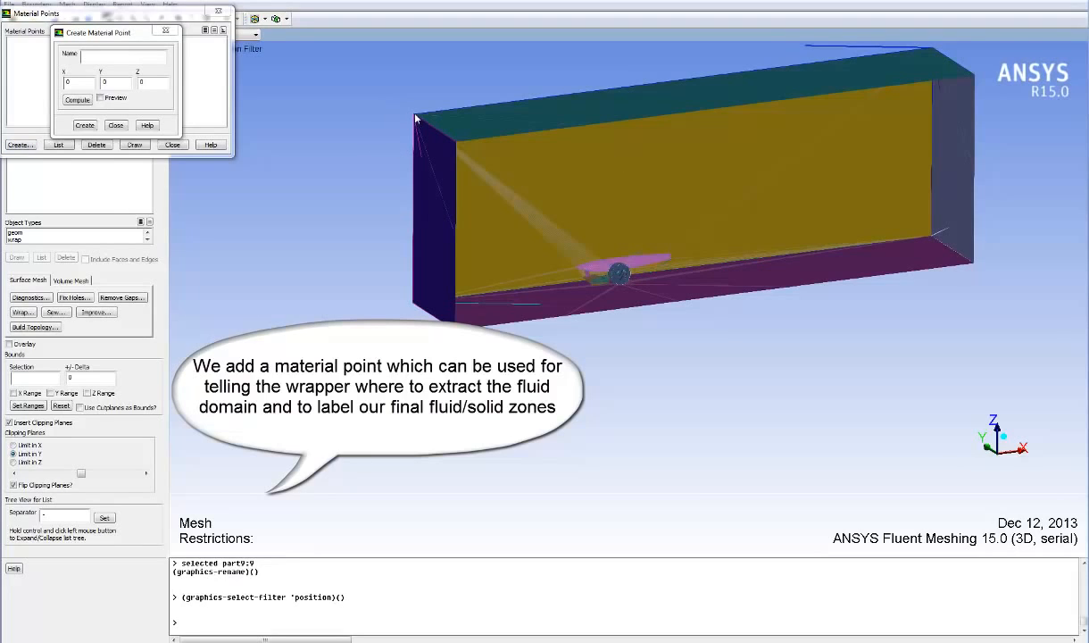
right_click(416, 115)
right_click(973, 262)
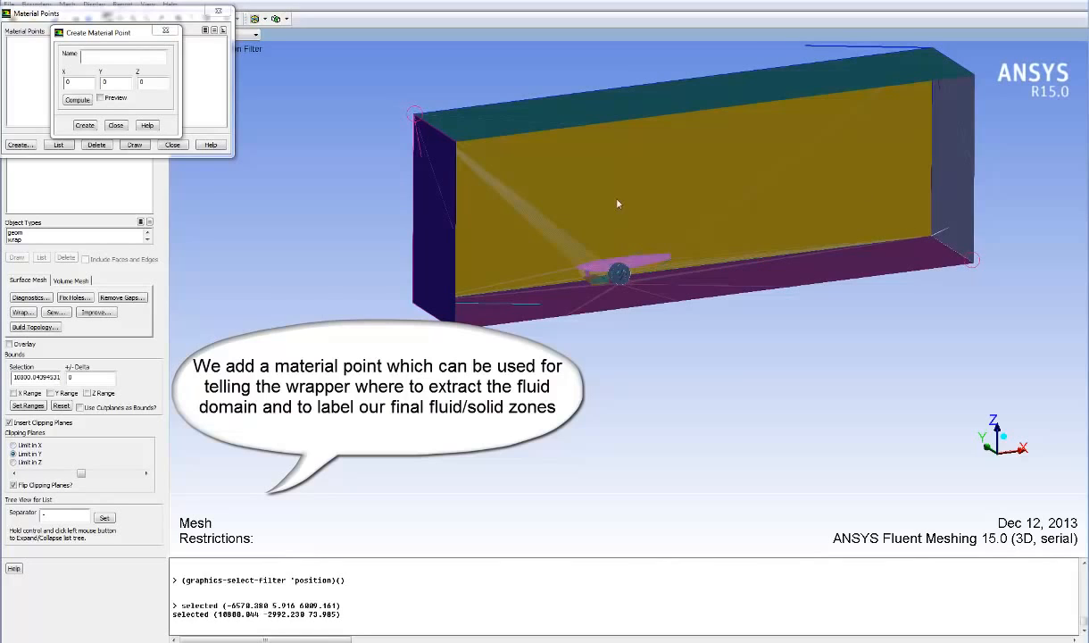
left_click(90, 101)
left_click(109, 99)
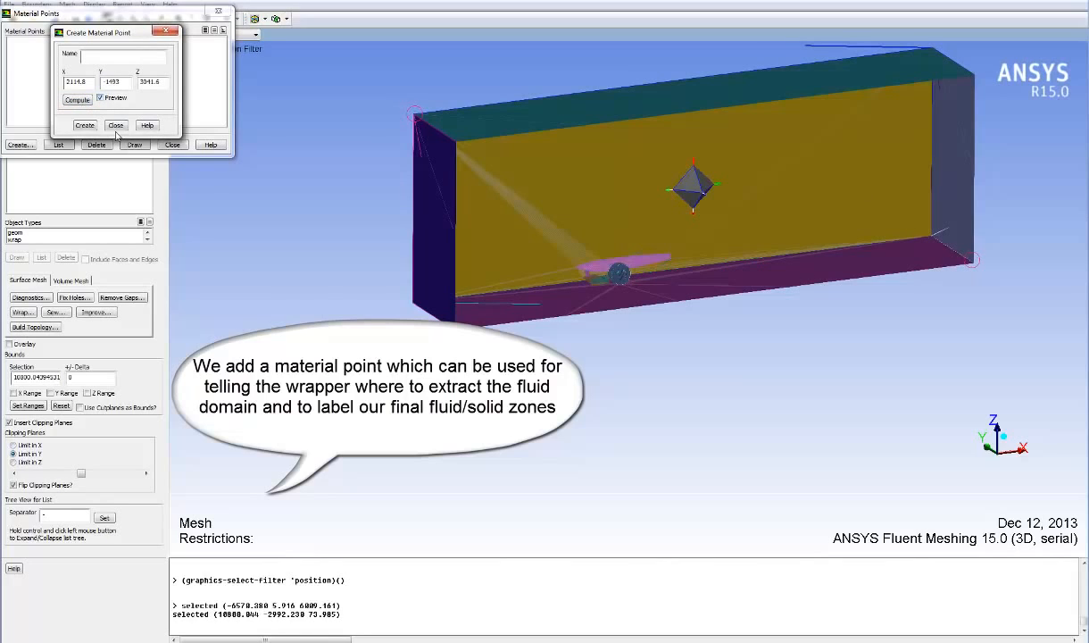
- Name the material point fluid and create it
left_click(104, 59)
type("fluid")
left_click(84, 125)
left_click(116, 125)
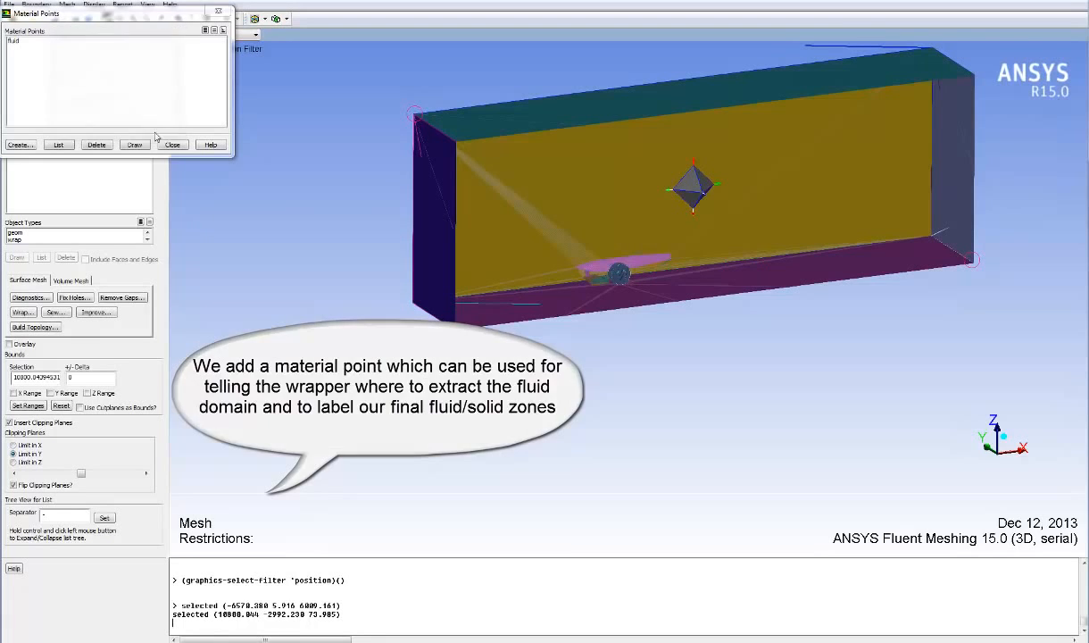
left_click(172, 145)
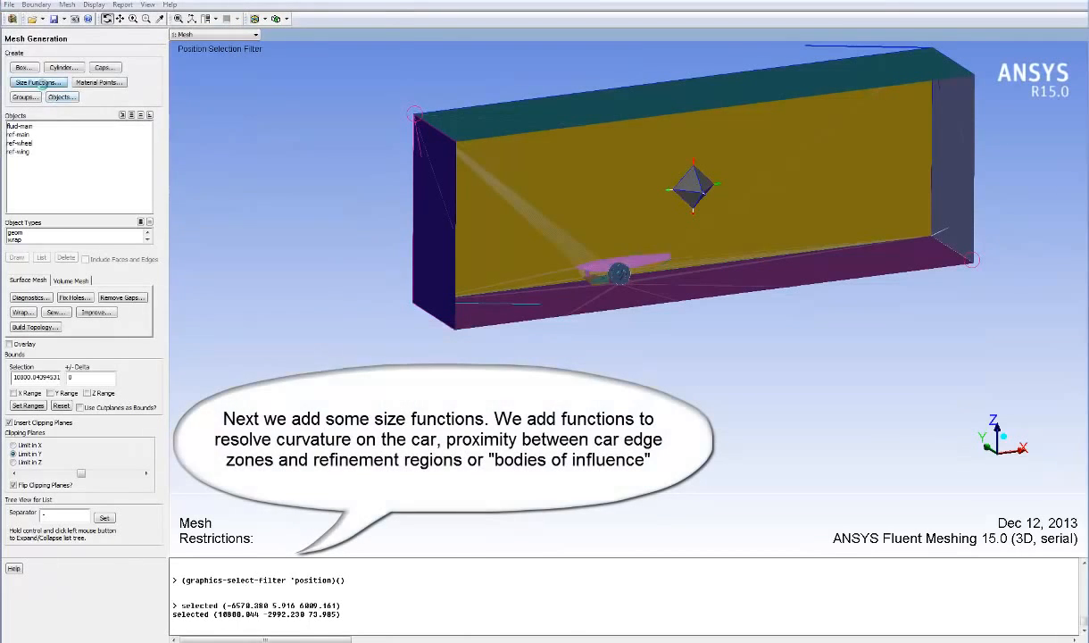
- Select face zones part3:3-brake-duct through part3:3-wing for size functions and apply a global minimum size of 1 and maximum of 500
left_click(44, 85)
left_click_drag(44, 90, 49, 187)
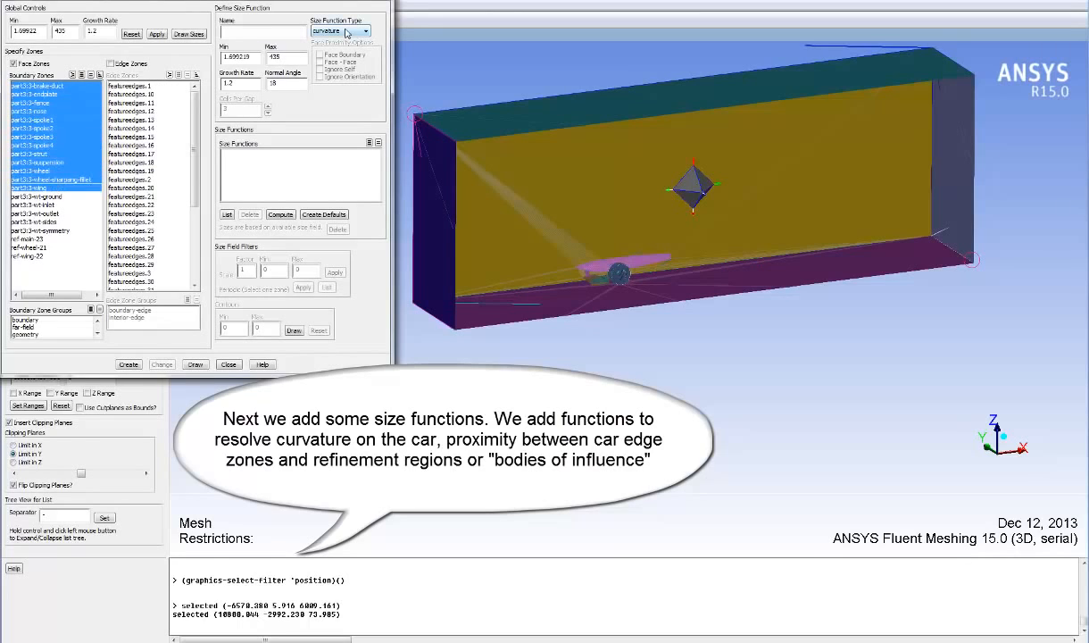
double_click(39, 32)
type("1")
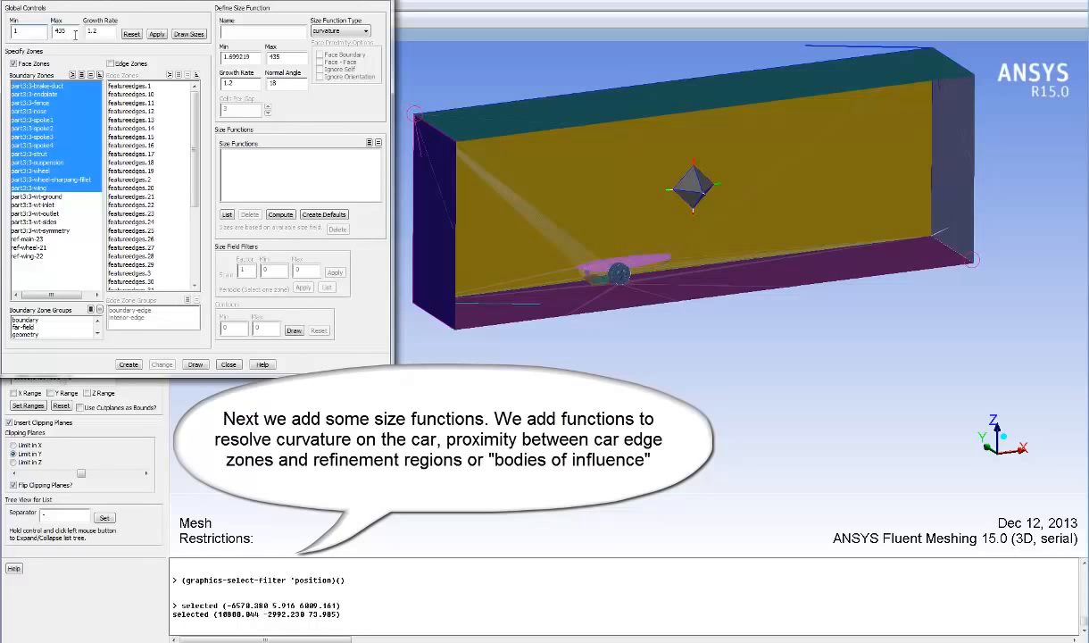
double_click(75, 34)
type("500")
left_click(157, 37)
- Draw the sizes on the selected car face zones to compare them with the geometry
left_click(178, 33)
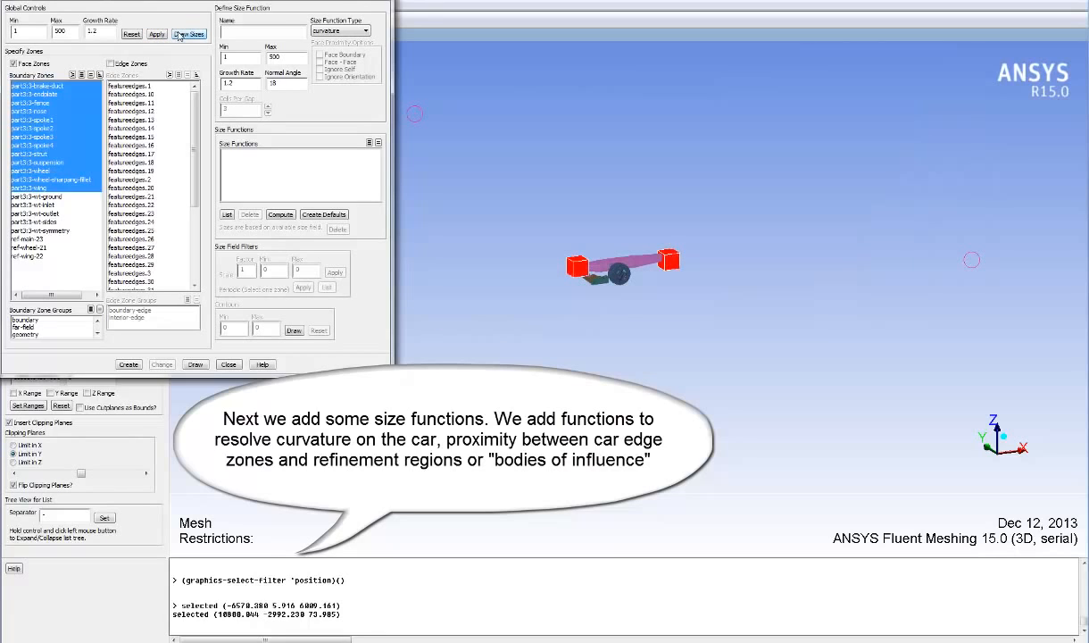
middle_click_drag(605, 233, 644, 304)
middle_click(506, 307)
scroll(581, 319, "down", 10)
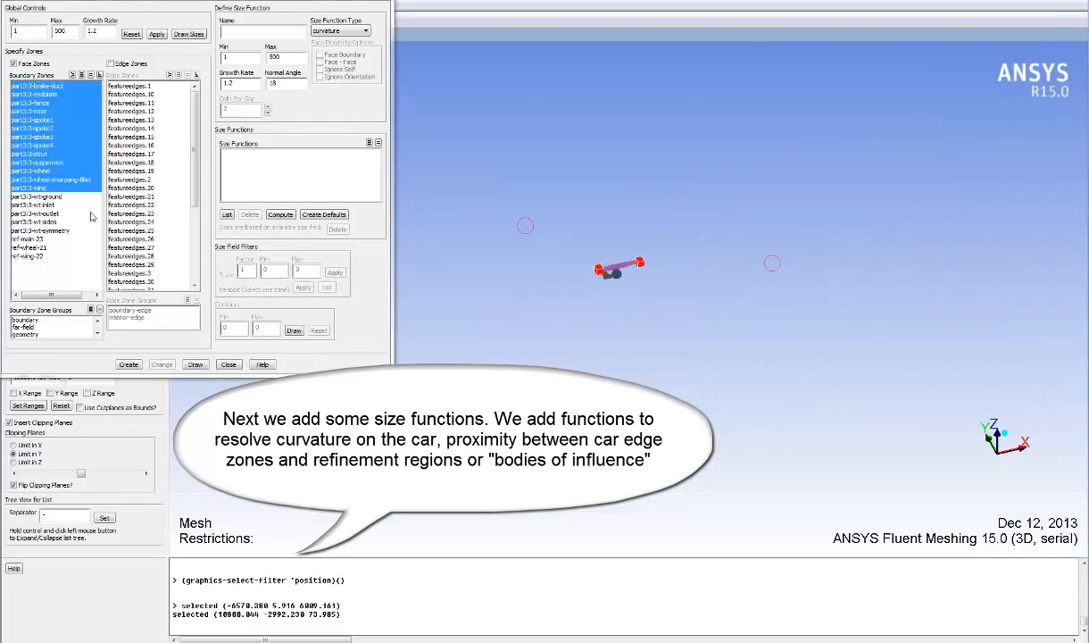
- Create a curvature size function with a maximum size of 20 on the selected car face zones
left_click_drag(65, 199, 55, 225)
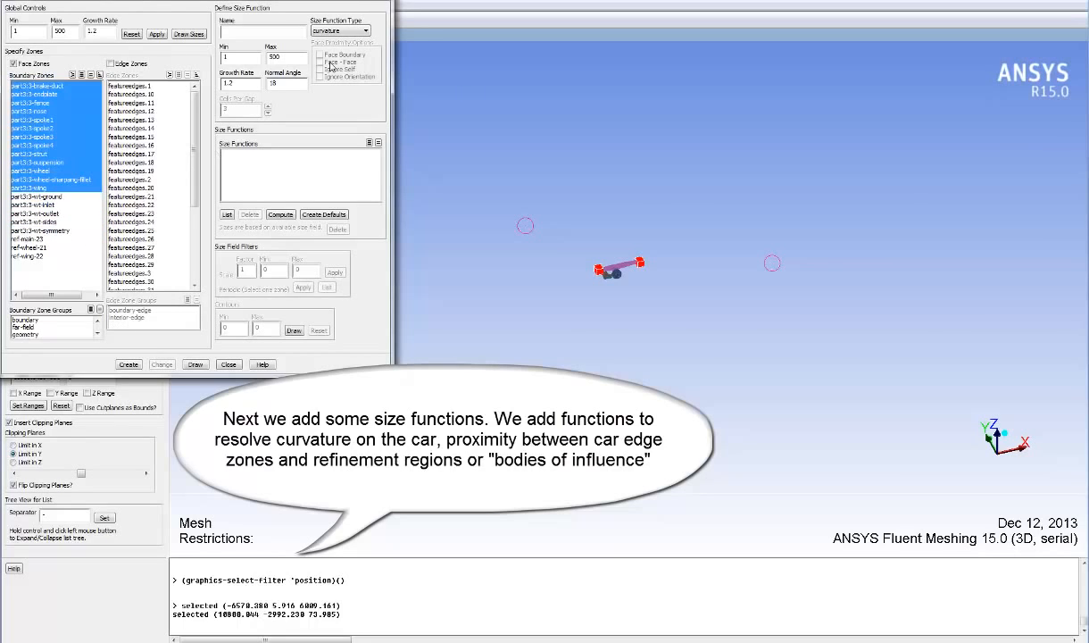
key("Tab")
key("Tab")
key("Tab")
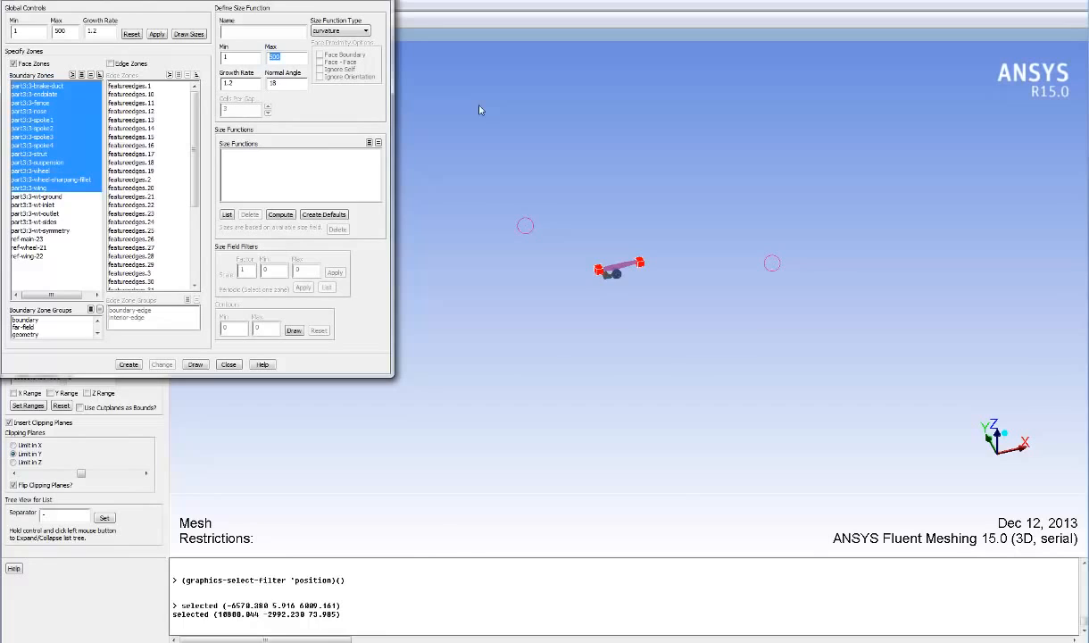
type("20")
key("Tab")
key("Tab")
left_click(129, 363)
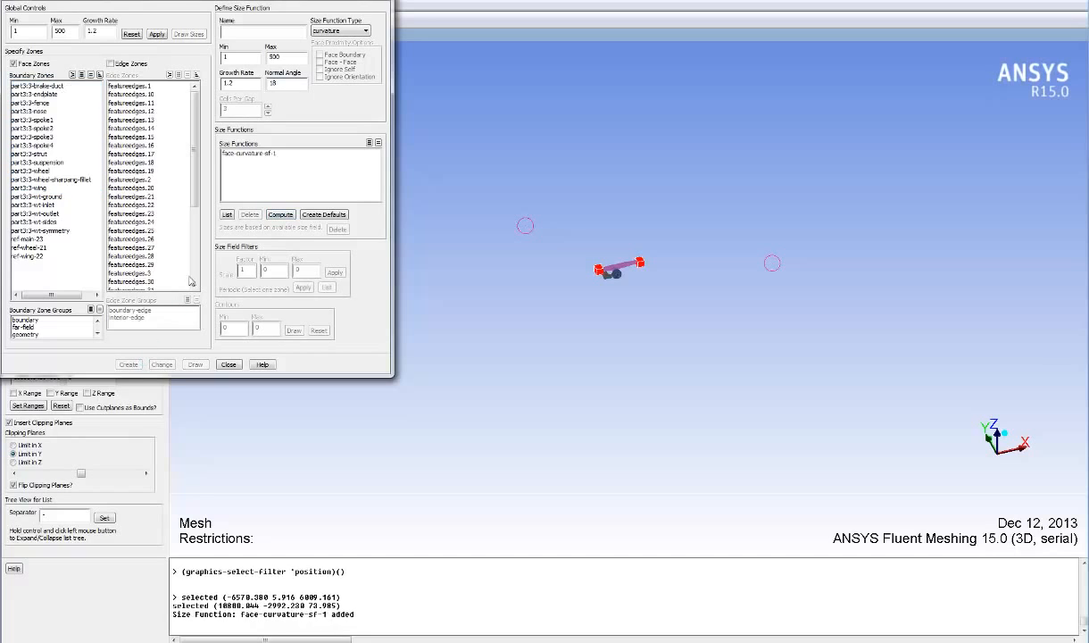
- Create a curvature size function with a maximum size of 10 on the face zone part3:3-wing
left_click(51, 188)
double_click(274, 56)
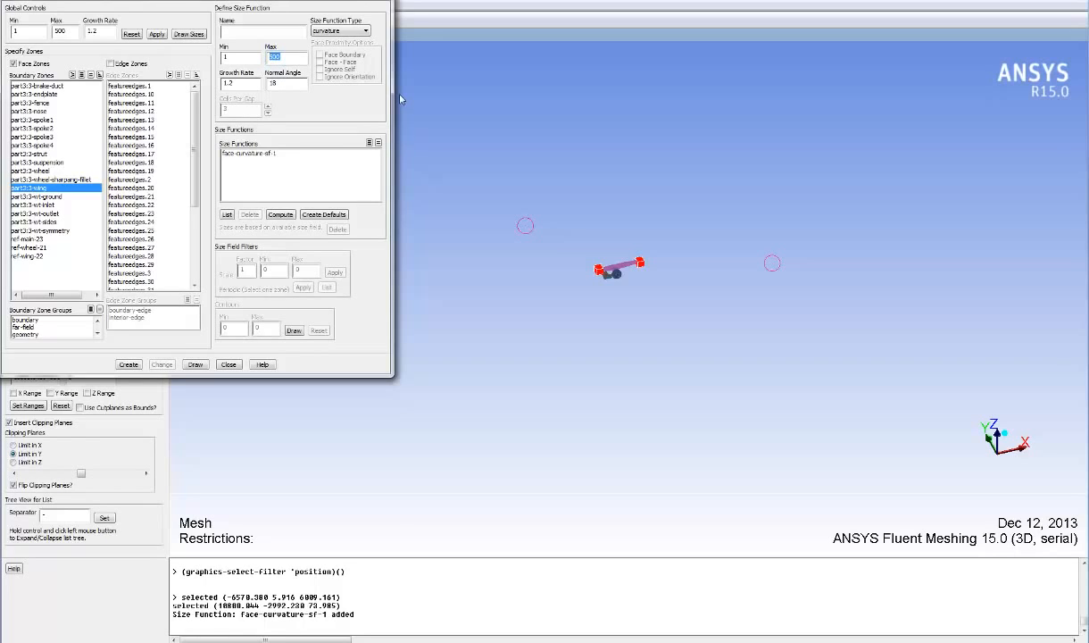
type("10")
left_click(129, 364)
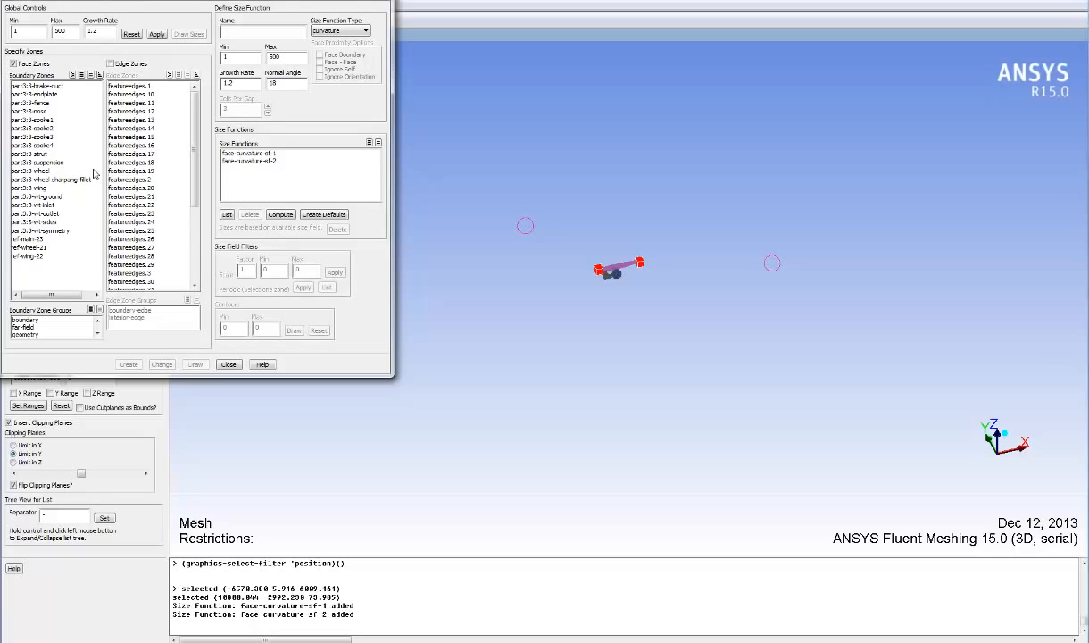
- Switch the size function definition to edge zones and clear the position selections in the graphics view
left_click(129, 64)
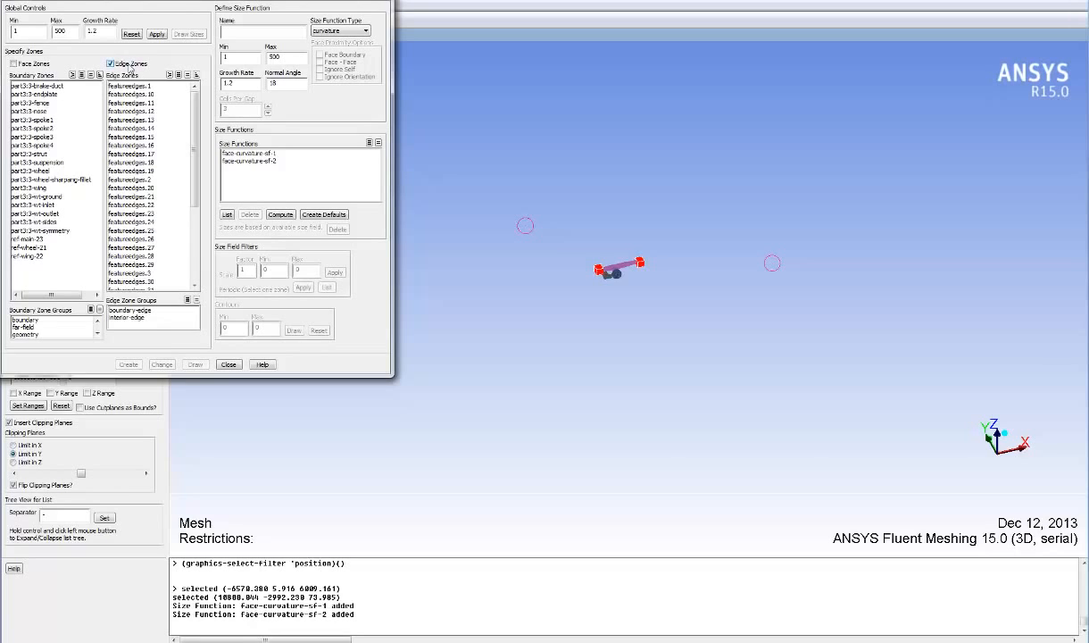
left_click(576, 242)
key("F2")
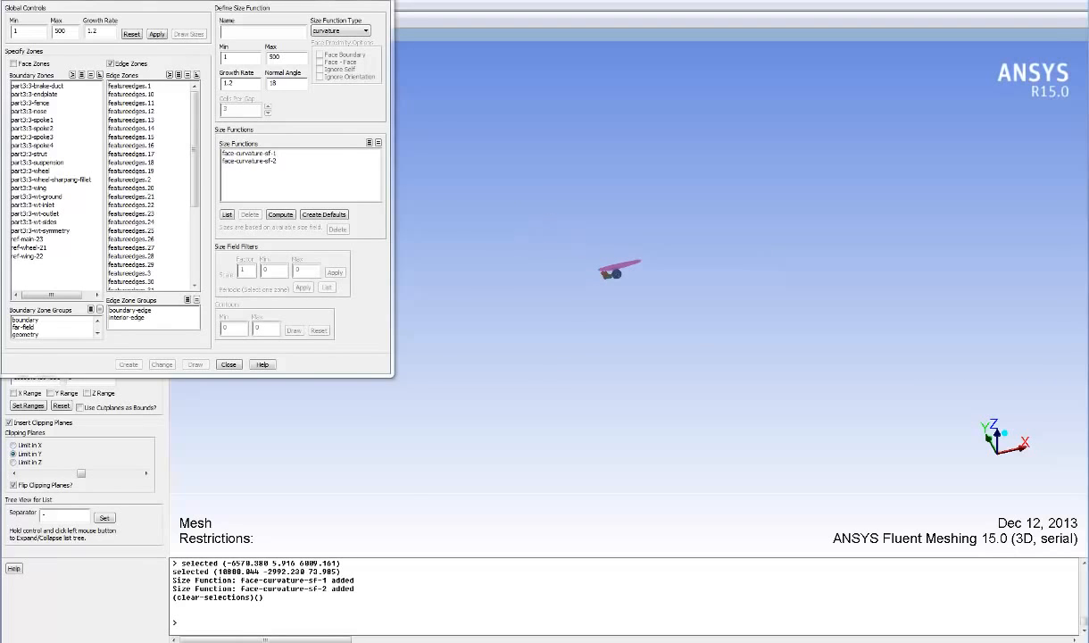
- Draw the whole fluid-main object beside the size function settings and turn off the clipping planes
left_click_drag(278, 0, 289, 108)
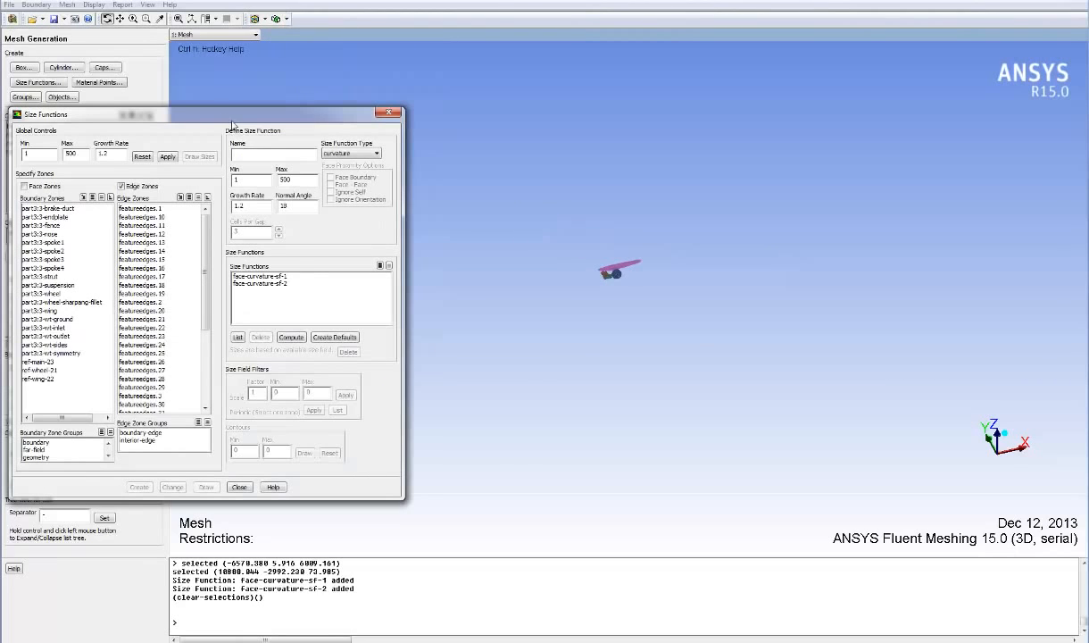
left_click_drag(220, 115, 369, 182)
left_click(81, 126)
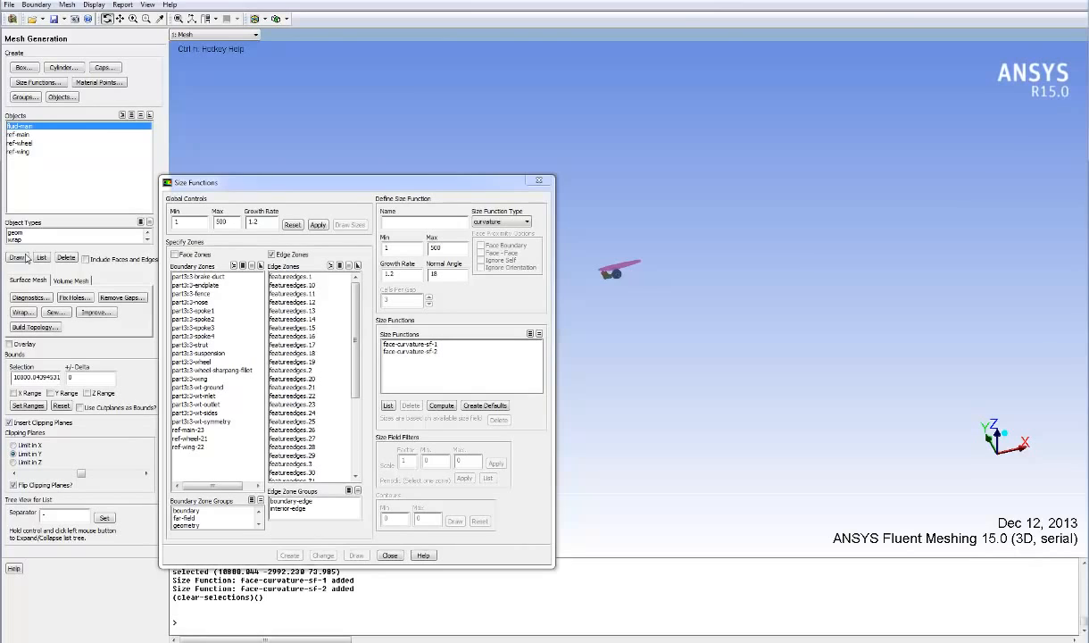
left_click(18, 257)
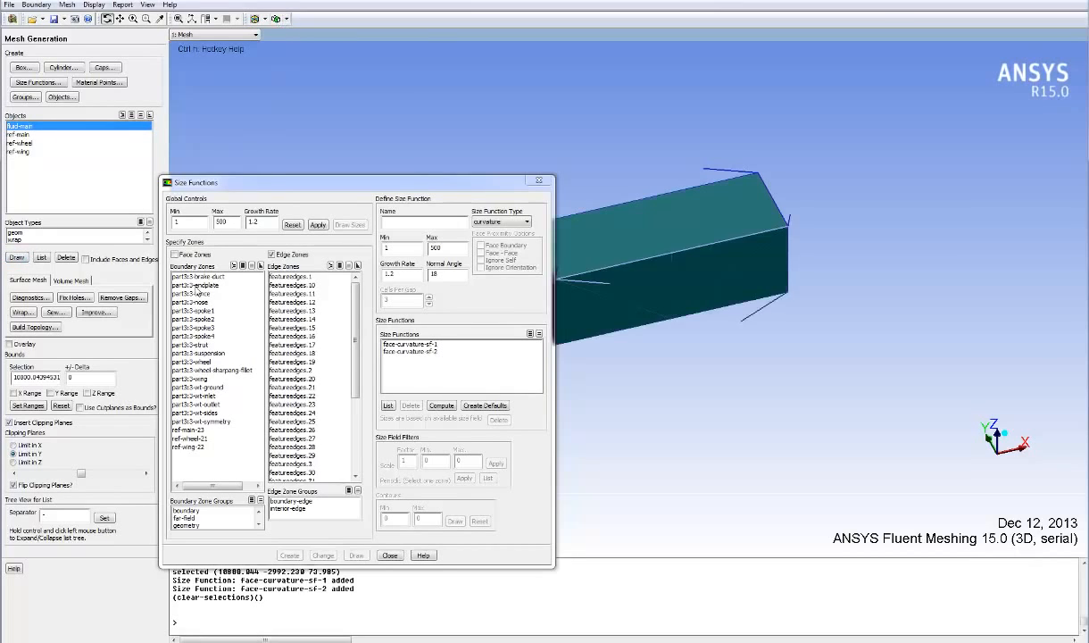
left_click(41, 423)
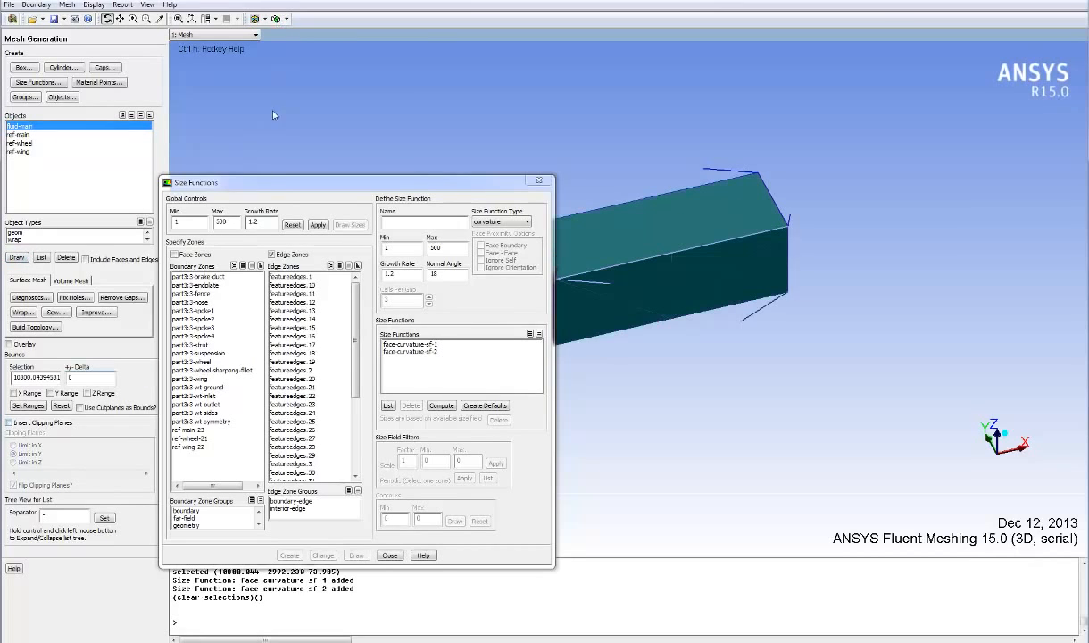
- Hide the faces of the drawn fluid-main object to show only its edges, and move the size function settings clear of it
left_click(286, 19)
left_click(301, 33)
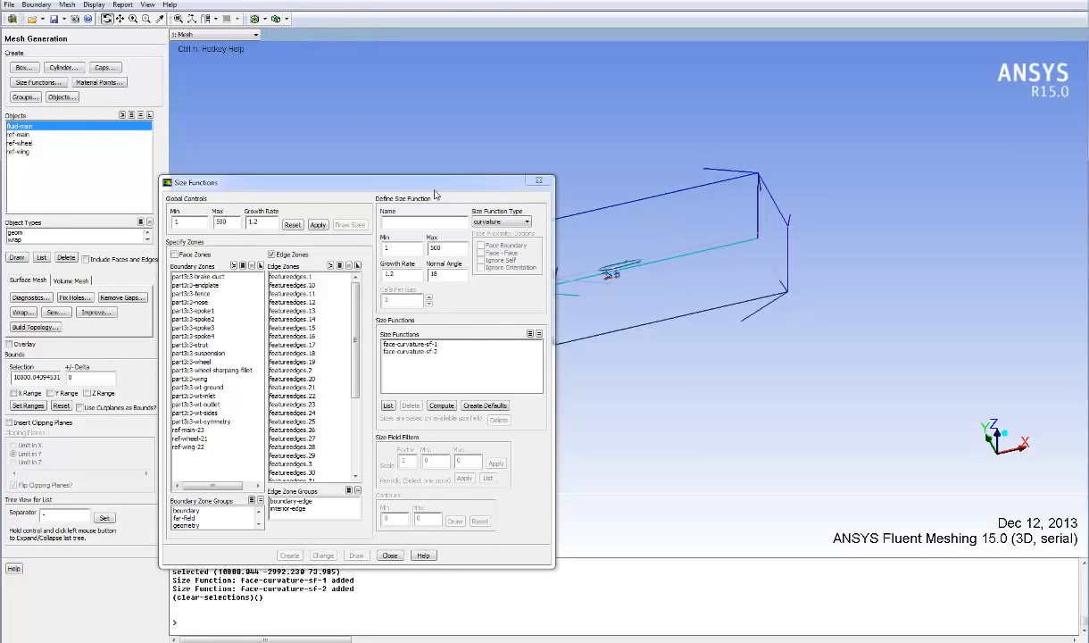
left_click_drag(454, 181, 330, 202)
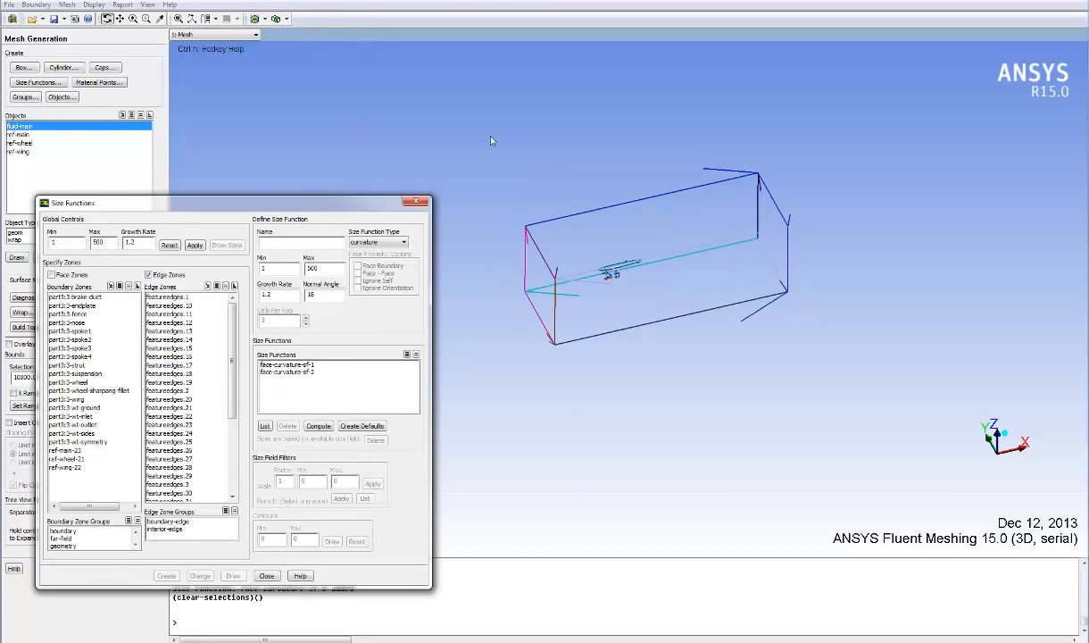
middle_click_drag(466, 130, 728, 364)
left_click_drag(727, 364, 662, 279)
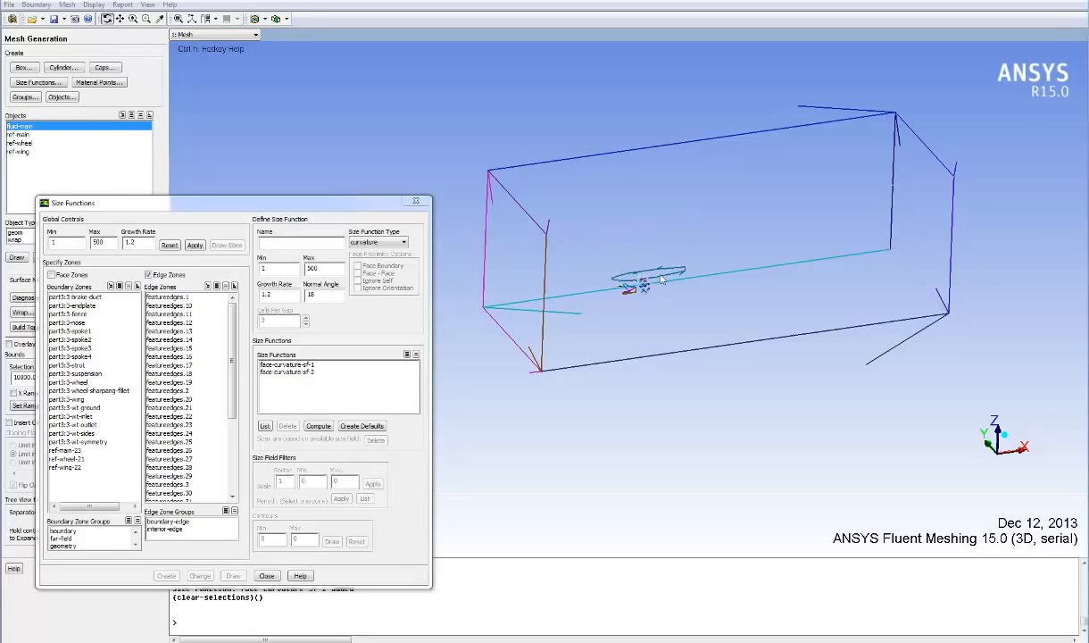
- Select all displayed edge zones by enclosing the whole domain in a polygon, using the zone selection filter
key("ctrl+p")
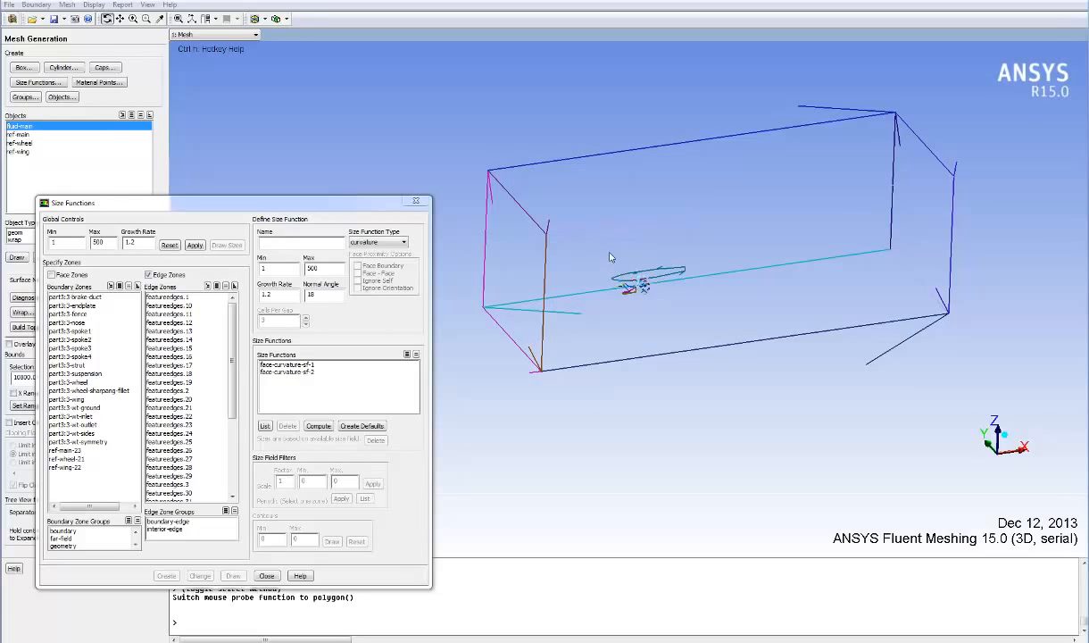
key("ctrl+z")
right_click(459, 133)
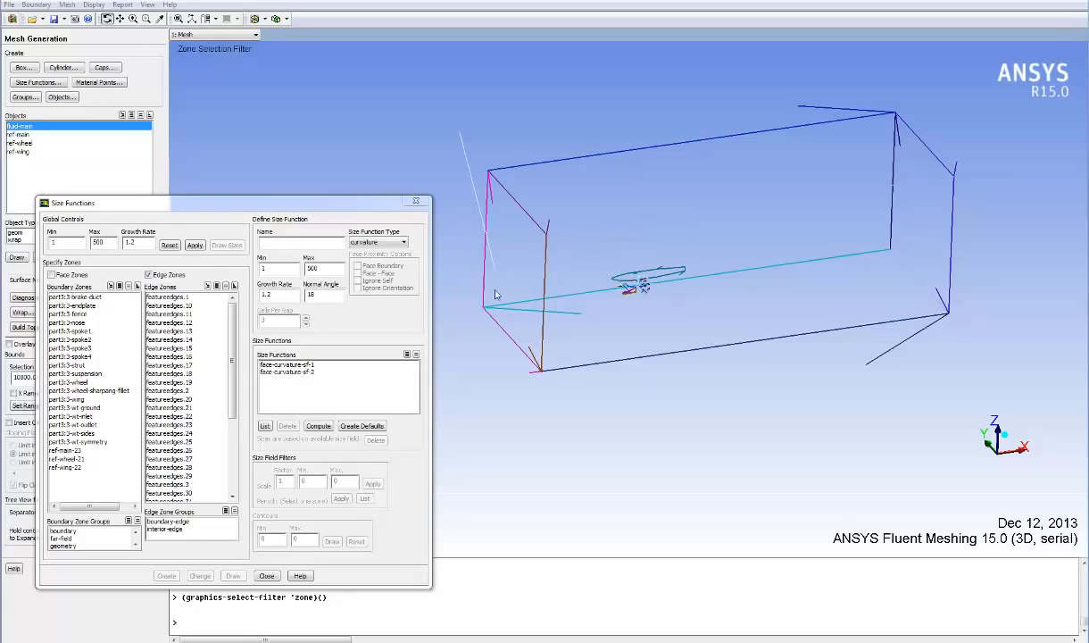
right_click(476, 364)
right_click(1002, 347)
right_click(994, 133)
right_click(899, 71)
right_click(399, 146)
middle_click(400, 145)
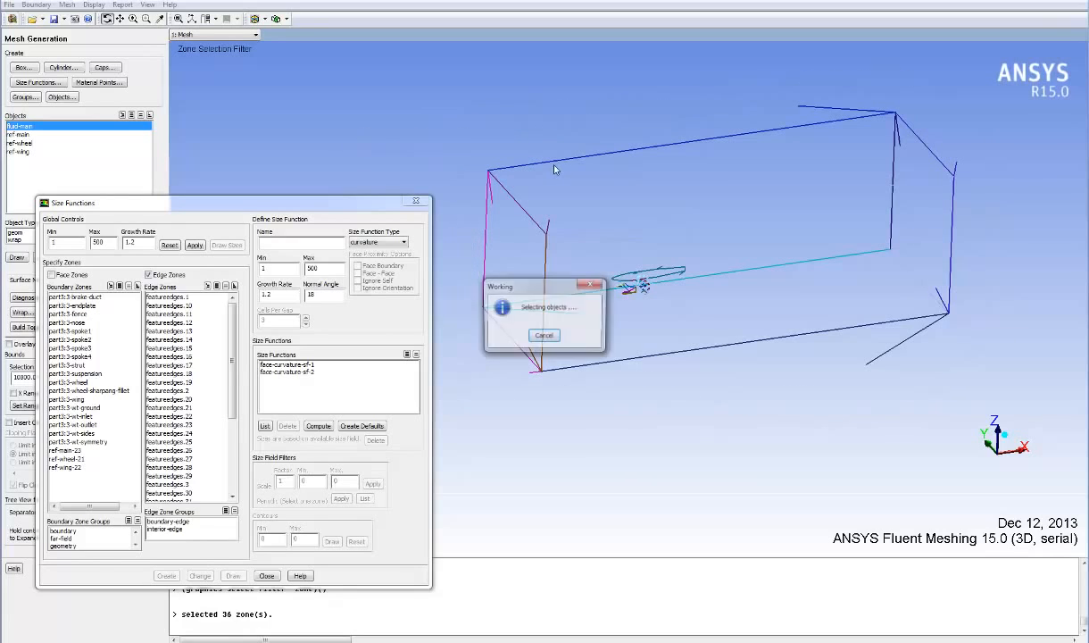
left_click_drag(658, 205, 663, 280)
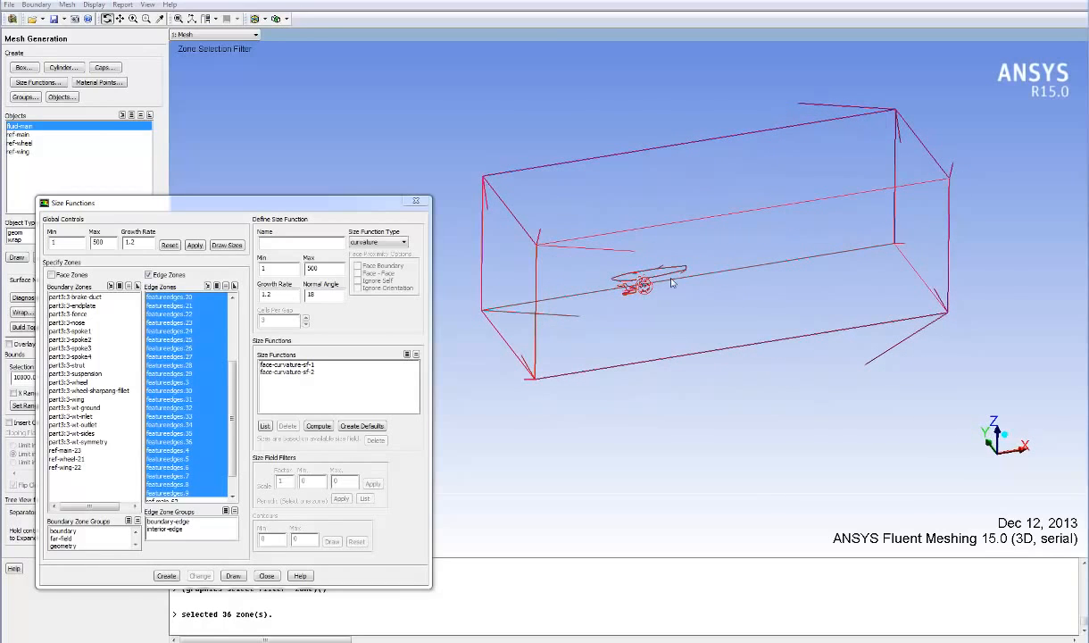
- Switch back to single selection and deselect the edge zones of the outer wind tunnel box, keeping the car's feature edges selected
key("F9")
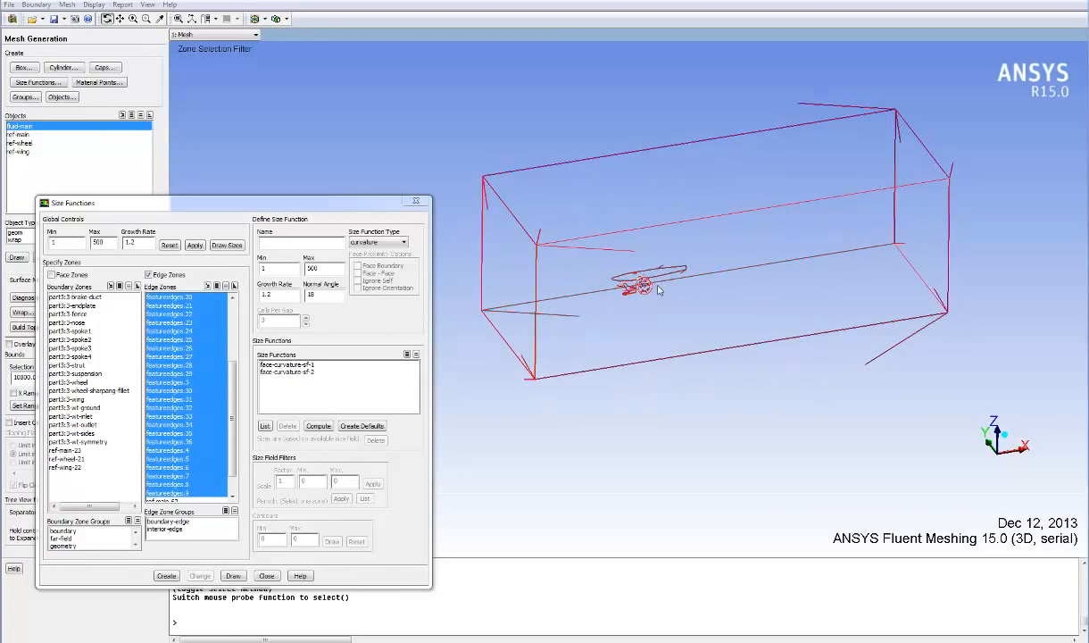
right_click(628, 365)
right_click(532, 355)
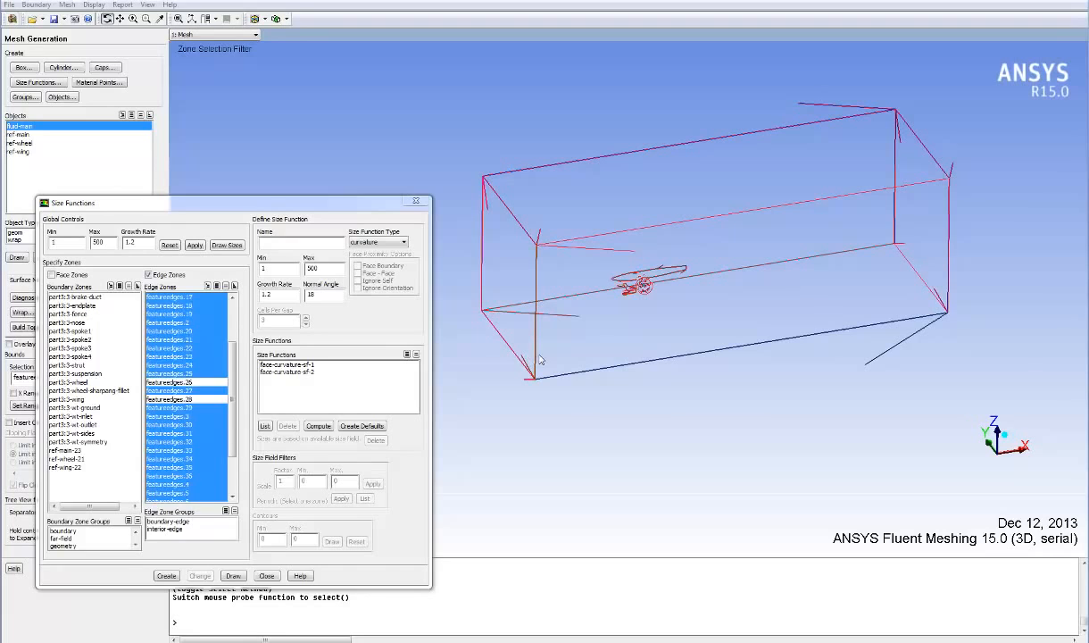
right_click(513, 358)
right_click(499, 307)
right_click(482, 275)
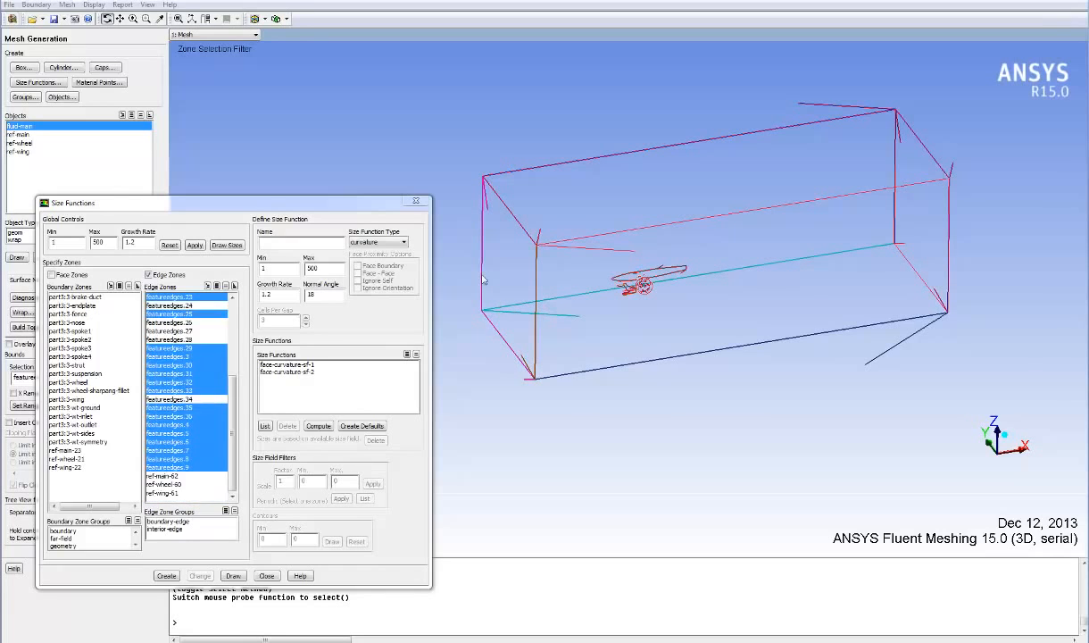
right_click(512, 212)
right_click(572, 219)
right_click(567, 160)
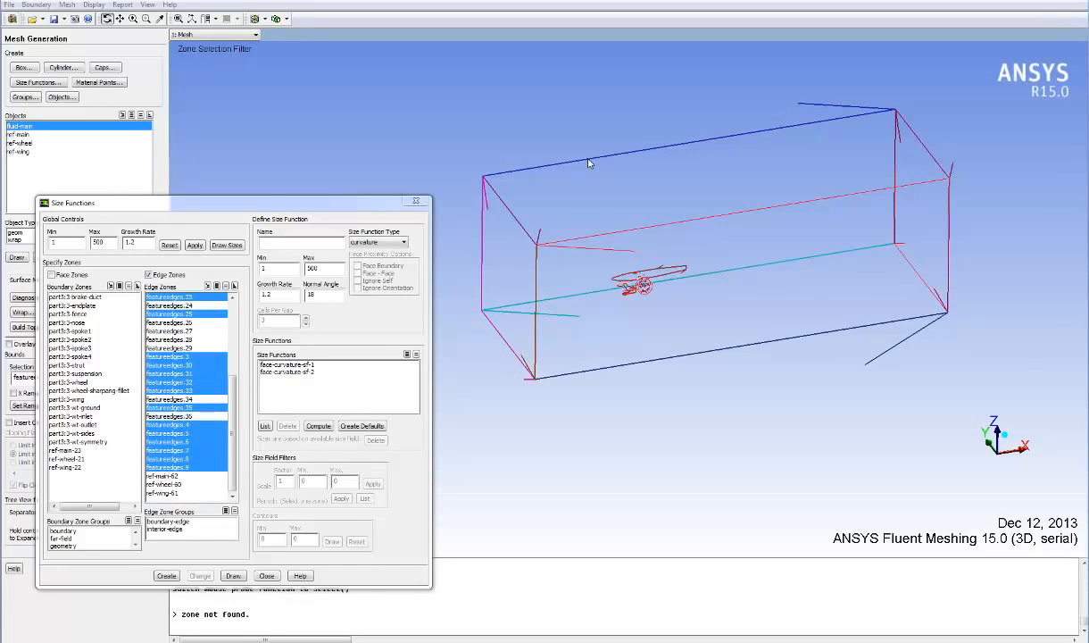
right_click(950, 217)
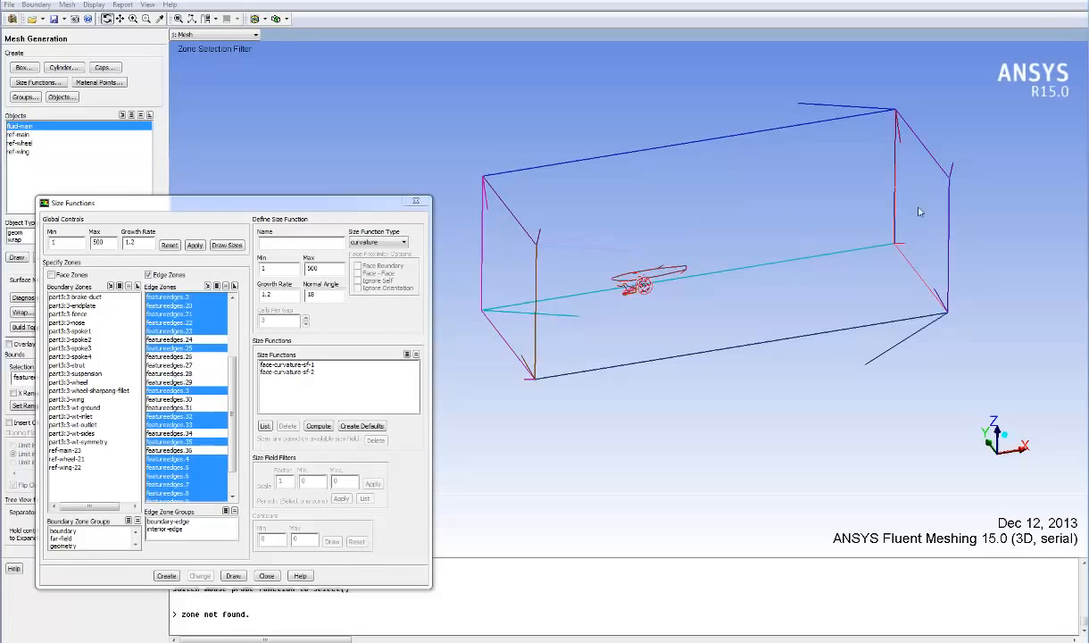
right_click(893, 209)
right_click(912, 268)
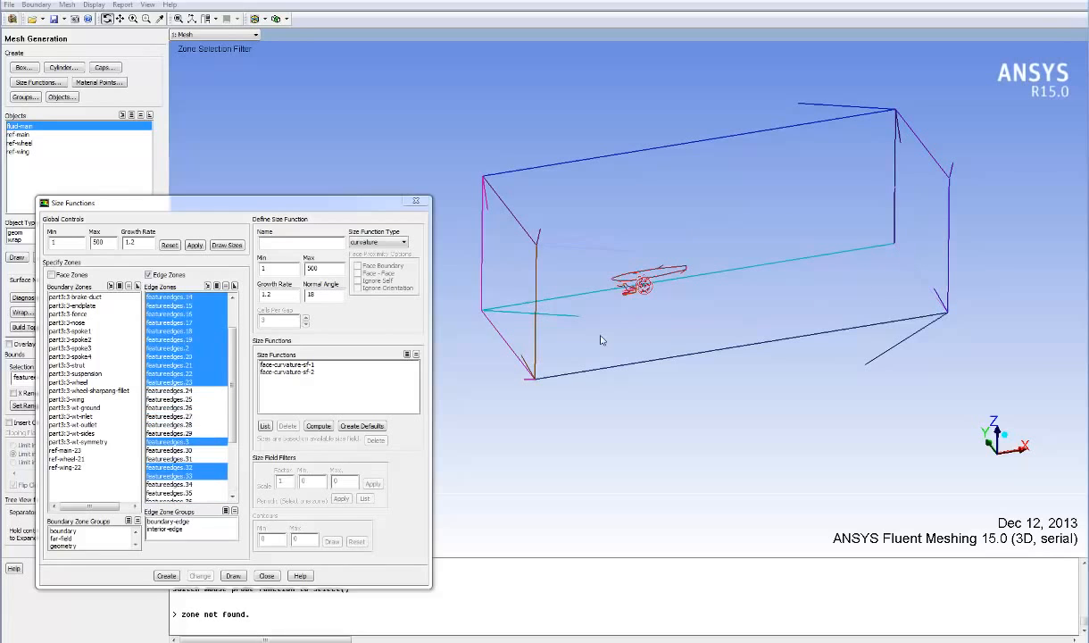
- Draw only the selected car edge zones to check the selection
left_click(232, 575)
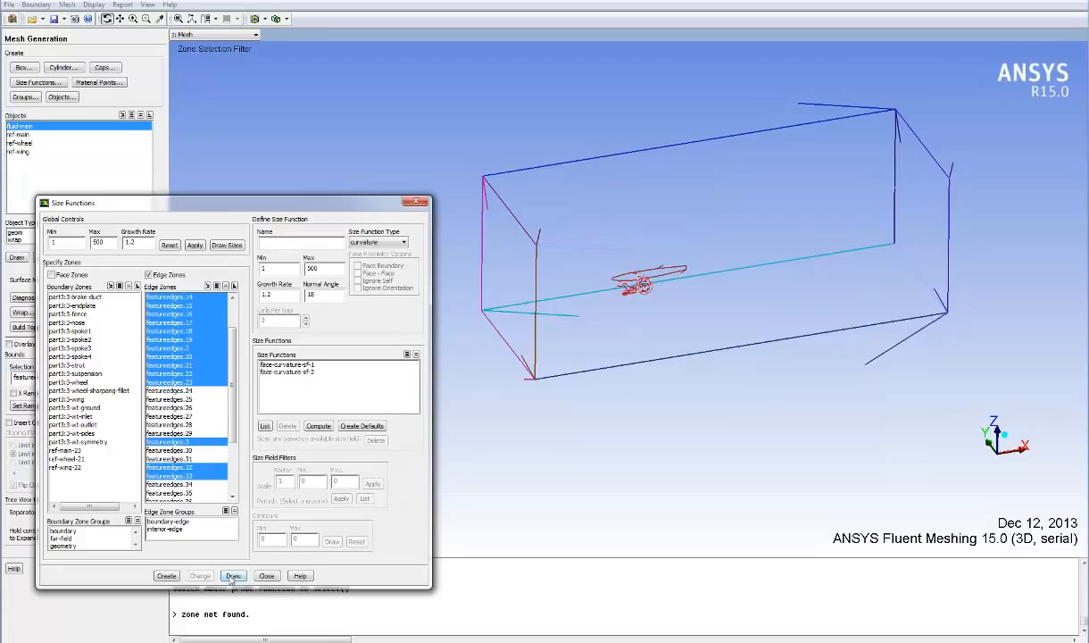
middle_click_drag(579, 241, 720, 316)
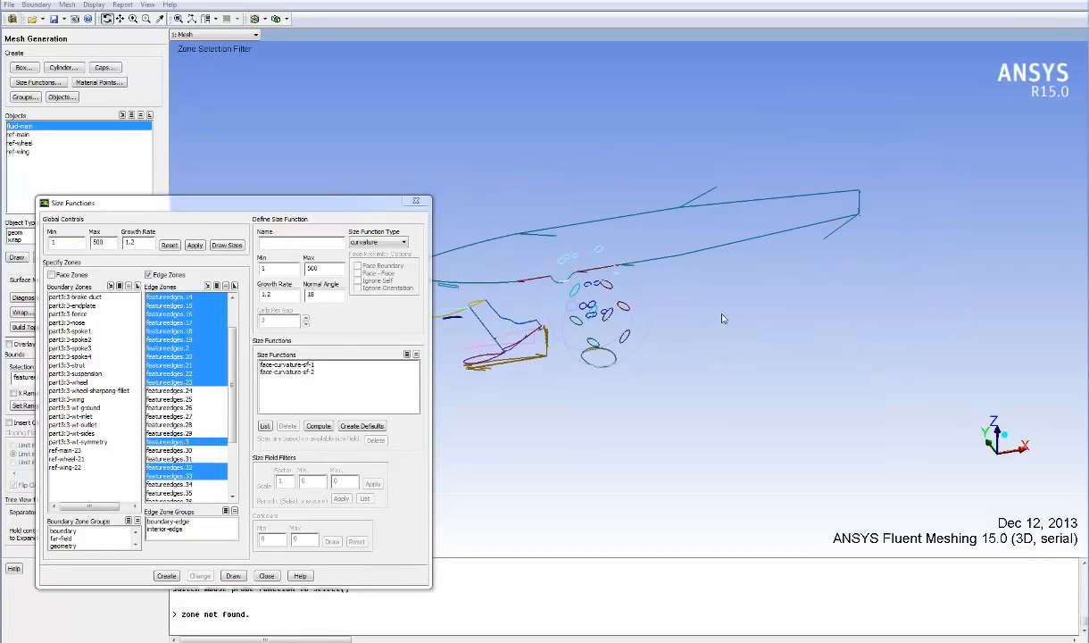
middle_click(577, 278)
left_click_drag(604, 277, 610, 272)
- Create a proximity size function on the selected edge zones with a minimum size of 0.5 and a maximum size of 10
left_click(361, 241)
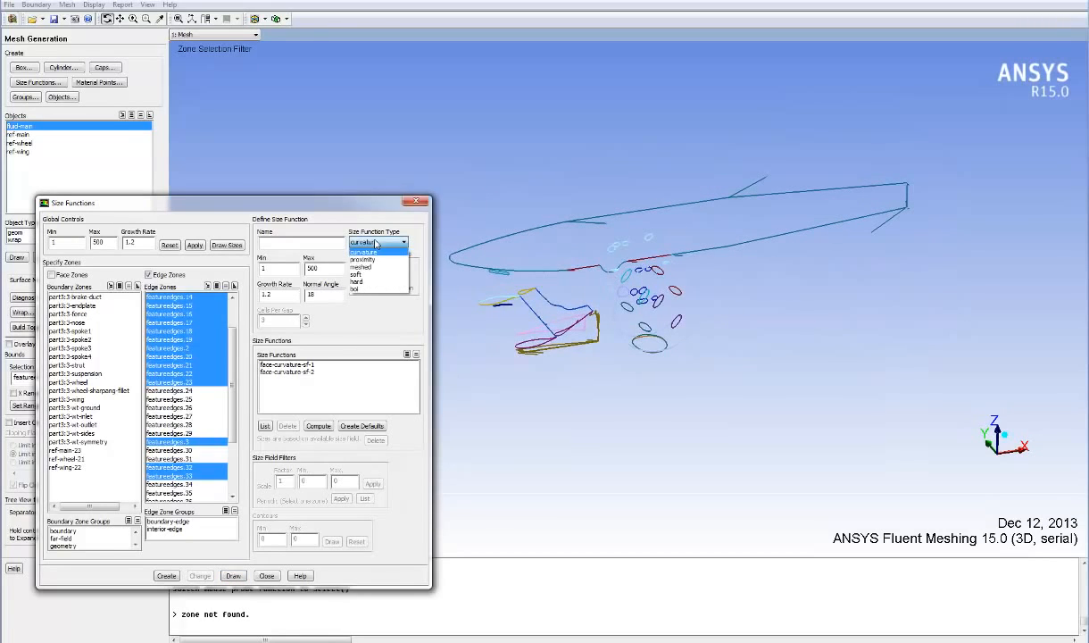
left_click(359, 248)
double_click(325, 271)
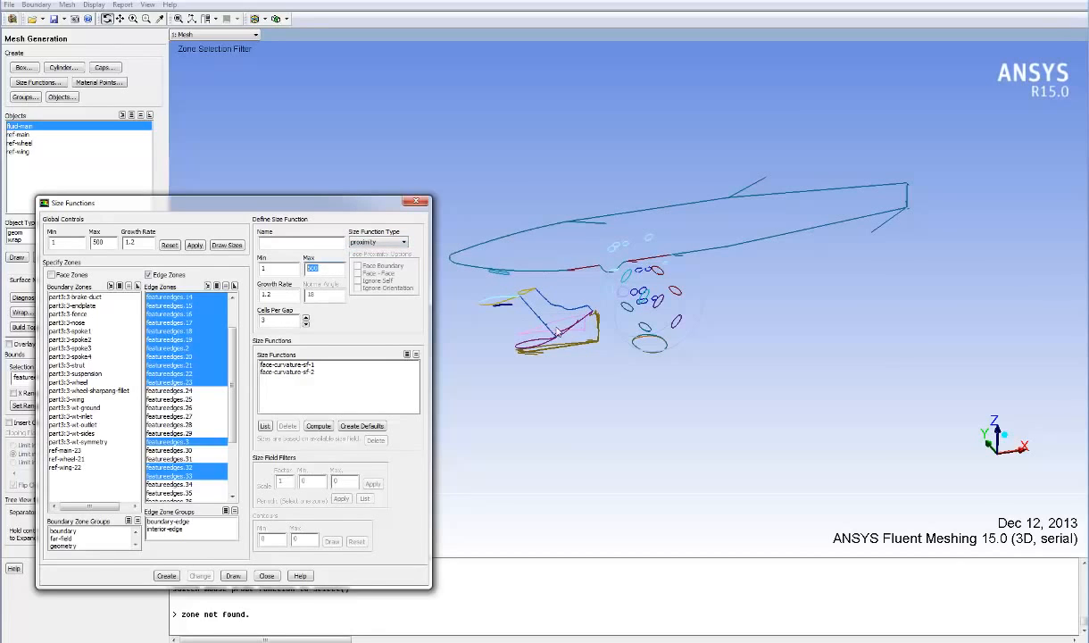
double_click(284, 268)
type("0.5")
double_click(326, 269)
type("10")
left_click(166, 575)
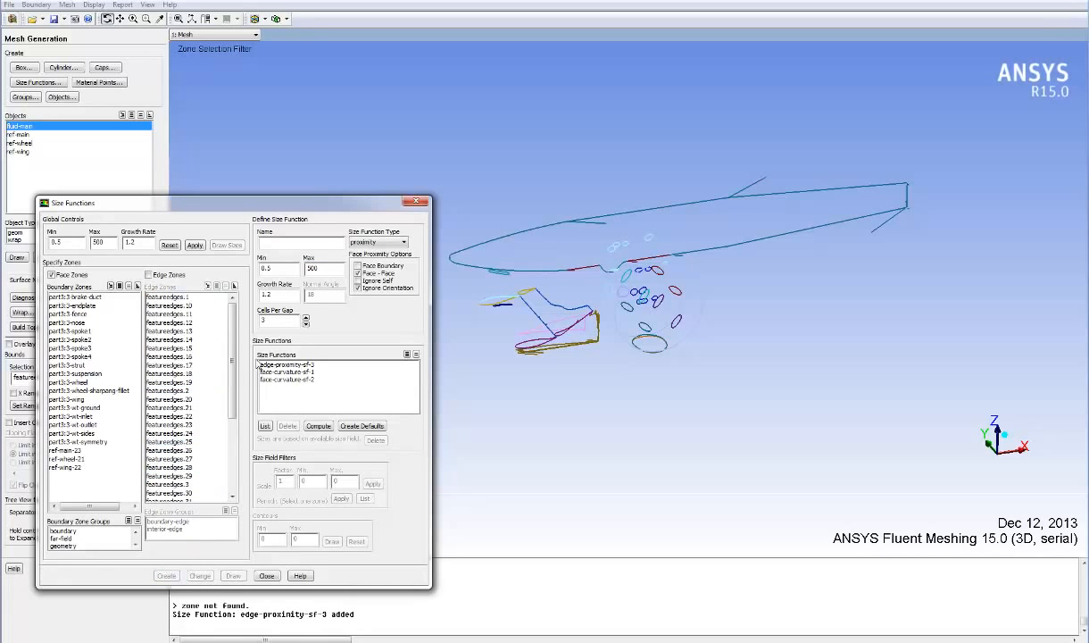
- Select the face zone ref-main-23, set the size function type to boi, and draw the zone with its faces shown
left_click(86, 451)
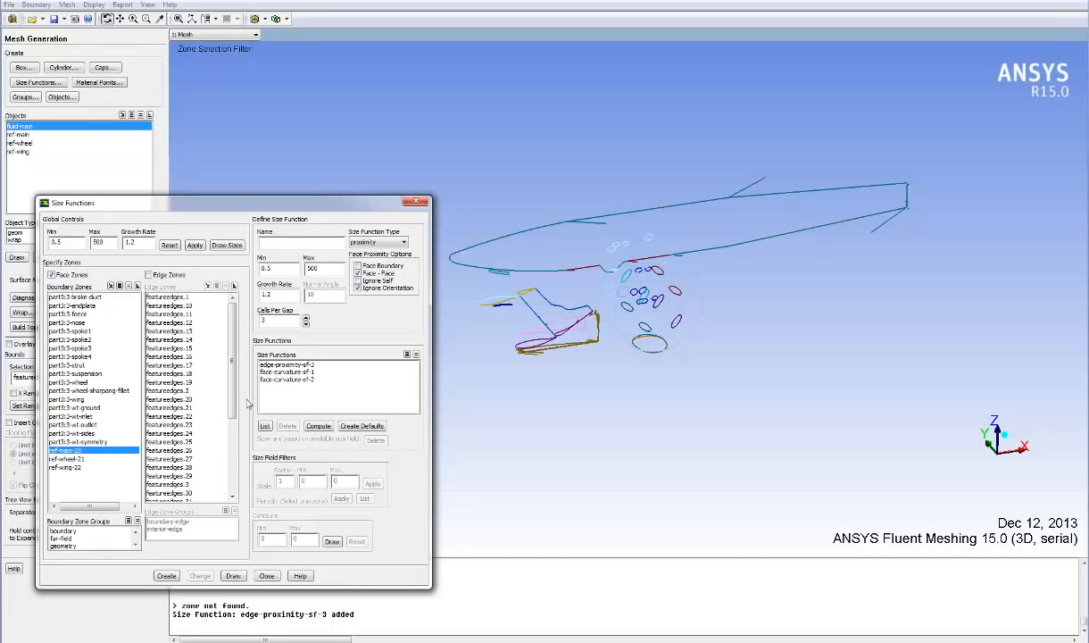
left_click(361, 241)
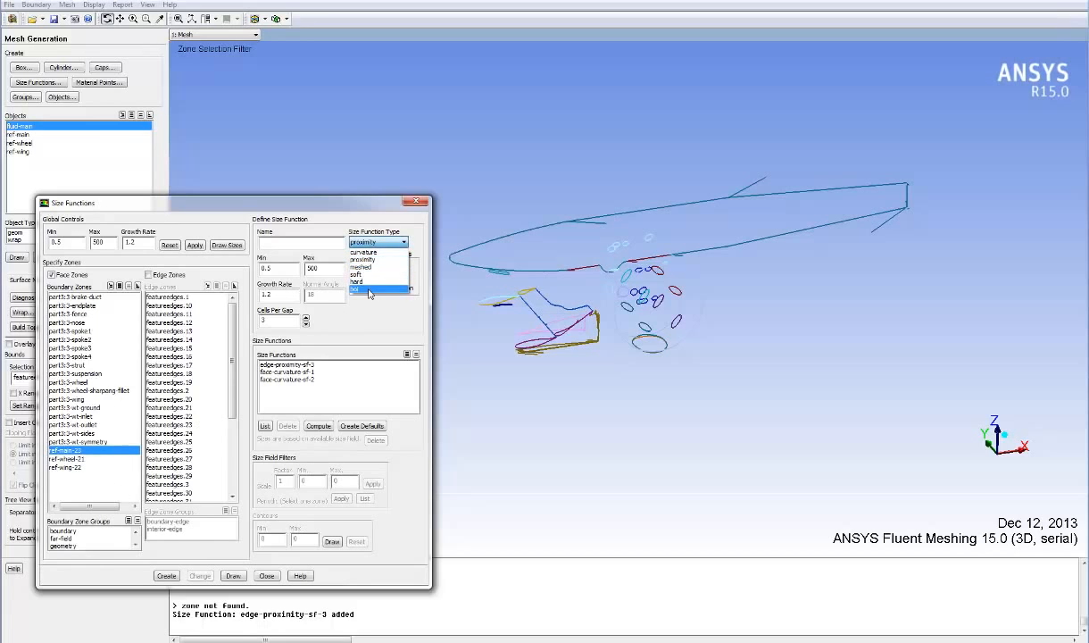
left_click(369, 290)
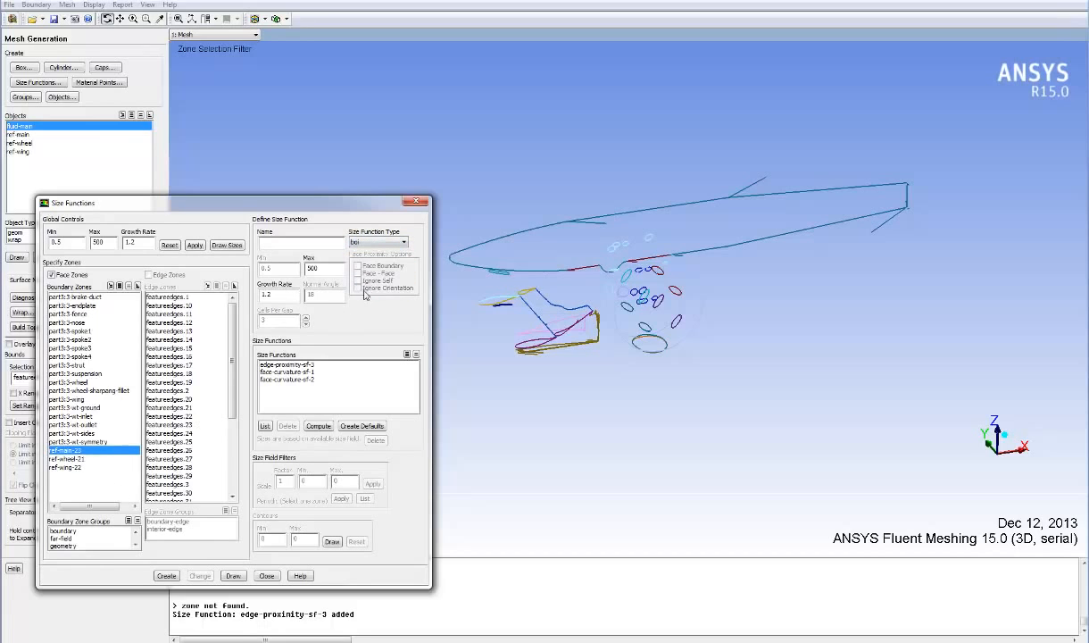
left_click(240, 577)
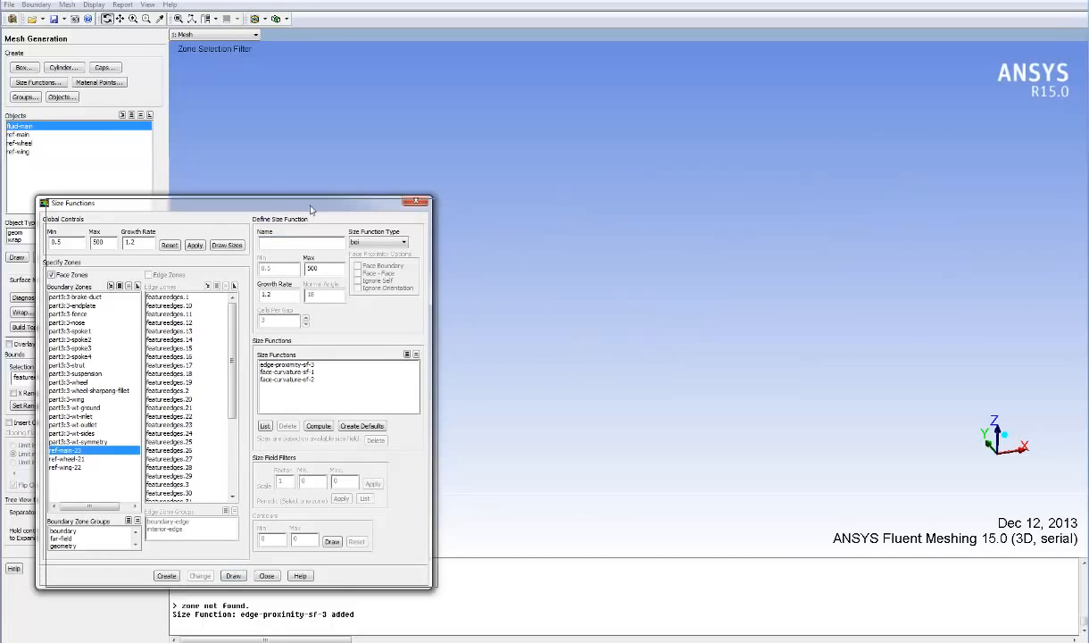
mouse_move(310, 209)
left_mouse_down()
mouse_move(484, 244)
mouse_move(274, 229)
left_mouse_up()
left_click(277, 19)
left_click(314, 30)
middle_click_drag(811, 292, 677, 207)
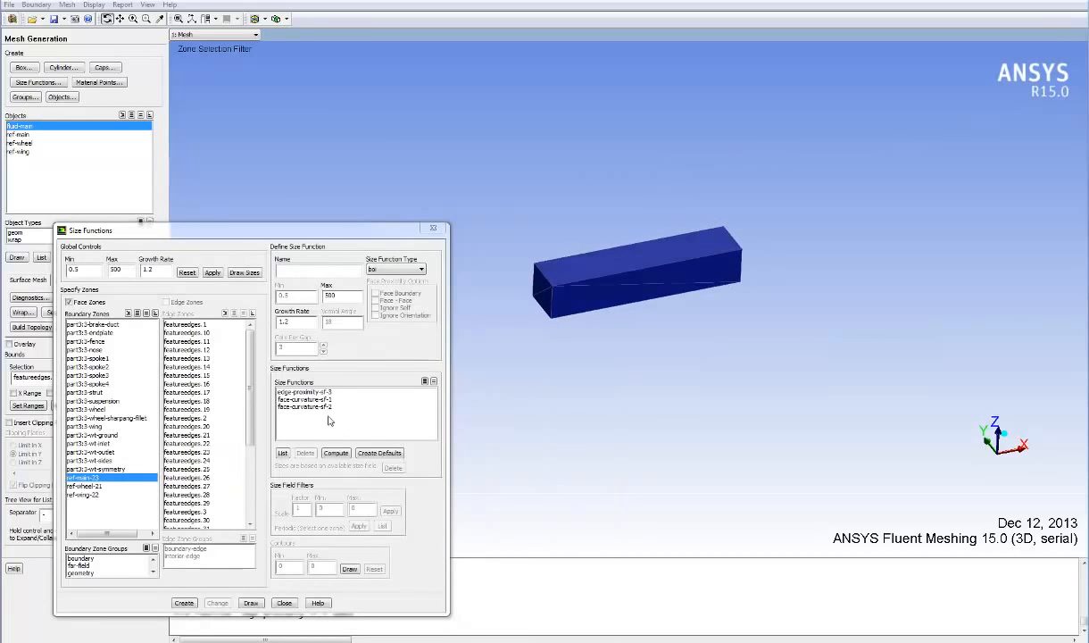
- Create the boi size function on ref-main-23 with a maximum size of 30
left_click(388, 269)
left_click(386, 270)
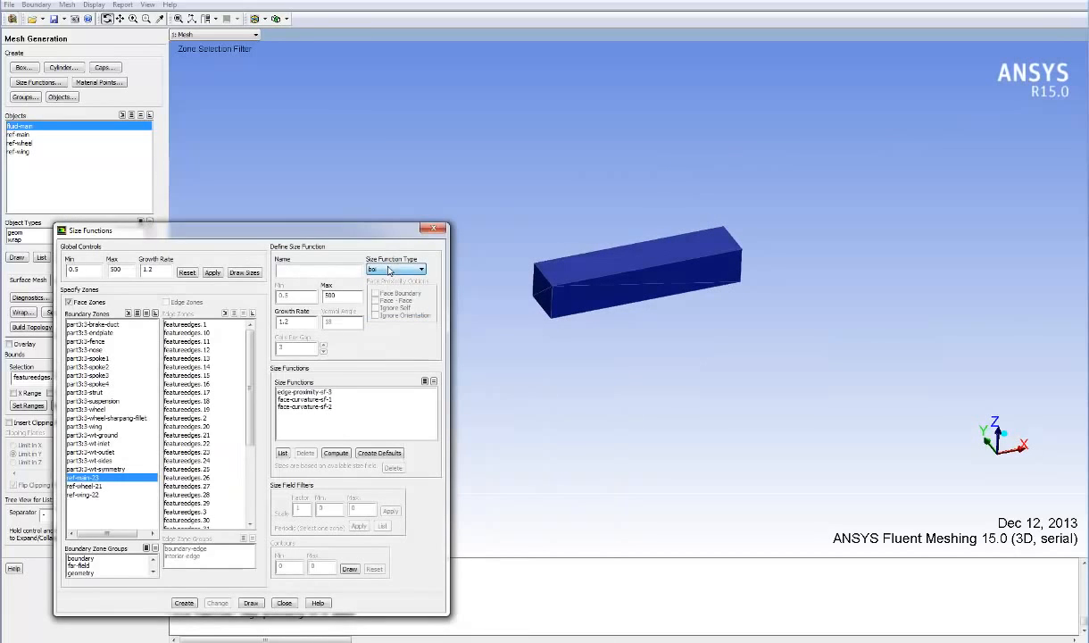
double_click(344, 299)
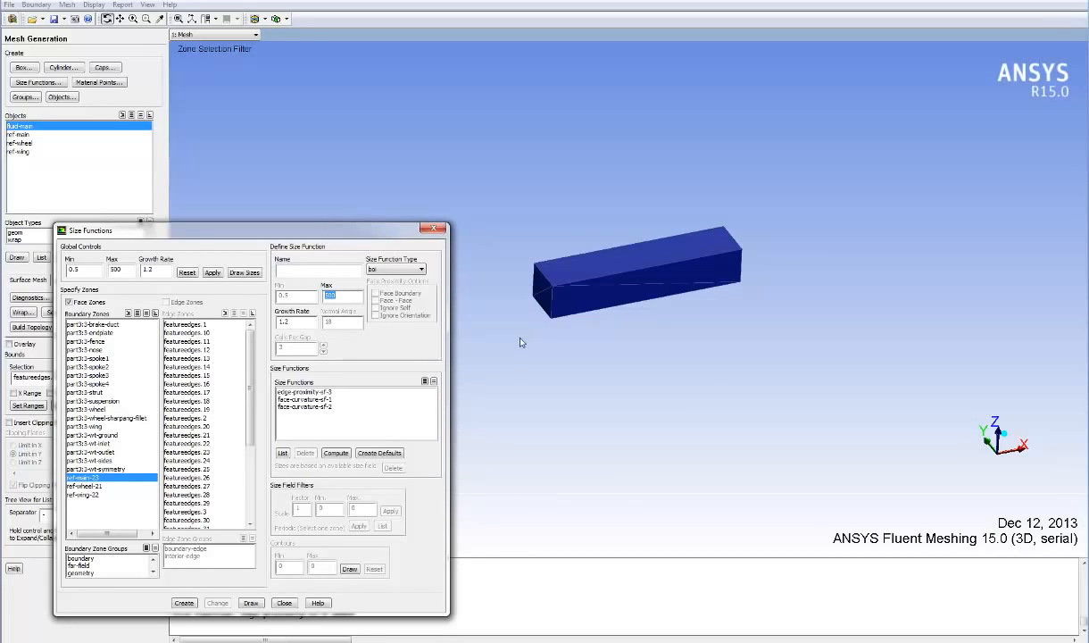
type("30")
left_click(185, 602)
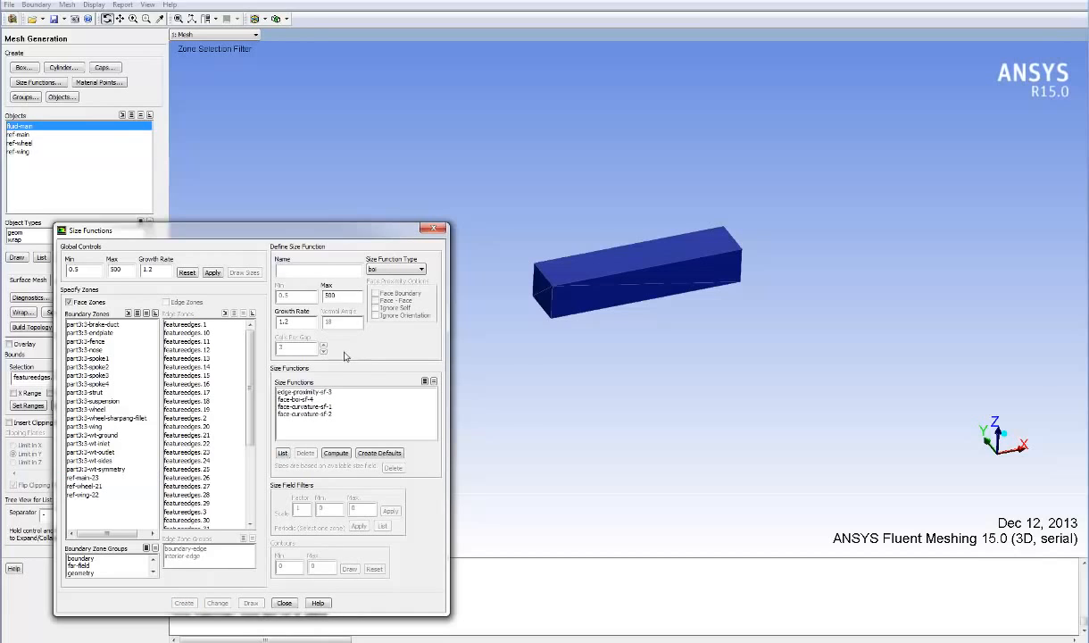
- Create a boi size function with a maximum size of 20 on the face zone ref-wheel-21
left_click(98, 485)
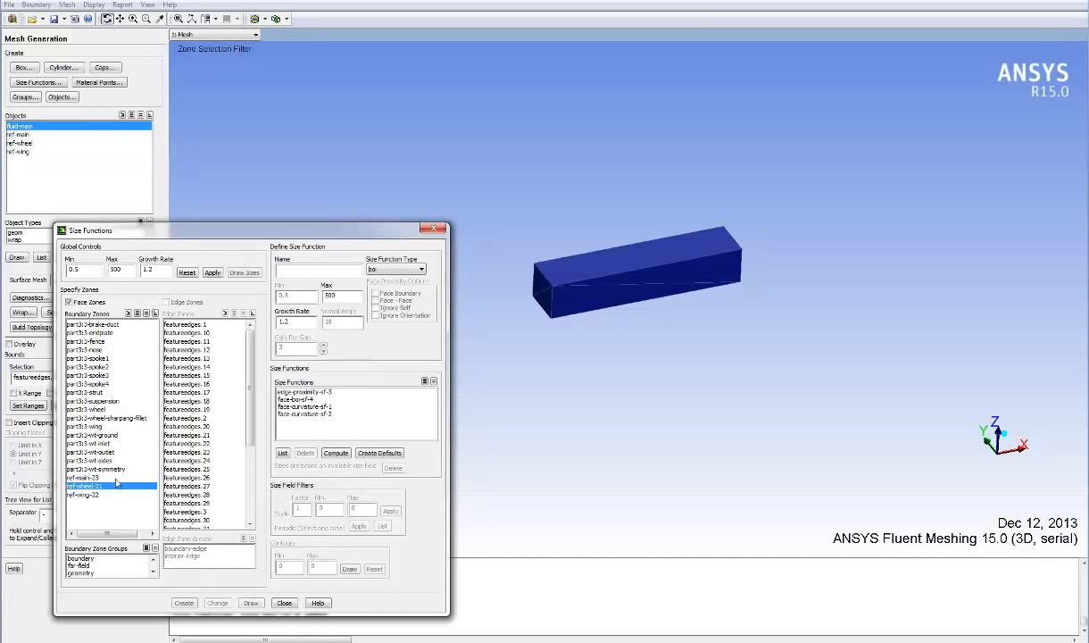
double_click(352, 293)
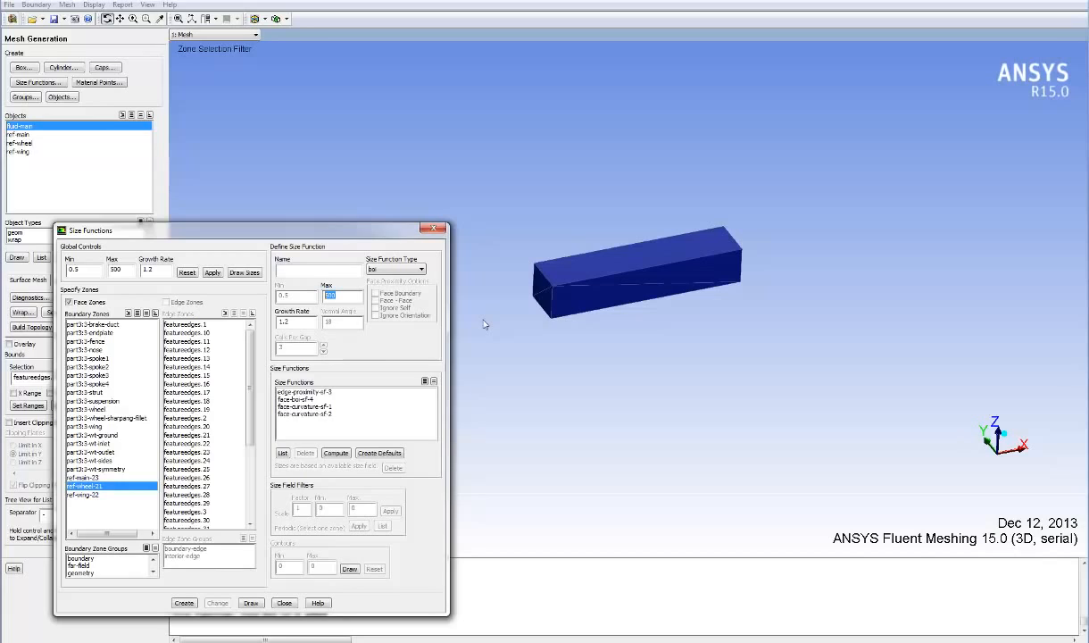
type("20")
left_click(184, 602)
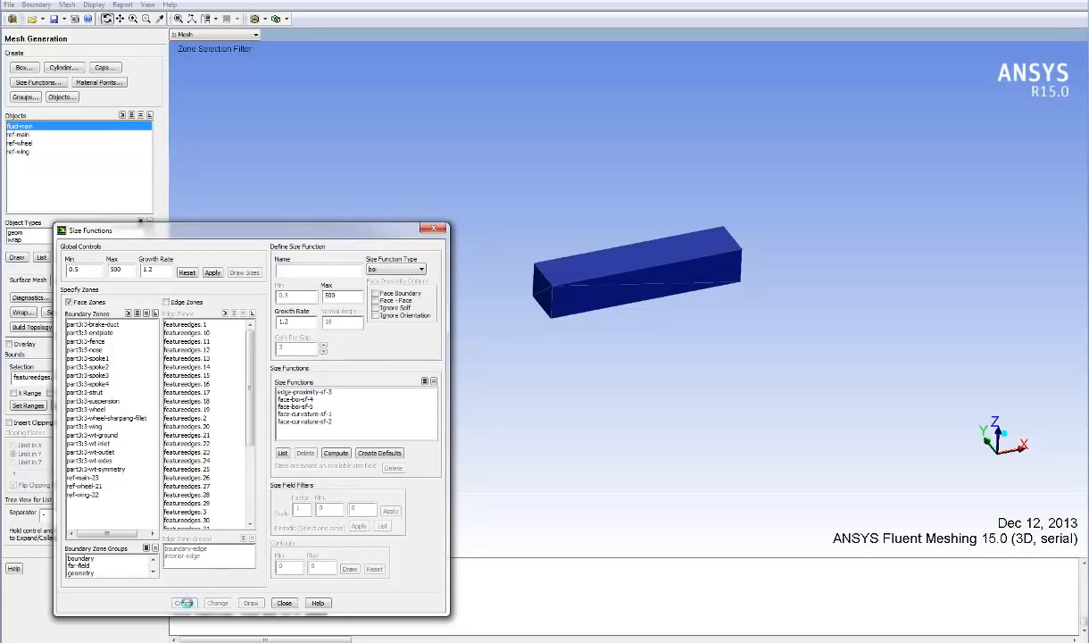
- Create a boi size function on the face zone ref-wing-22 and close the size function settings
left_click(94, 495)
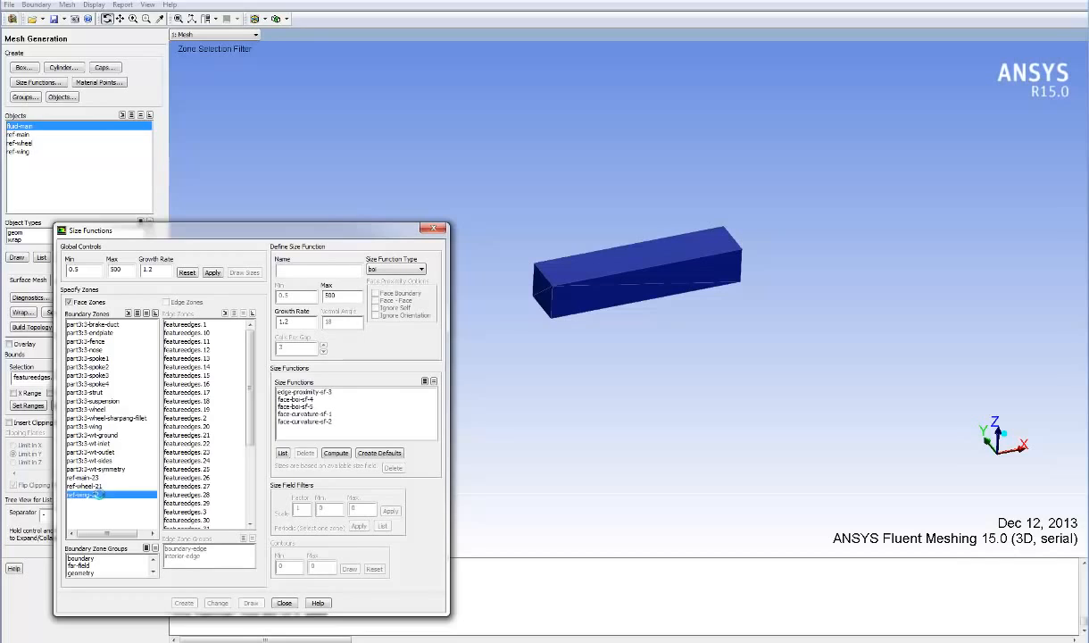
double_click(345, 297)
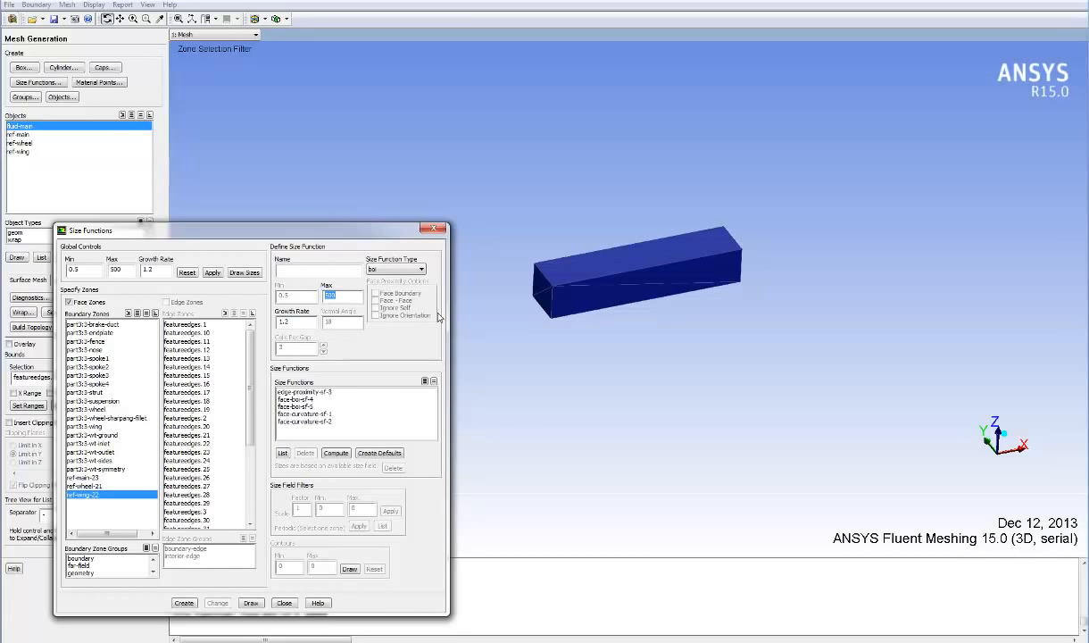
left_click(184, 602)
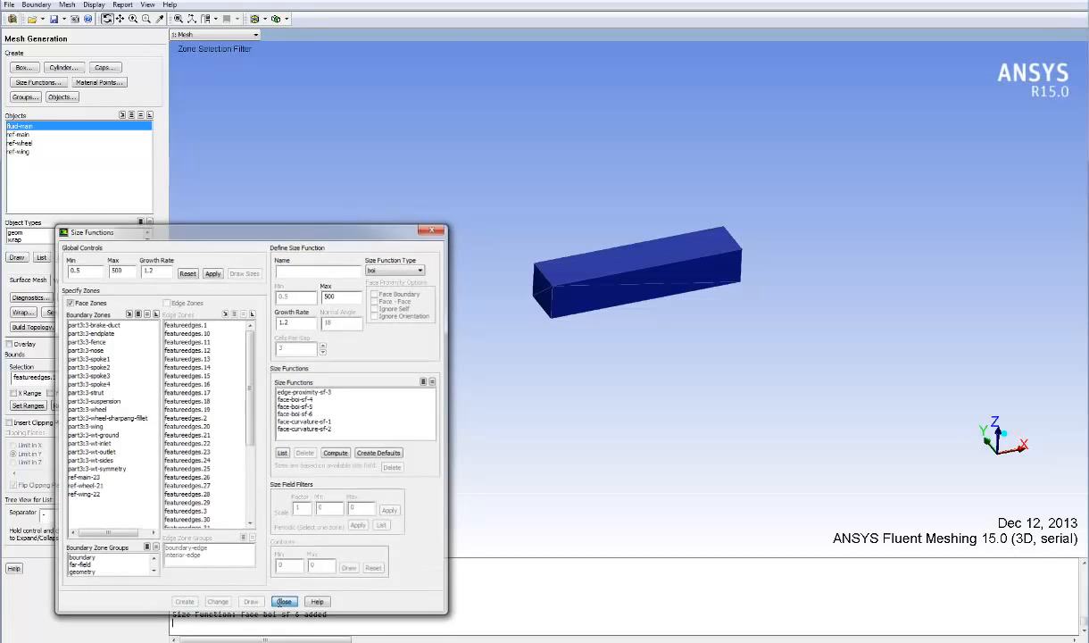
left_click(284, 602)
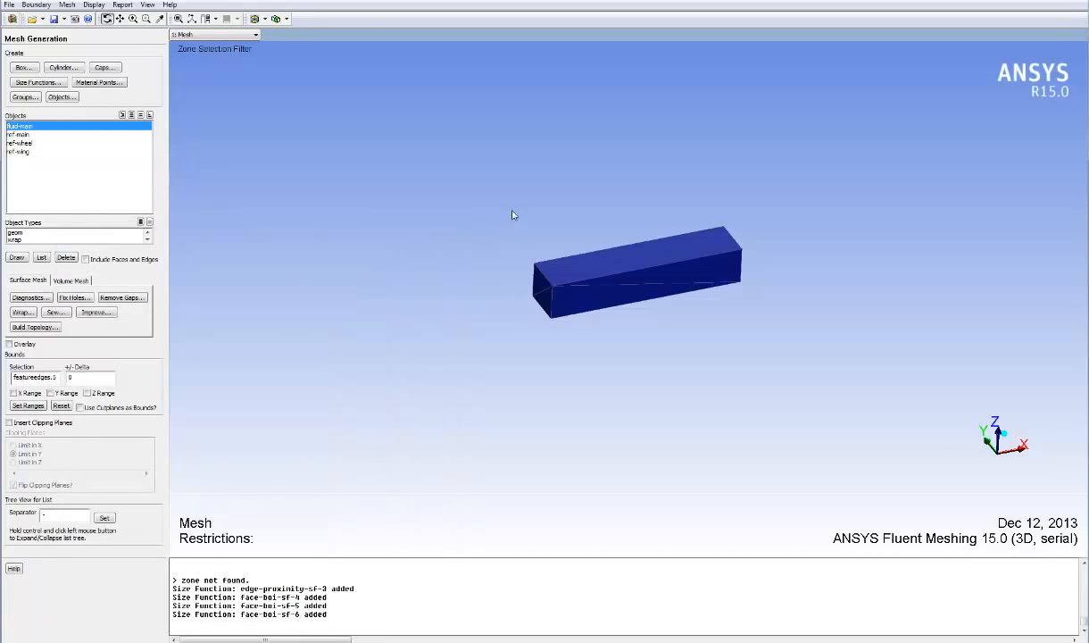
- Reopen the size function settings and compute the size field from all defined size functions
left_click(51, 83)
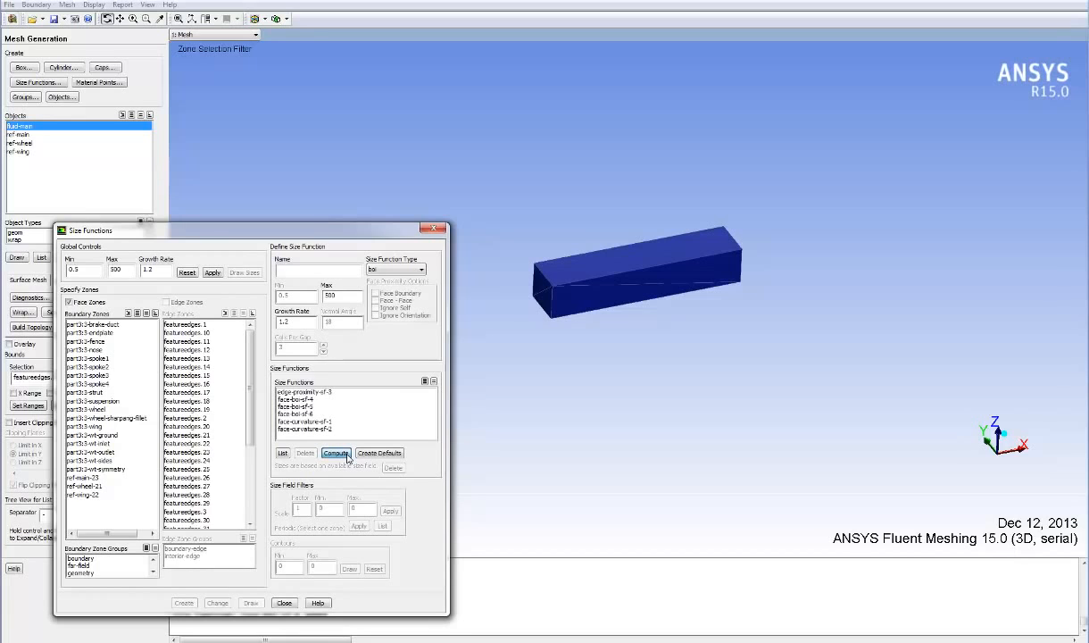
left_click(348, 457)
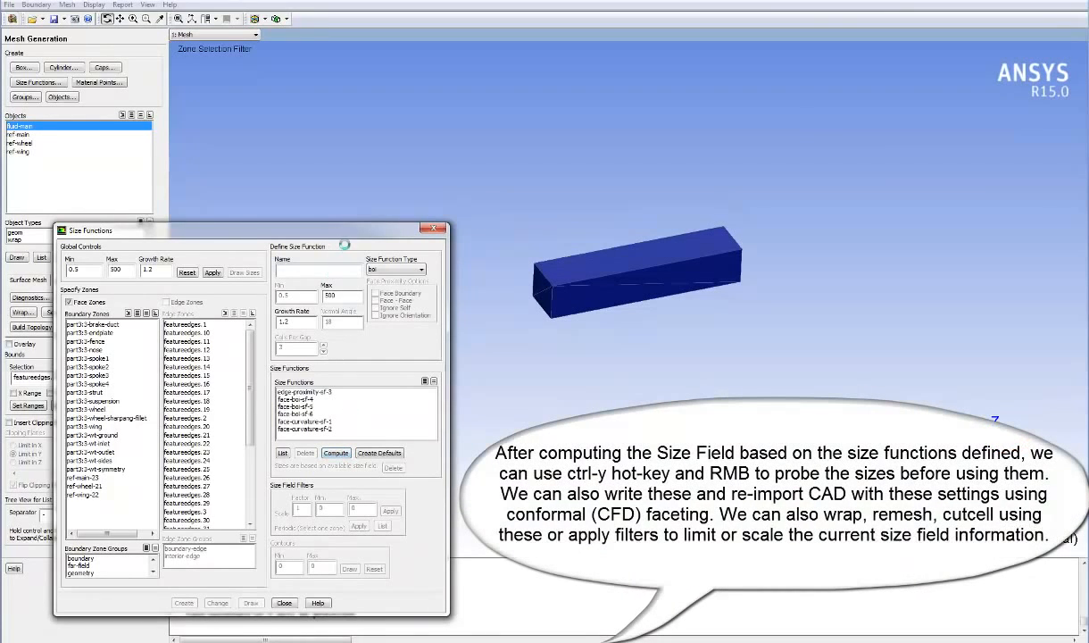
- Close the size function settings after the size field computation
left_click_drag(336, 232, 390, 116)
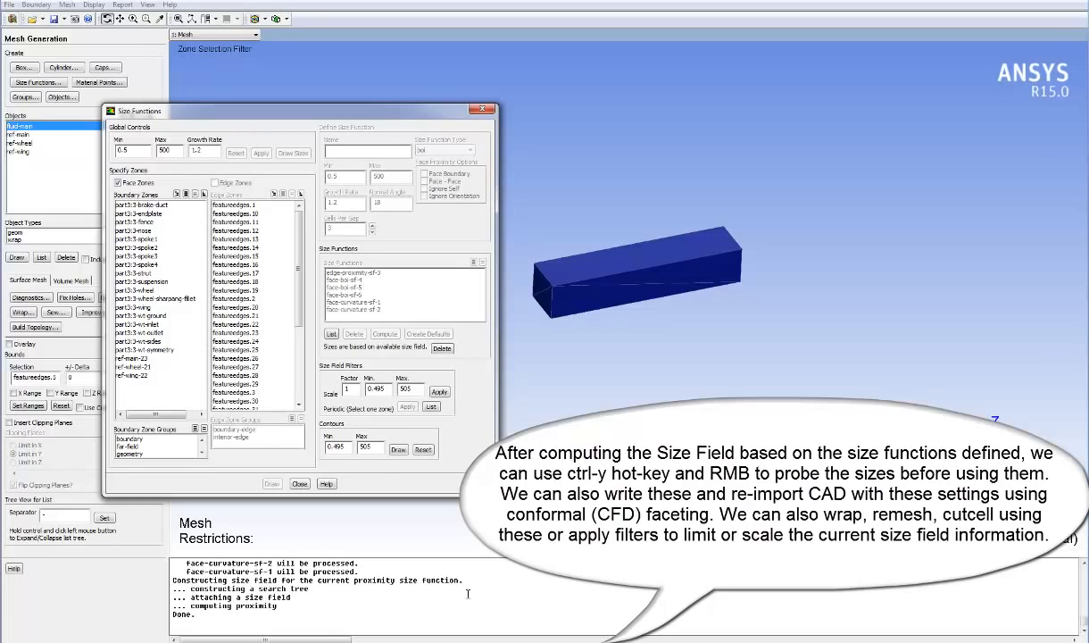
left_click(299, 483)
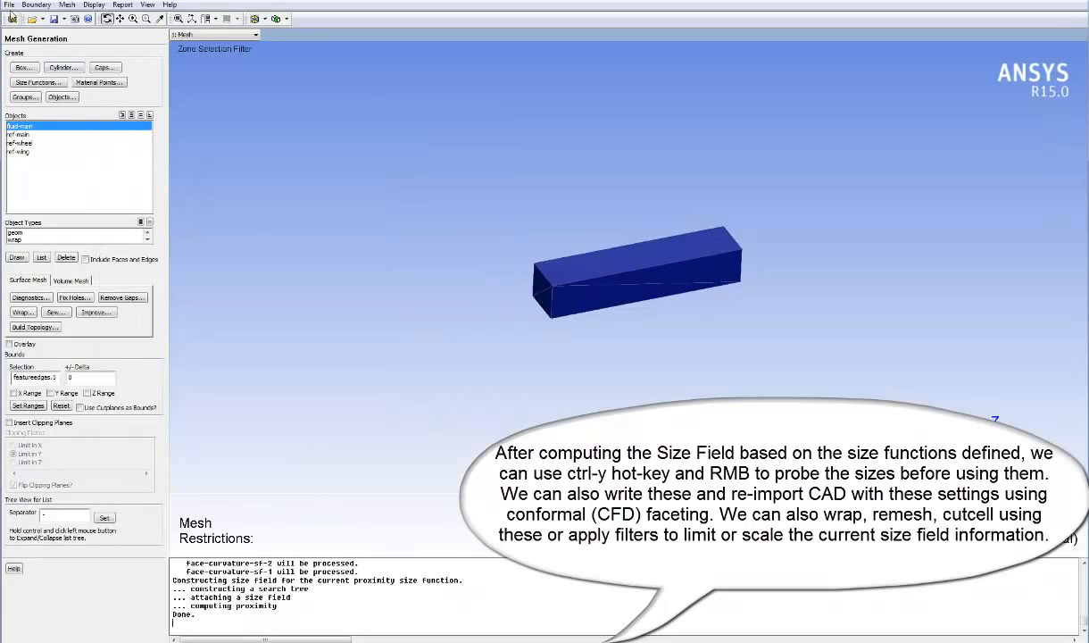
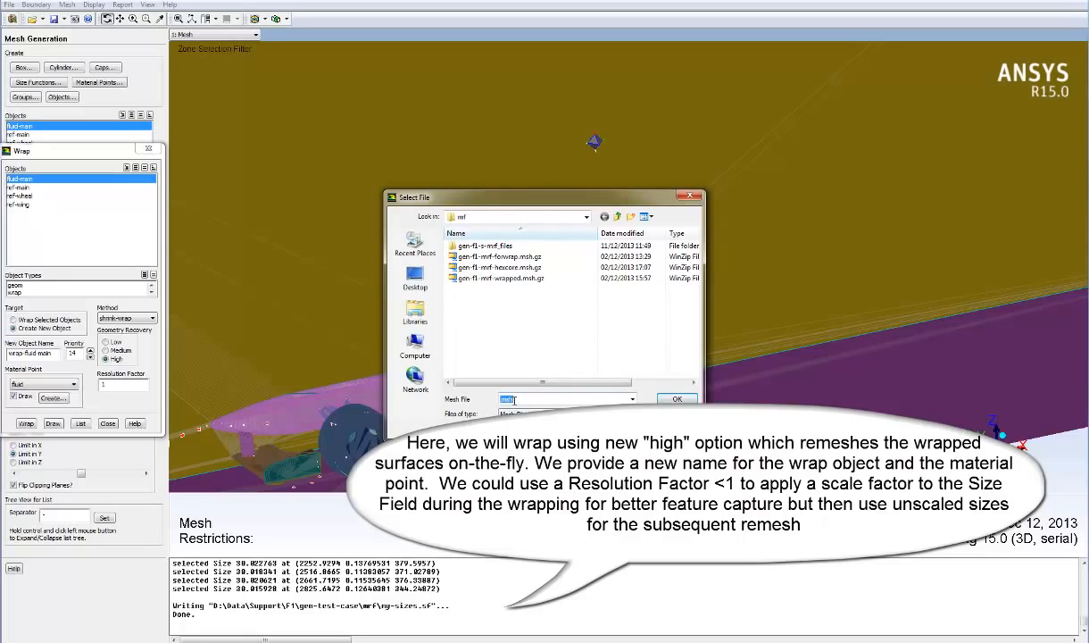
- Save the mesh as wrap-setup.msh.gz and shrink-wrap fluid-main into a new object with high geometry recovery and resolution factor 1
type("wrap-setup.msh.gz")
key("Return")
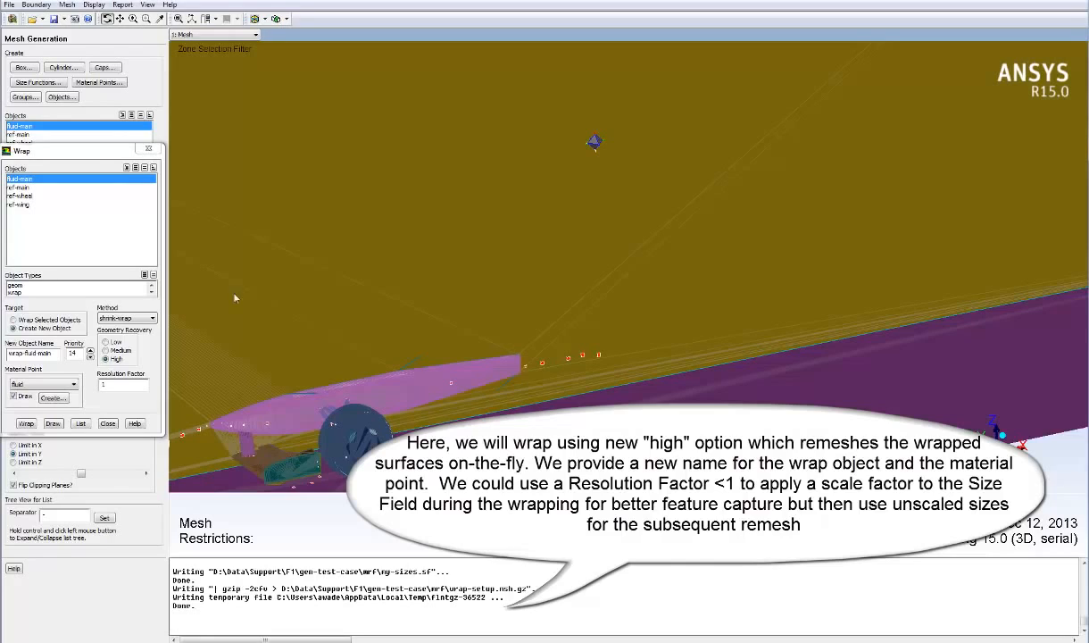
left_click(26, 425)
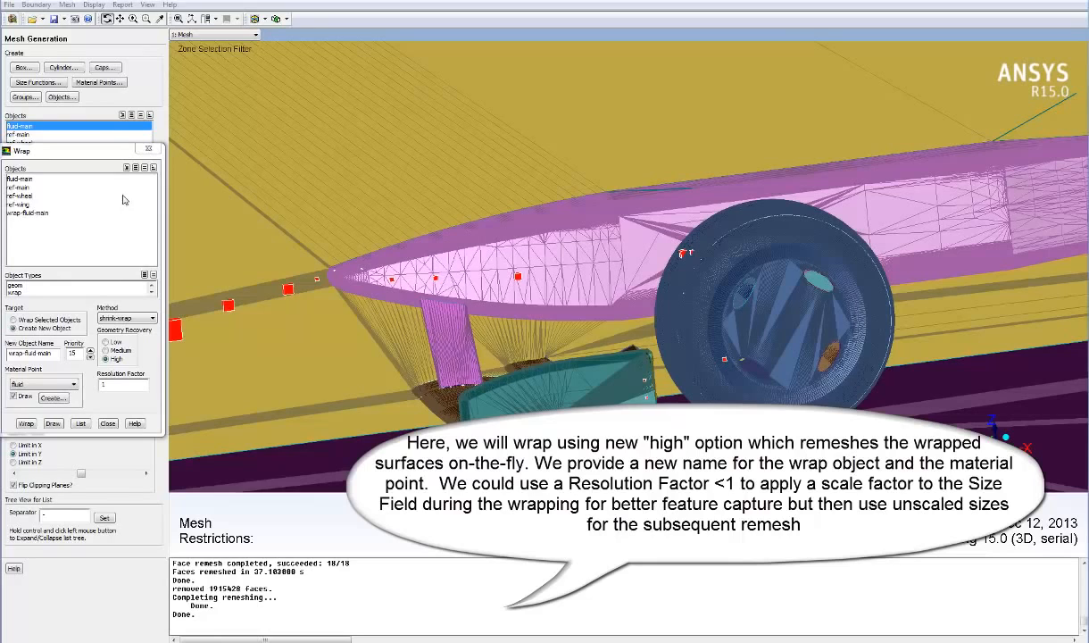
left_click(148, 148)
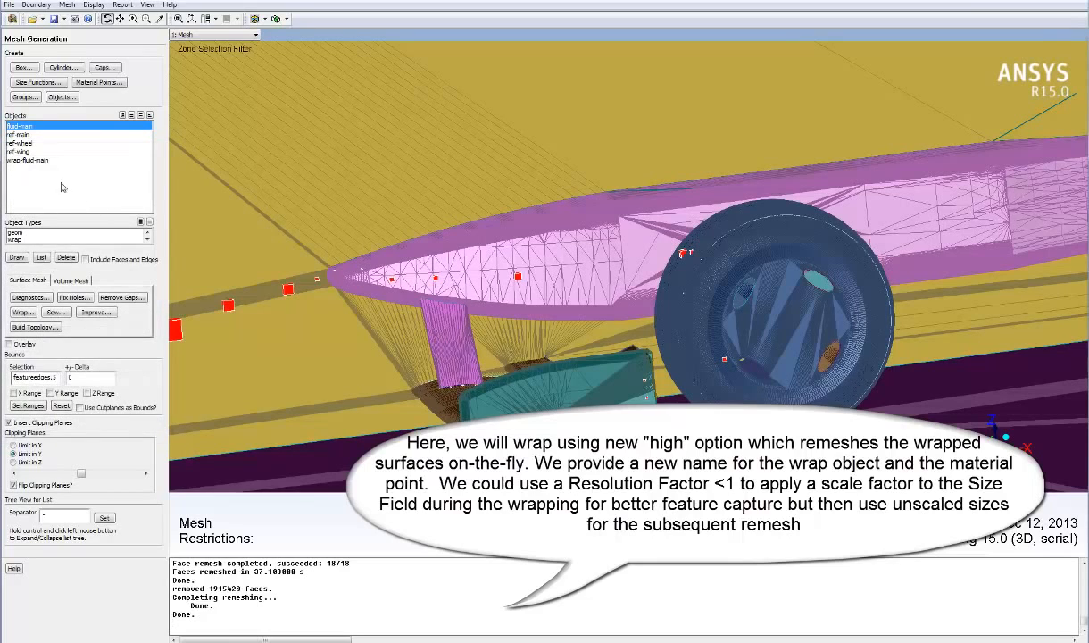
- Display only the wrap-fluid-main object and inspect its surface mesh around the nose, front wing and wheel
left_click(44, 125)
left_click(40, 160)
left_click(17, 257)
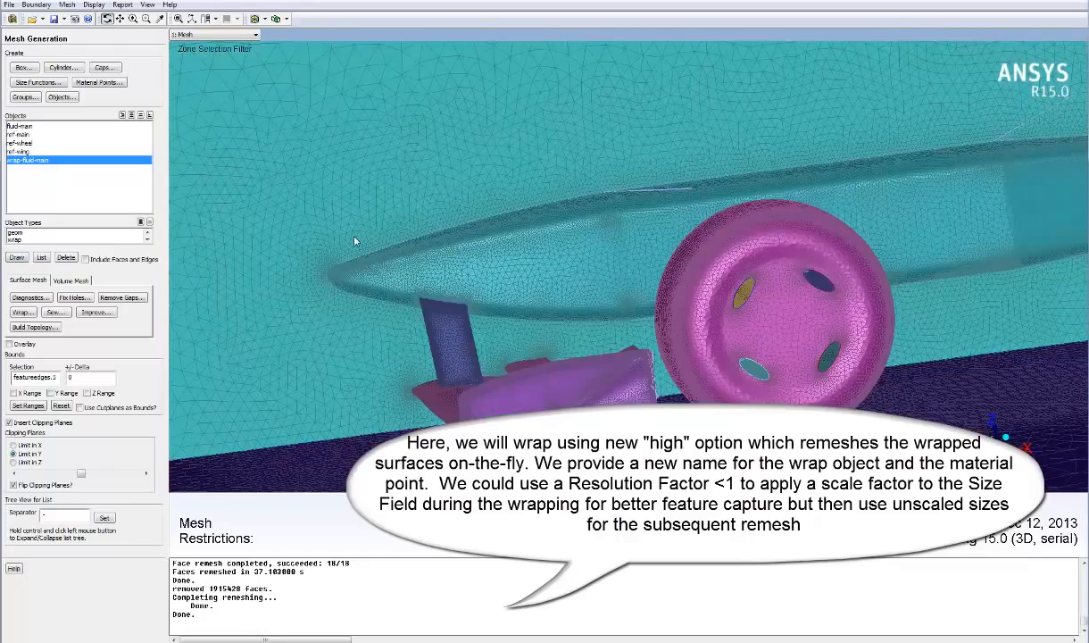
left_click_drag(415, 255, 591, 353)
middle_click_drag(555, 274, 733, 408)
mouse_move(843, 408)
middle_mouse_down()
mouse_move(644, 236)
mouse_move(599, 242)
middle_mouse_up()
mouse_move(599, 241)
left_mouse_down()
mouse_move(669, 265)
mouse_move(661, 209)
mouse_move(581, 199)
mouse_move(580, 180)
mouse_move(623, 221)
mouse_move(572, 253)
mouse_move(591, 214)
mouse_move(591, 168)
mouse_move(556, 146)
left_mouse_up()
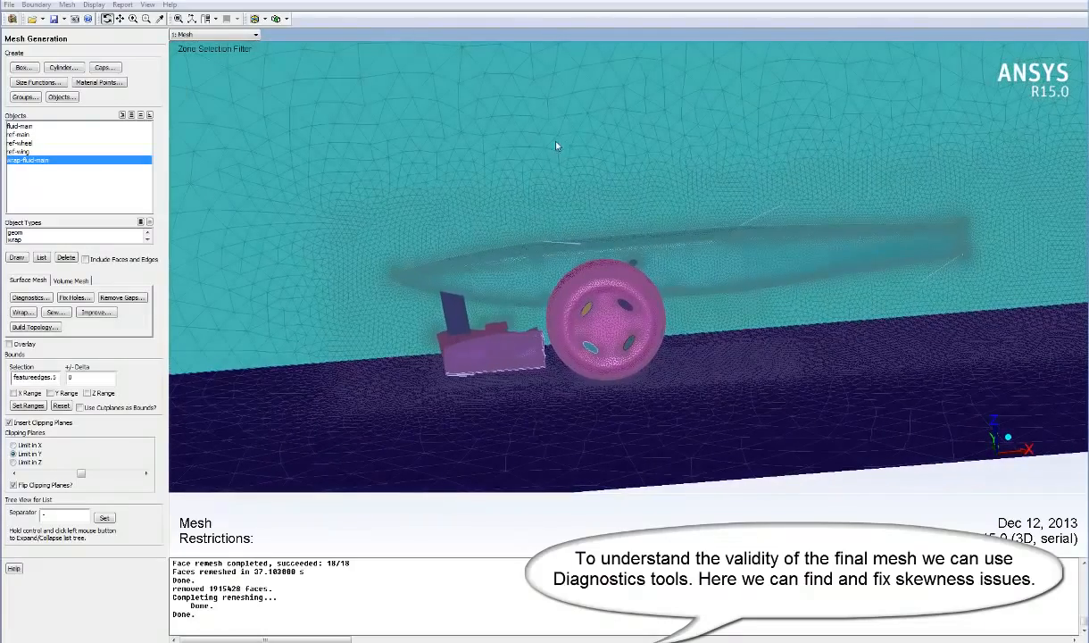
- Mark the faces of wrap-fluid-main with skewness above 0.7 and list the object's diagnostic summary
left_click(37, 297)
left_click(47, 229)
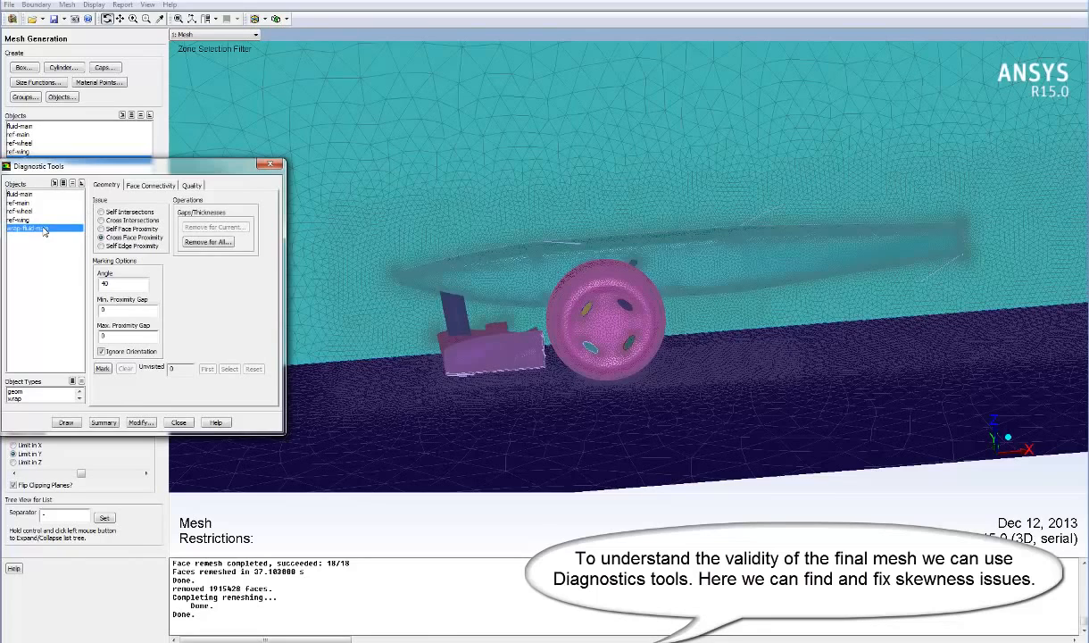
left_click(191, 185)
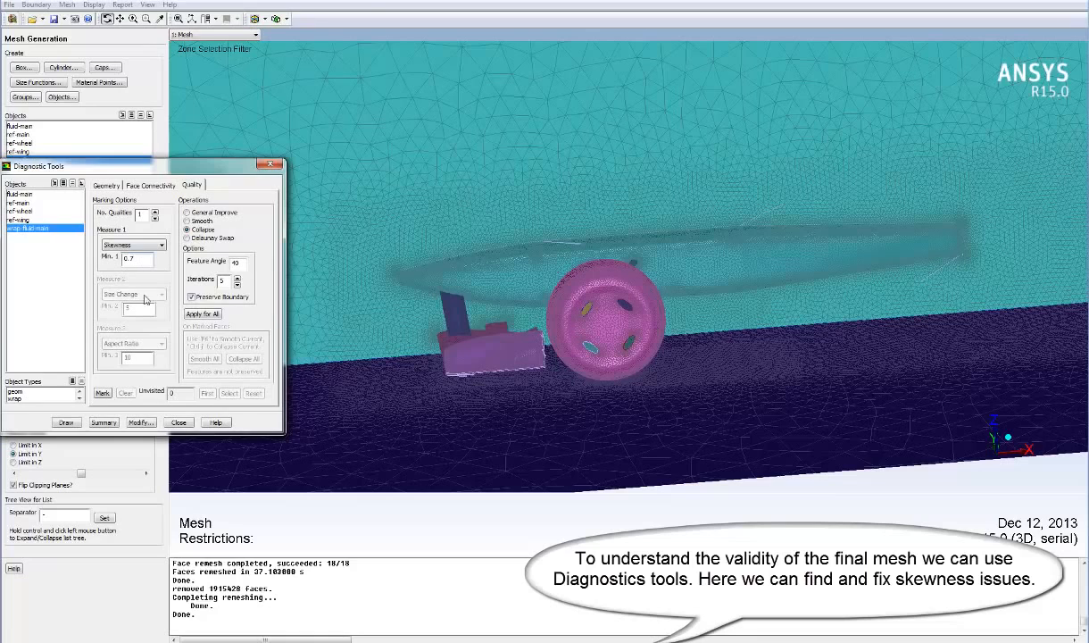
left_click(103, 393)
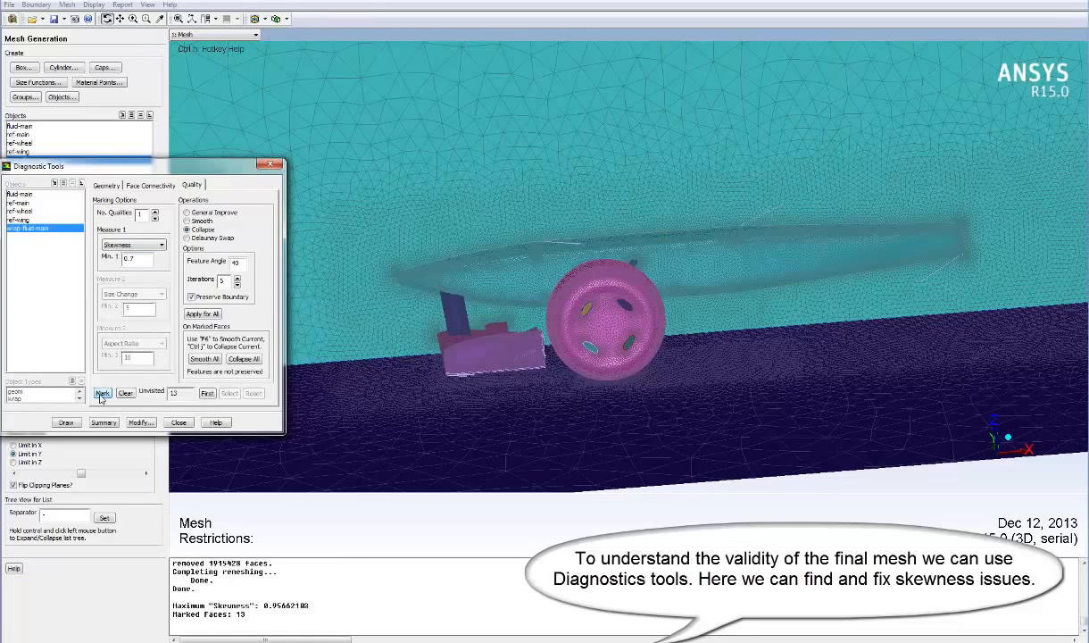
left_click(136, 422)
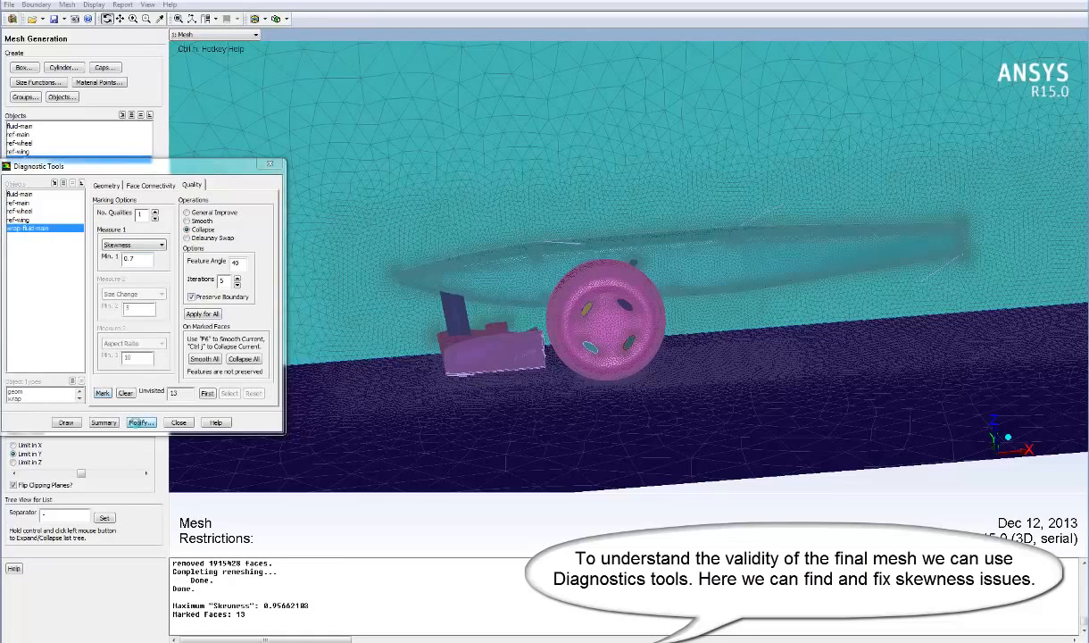
left_click(139, 386)
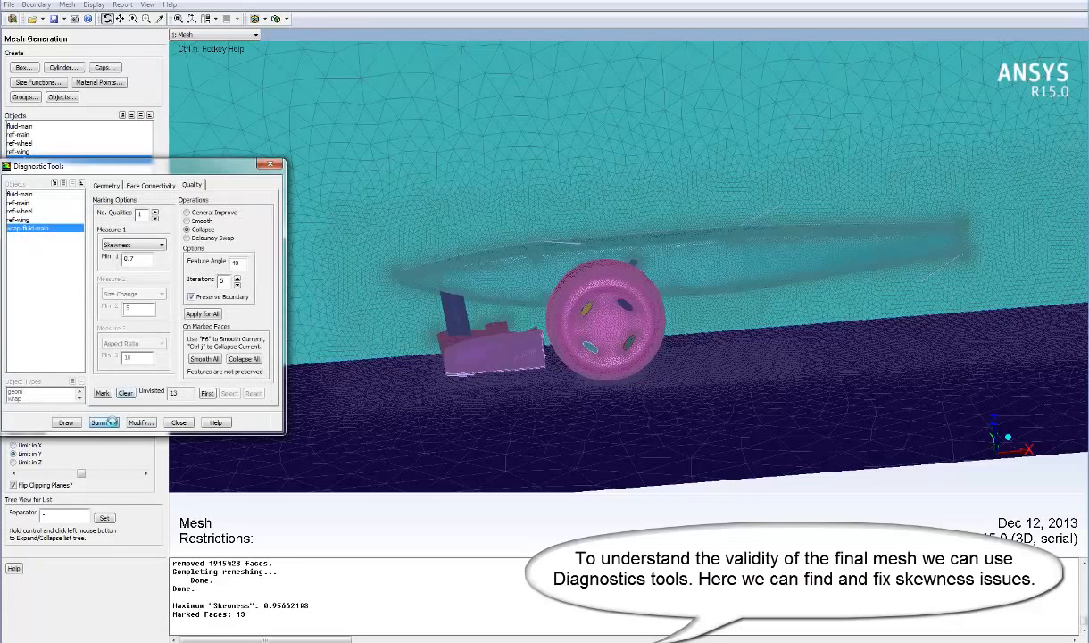
left_click(110, 423)
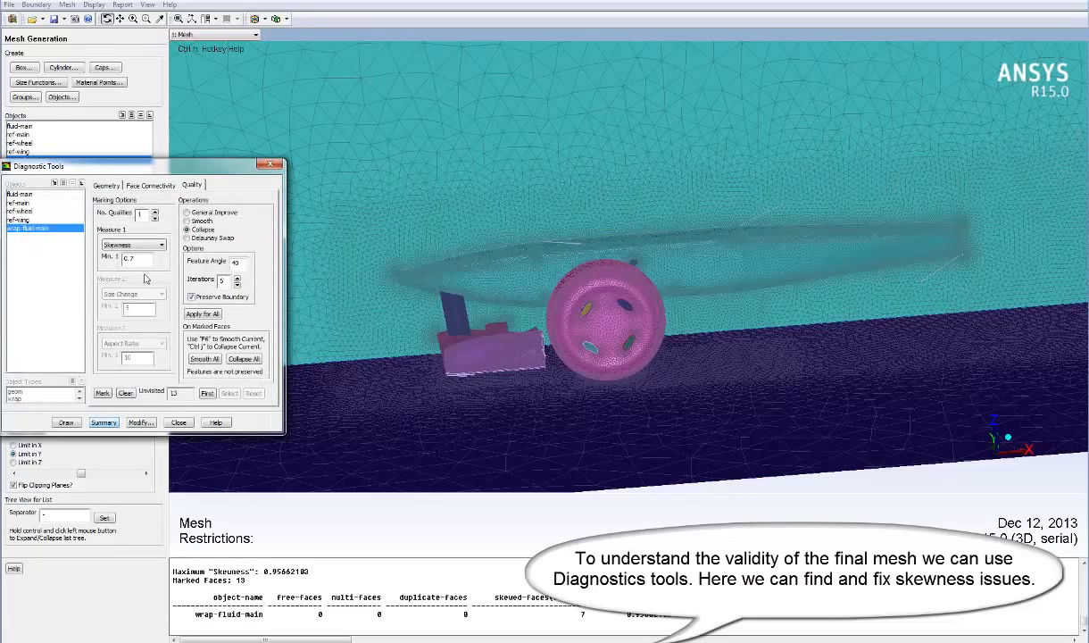
- Apply General Improve to all of wrap-fluid-main for skewness above 0.7, with feature angle 30, 5 iterations and the boundary preserved
left_click(211, 211)
left_click(204, 315)
left_click(205, 314)
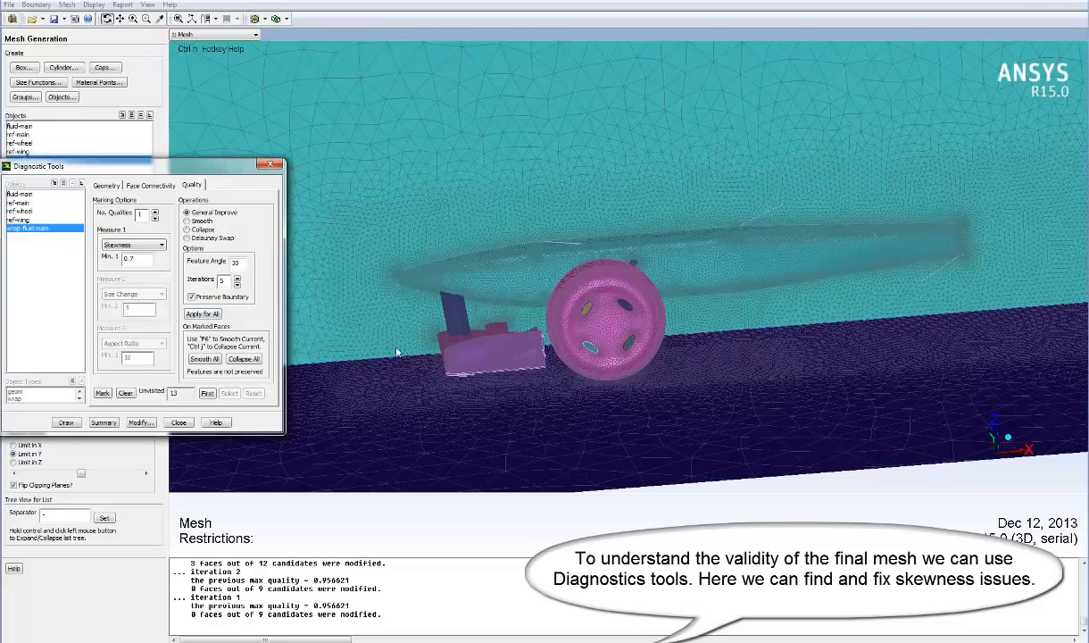
- Examine the wrapped surface mesh close up at the suspension arms and the front wing strut
left_click_drag(397, 352, 457, 339)
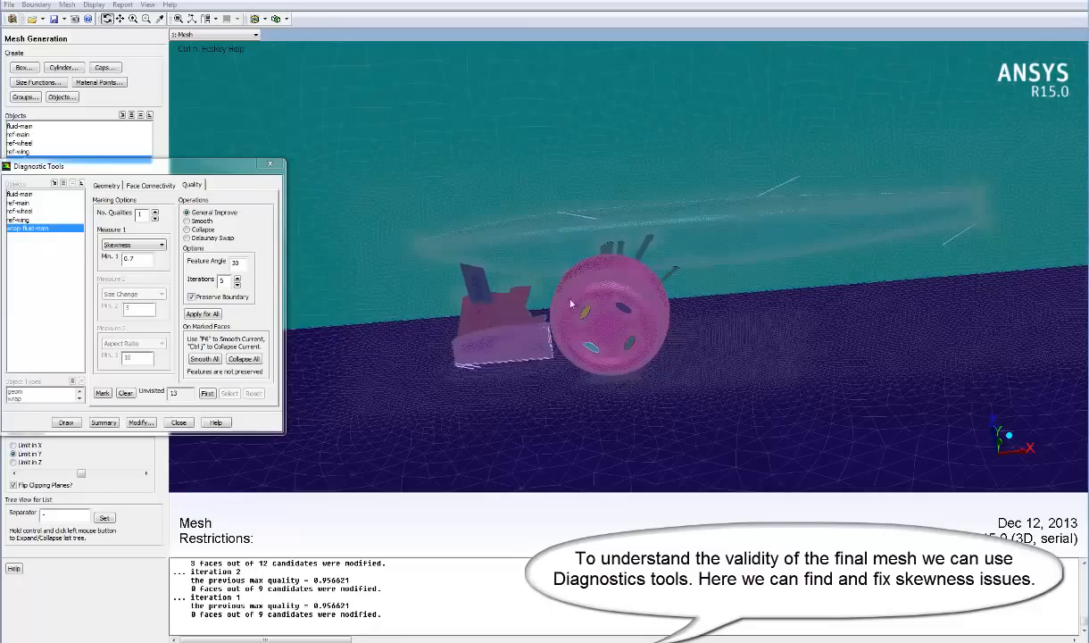
left_click_drag(571, 304, 774, 287)
middle_click_drag(515, 223, 603, 276)
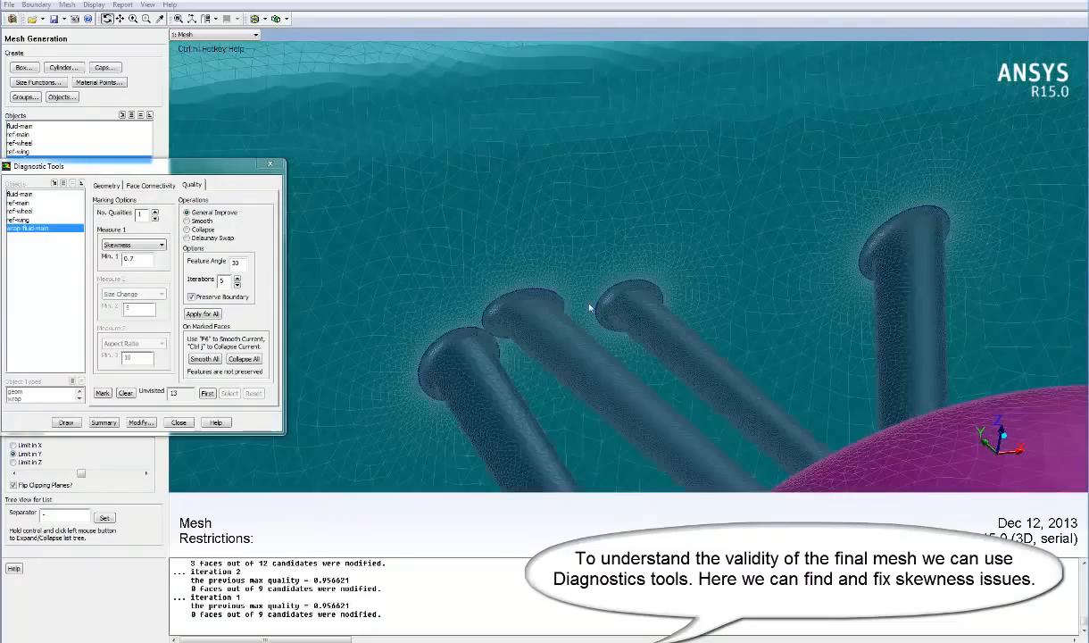
left_click_drag(589, 308, 649, 289)
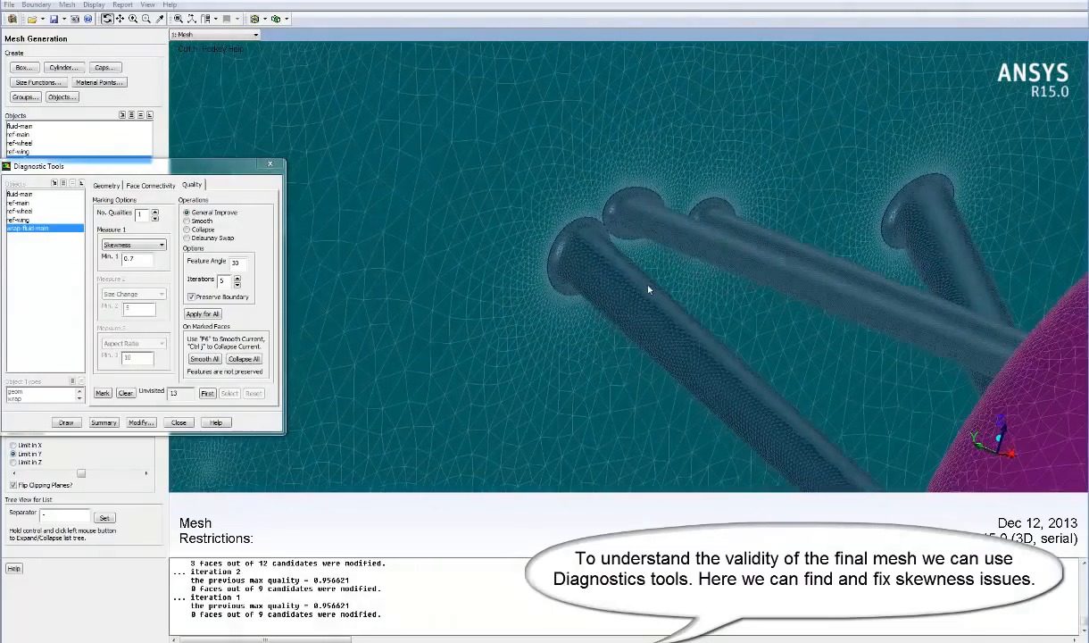
middle_click_drag(717, 434, 616, 320)
mouse_move(616, 321)
left_mouse_down()
mouse_move(667, 326)
mouse_move(605, 339)
left_mouse_up()
middle_click(316, 256)
middle_click_drag(601, 242, 628, 287)
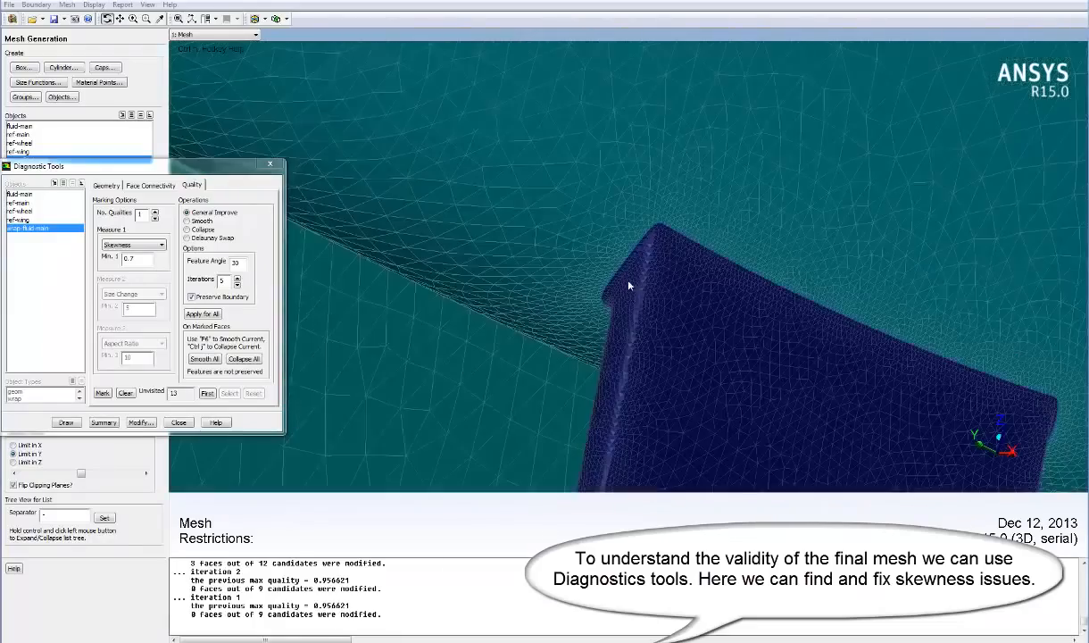
mouse_move(628, 285)
left_mouse_down()
mouse_move(712, 294)
mouse_move(601, 285)
mouse_move(646, 294)
left_mouse_up()
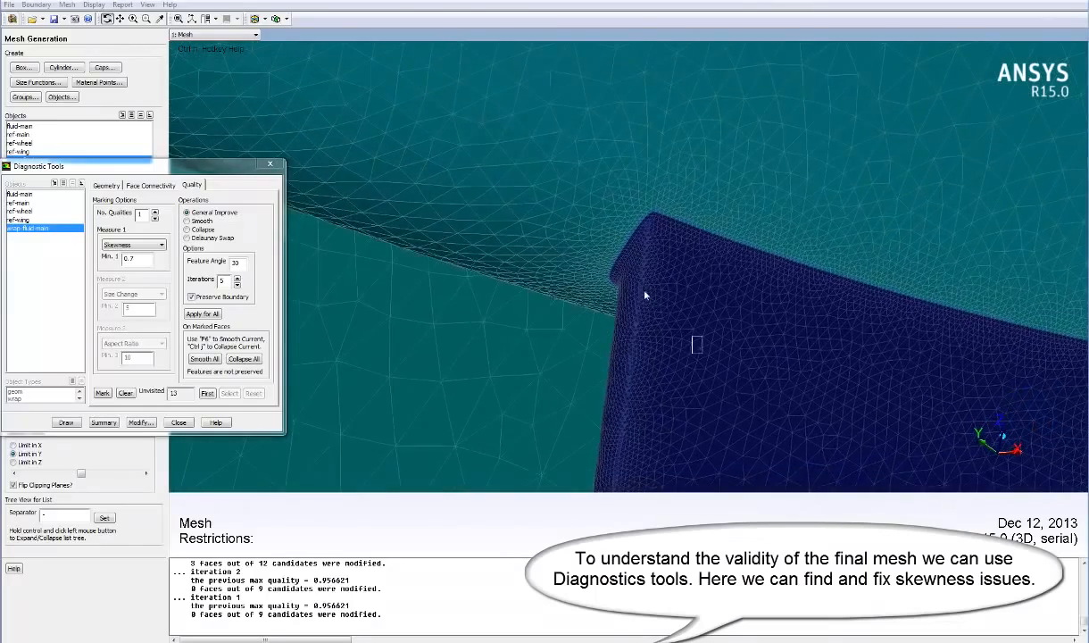
middle_click_drag(645, 295, 621, 266)
middle_click_drag(733, 364, 614, 249)
middle_click_drag(717, 341, 635, 251)
- Clear the size probe, switch to zone selection and hide the wind tunnel's two end zones and its top zone
right_click(503, 204)
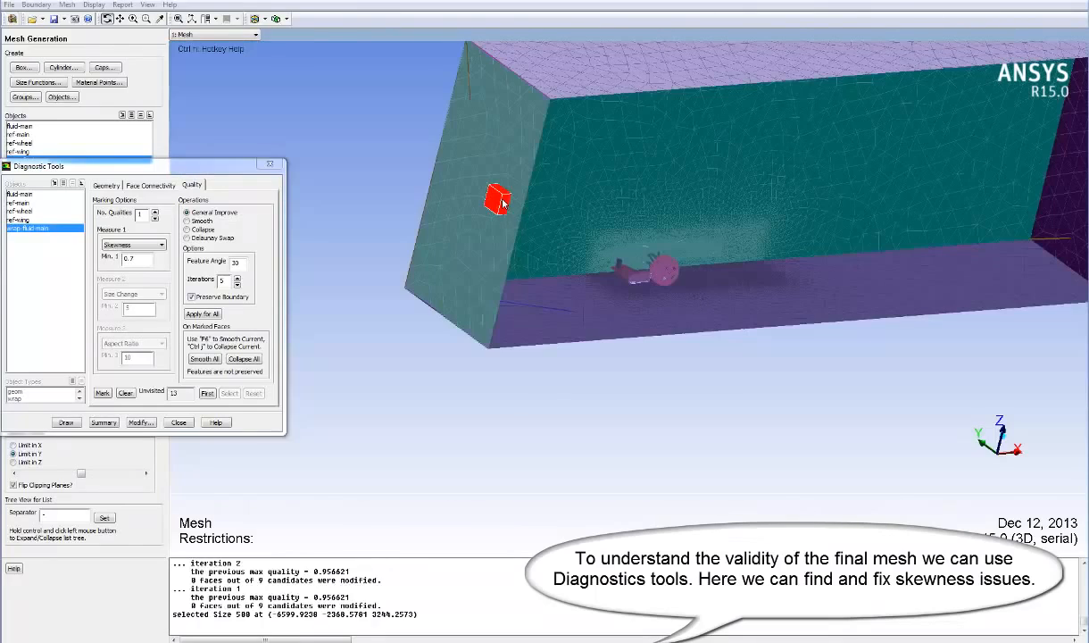
key("F2")
key("ctrl+z")
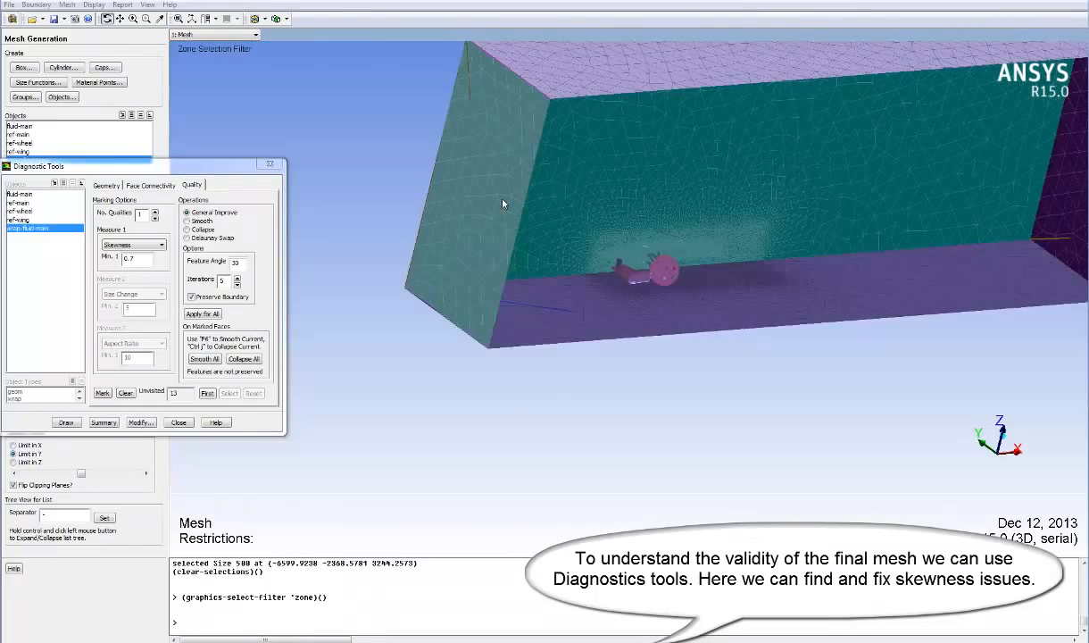
right_click(477, 185)
right_click(619, 88)
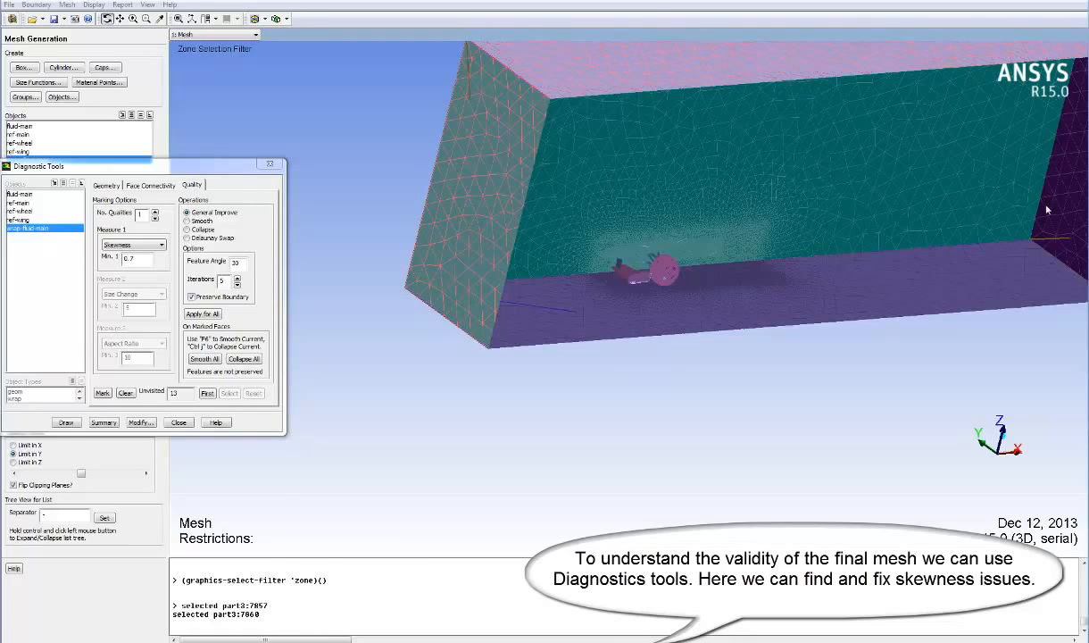
right_click(1068, 231)
key("ctrl+h")
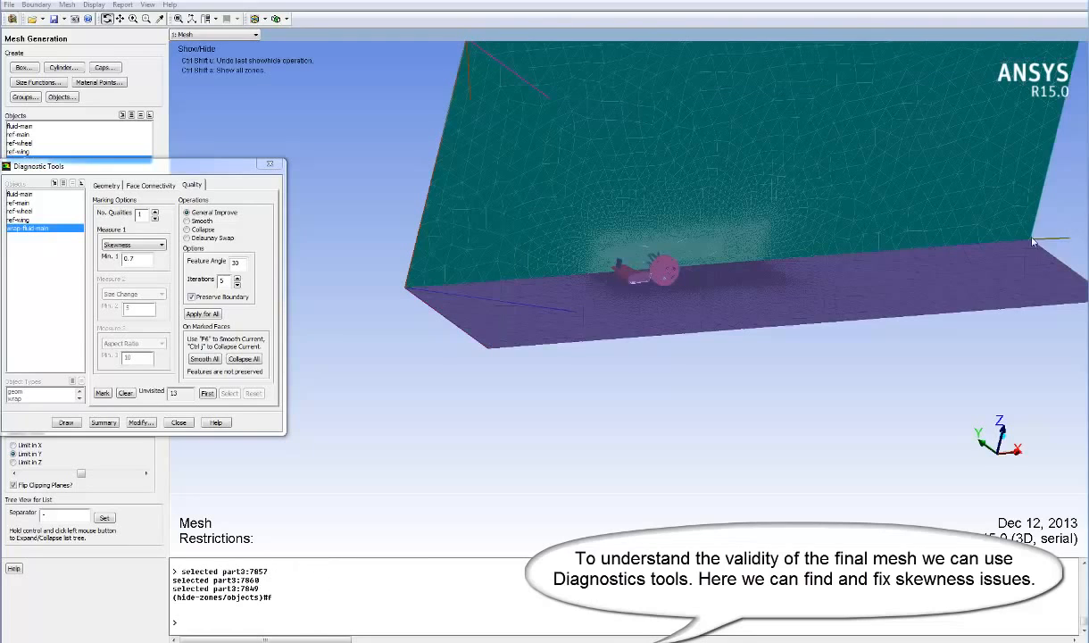
- Examine the wrapped mesh around the front wheel, its contact with the ground, and the front wing
middle_click_drag(582, 214, 756, 295)
left_click_drag(756, 295, 706, 458)
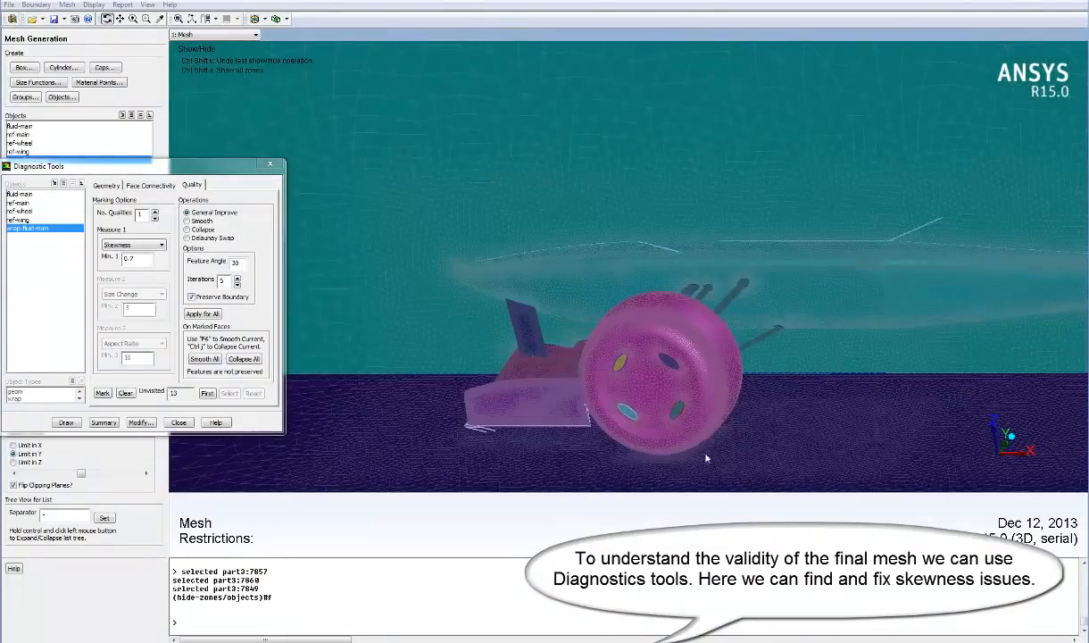
middle_click_drag(661, 469, 688, 471)
left_click_drag(558, 284, 691, 229)
middle_click_drag(532, 200, 669, 310)
middle_click_drag(735, 335, 608, 227)
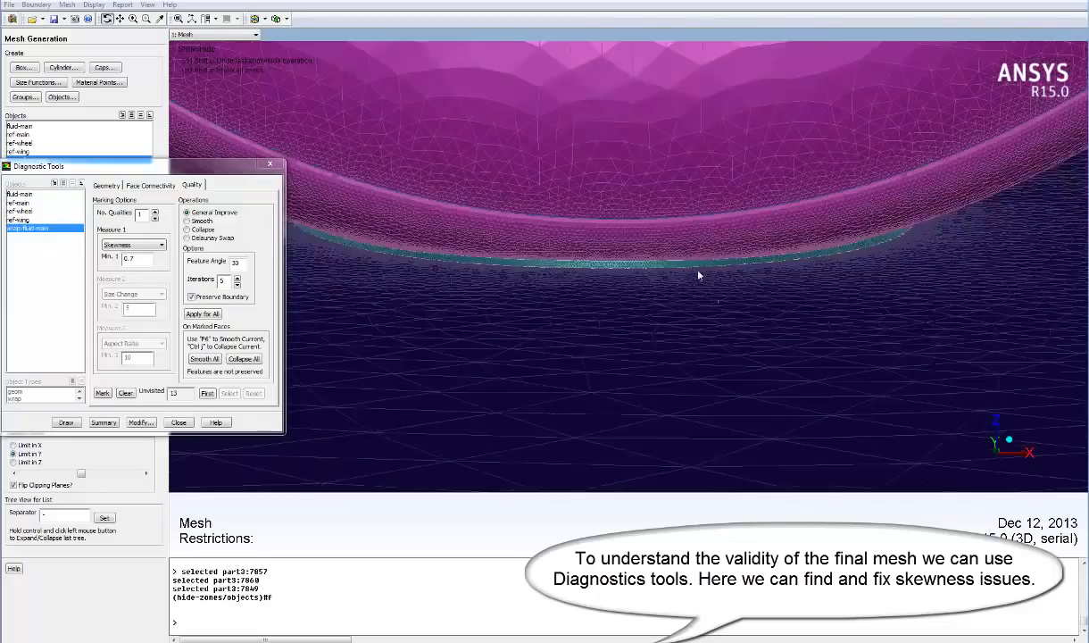
middle_click_drag(700, 270, 504, 147)
middle_click_drag(685, 279, 475, 113)
left_click_drag(486, 128, 554, 252)
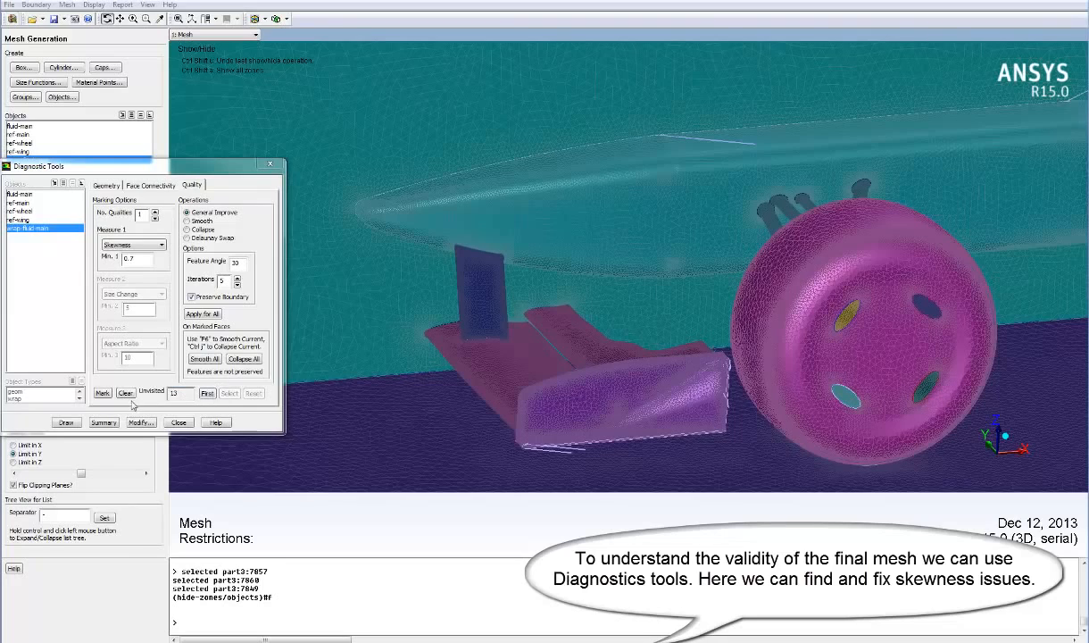
- Mark the faces with skewness above 0.7 again and display the first marked group
left_click(210, 394)
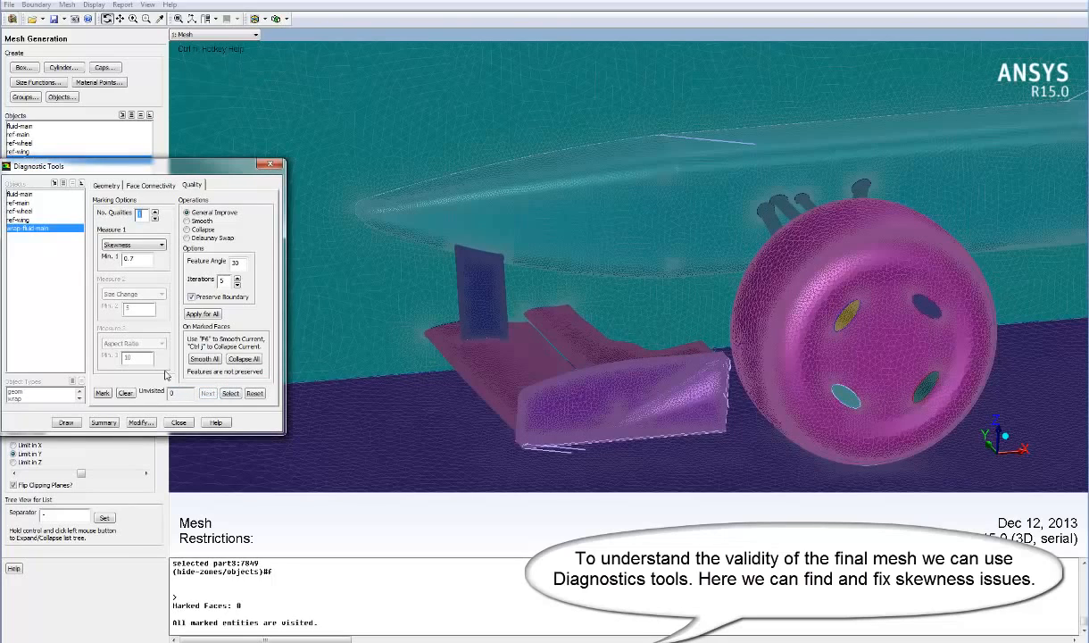
left_click(103, 394)
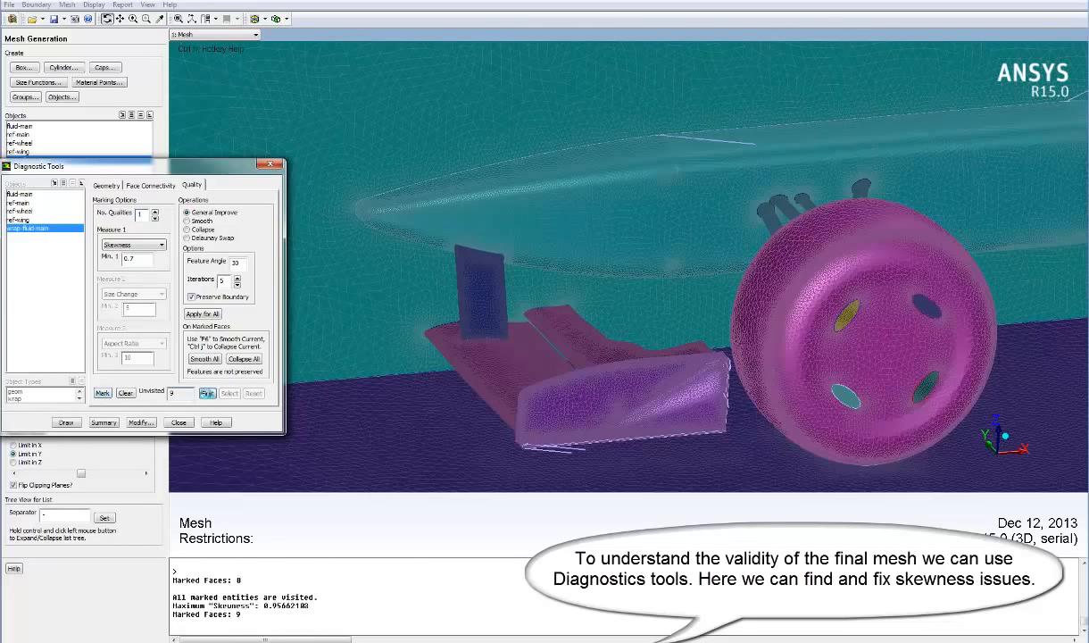
left_click(206, 394)
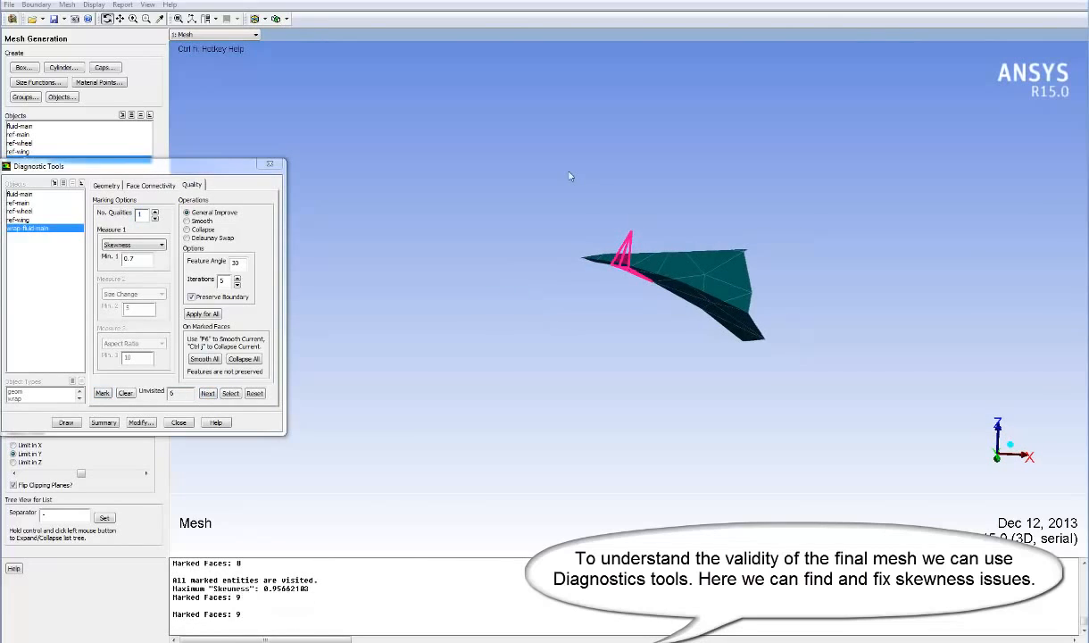
- Enlarge the displayed region around the marked skewed faces and fit the surrounding mesh to the view
key("Up")
key("Up")
key("Up")
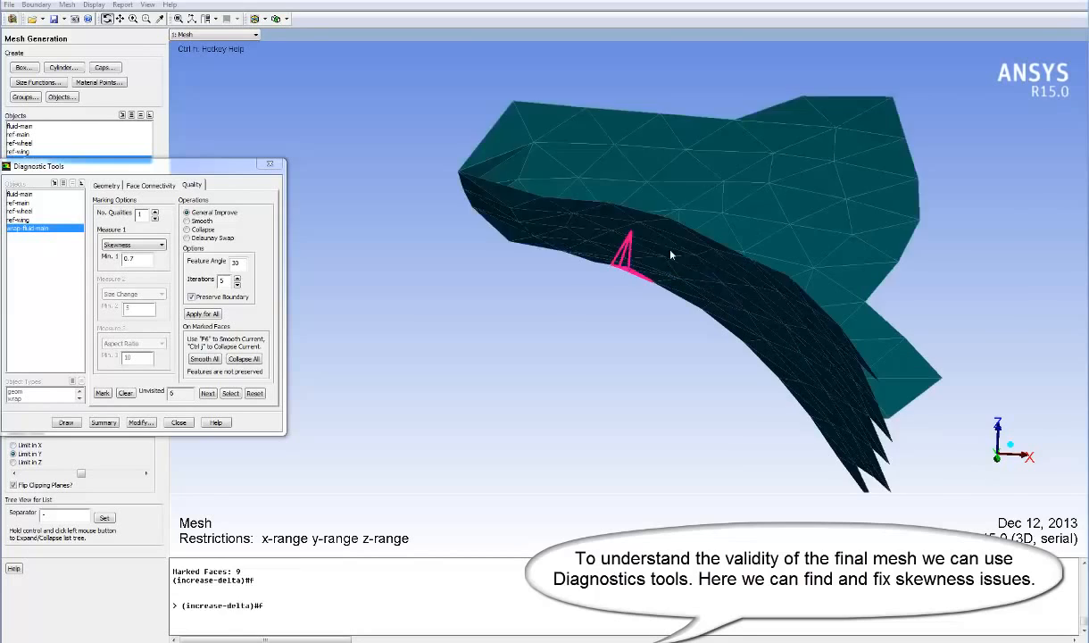
key("Up")
left_click_drag(777, 258, 677, 265)
key("ctrl+a")
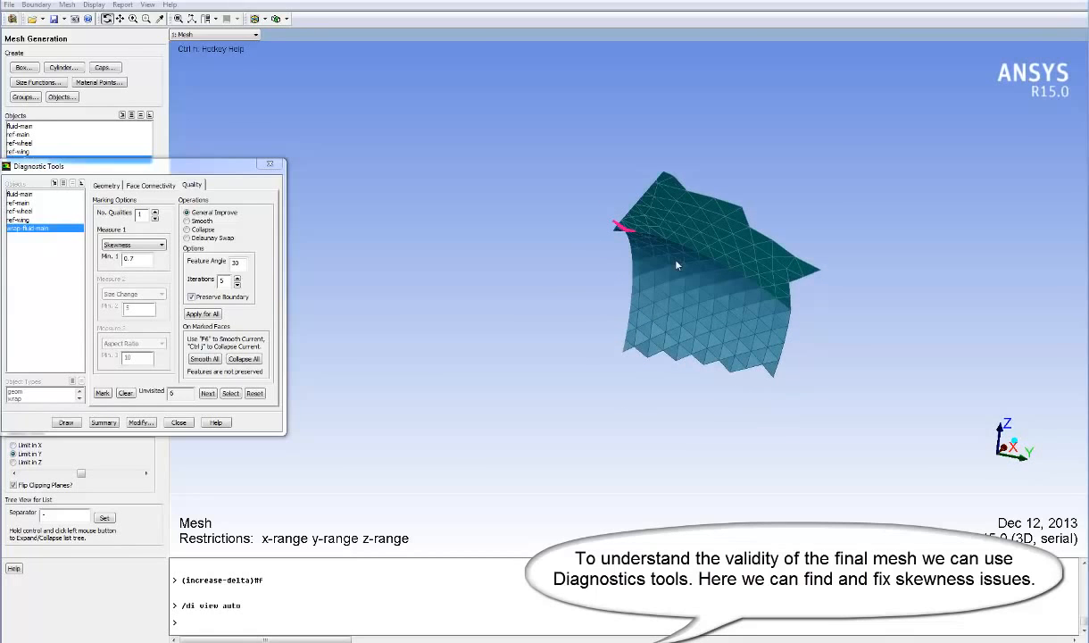
- Turn off the clipping plane flip and enlarge the displayed region further to examine the mesh beside the marked faces
left_click(39, 487)
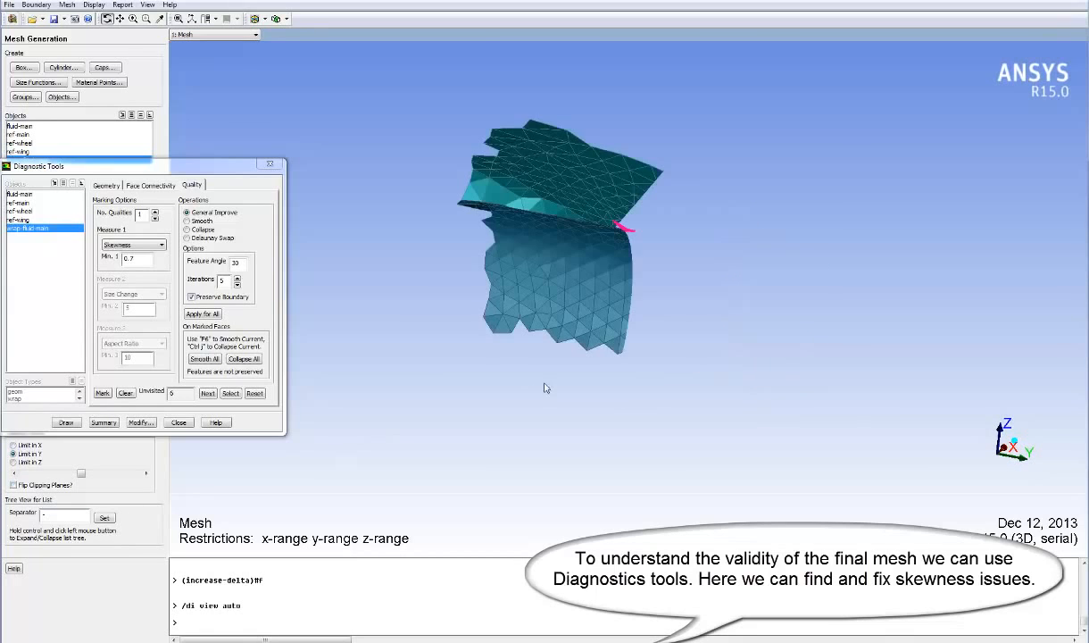
left_click_drag(546, 388, 602, 309)
key("ctrl+Up")
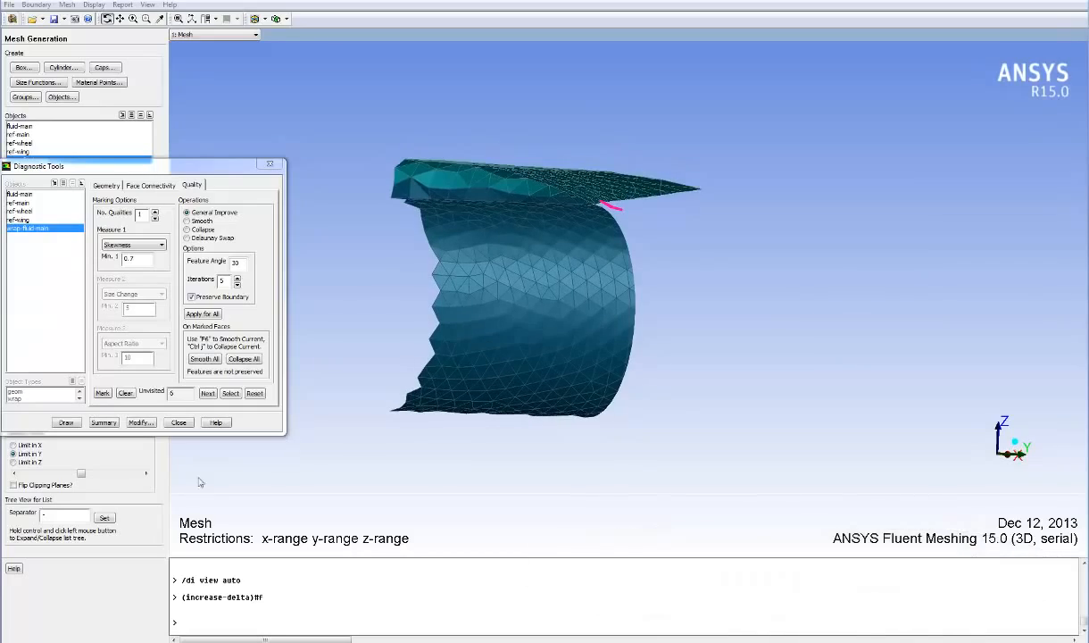
left_click_drag(107, 166, 125, 135)
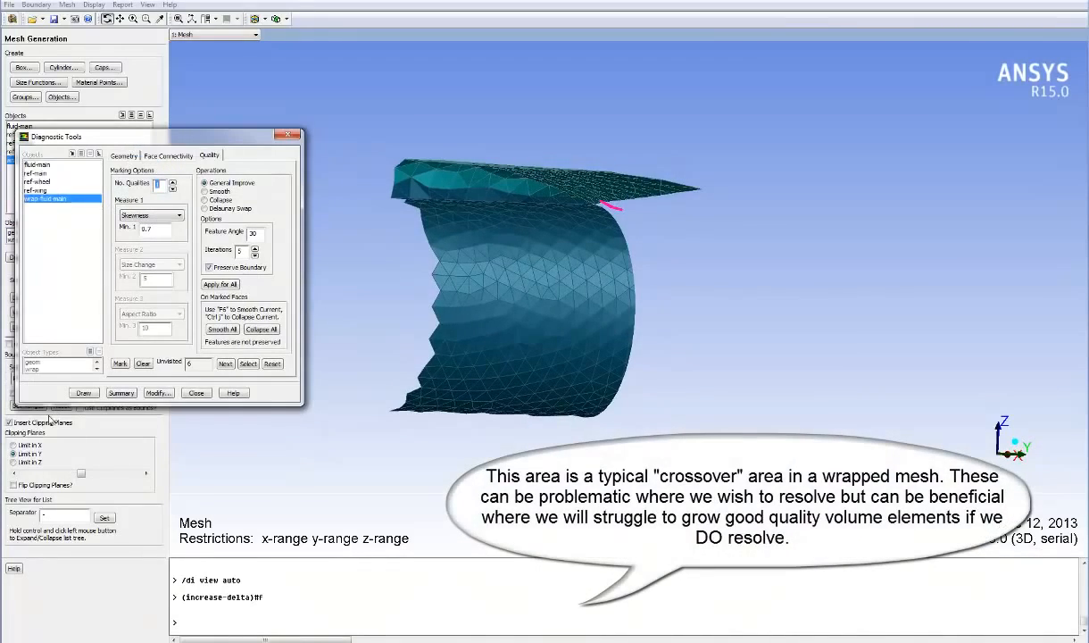
- Turn off the clipping planes and enlarge the displayed region to examine the crossover area around the marked skewed faces
left_click(50, 423)
mouse_move(564, 279)
left_mouse_down()
mouse_move(632, 262)
mouse_move(554, 232)
mouse_move(579, 282)
left_mouse_up()
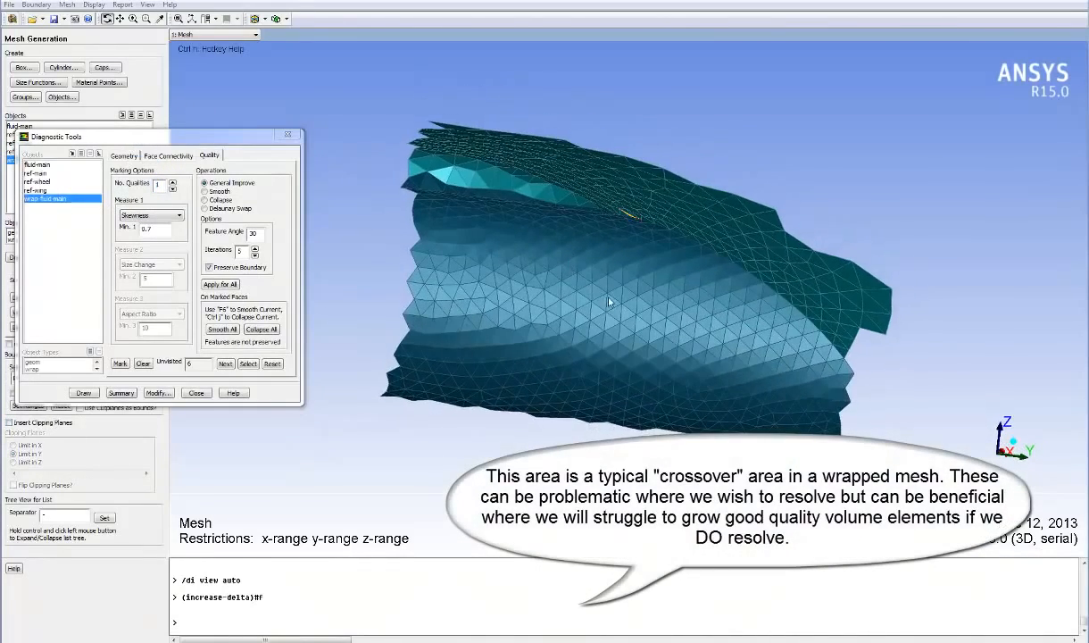
key("ctrl+Up")
key("ctrl+Up")
left_click_drag(666, 344, 690, 364)
middle_click_drag(690, 364, 576, 261)
left_click_drag(562, 254, 819, 260)
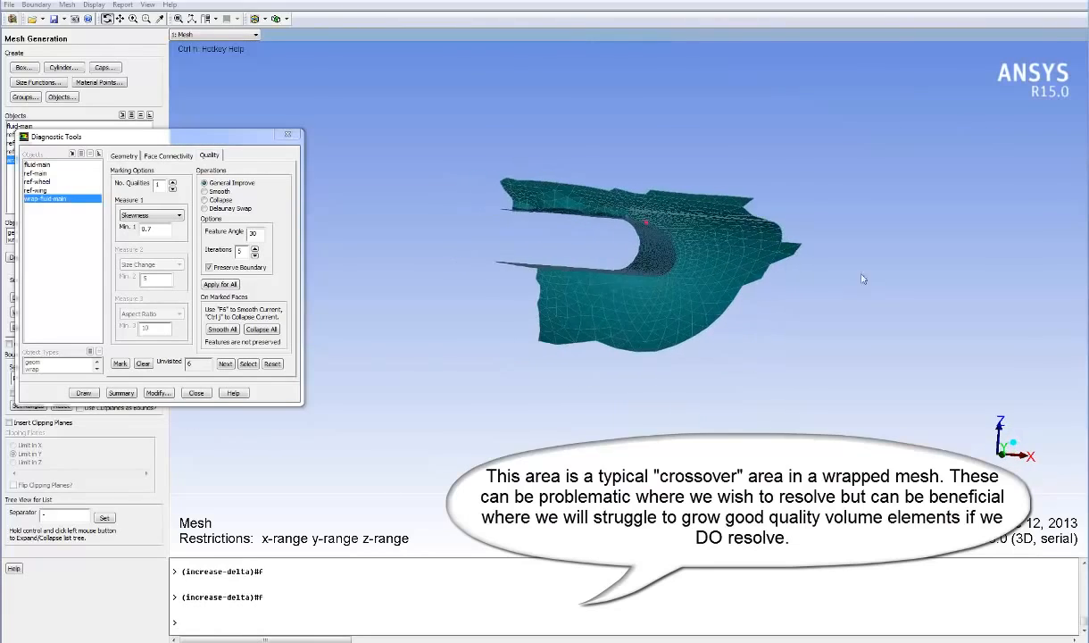
left_click_drag(475, 205, 499, 245)
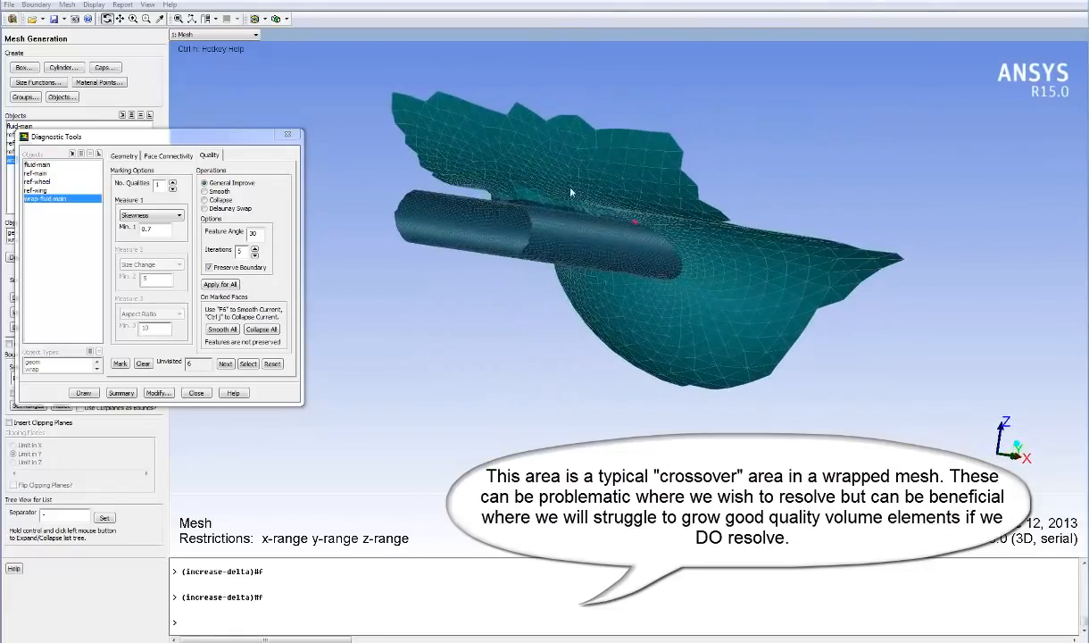
middle_click_drag(544, 180, 609, 237)
left_click_drag(690, 251, 572, 298)
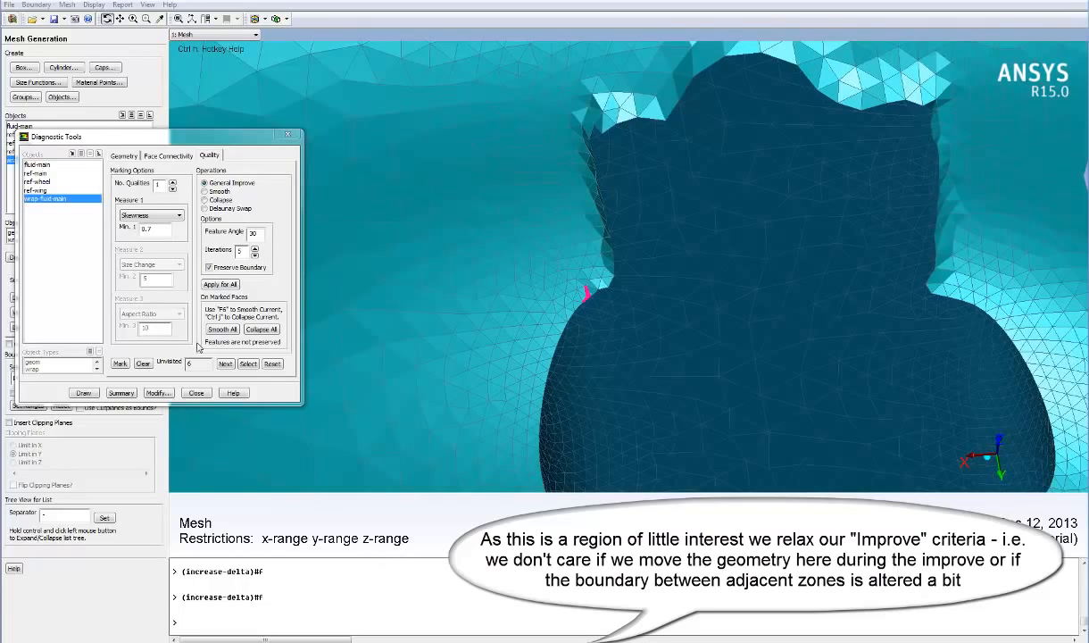
- Apply General Improve to all faces above 0.7 skewness with feature angle 90 and Preserve Boundary off, and redraw the region
left_click_drag(258, 235, 236, 239)
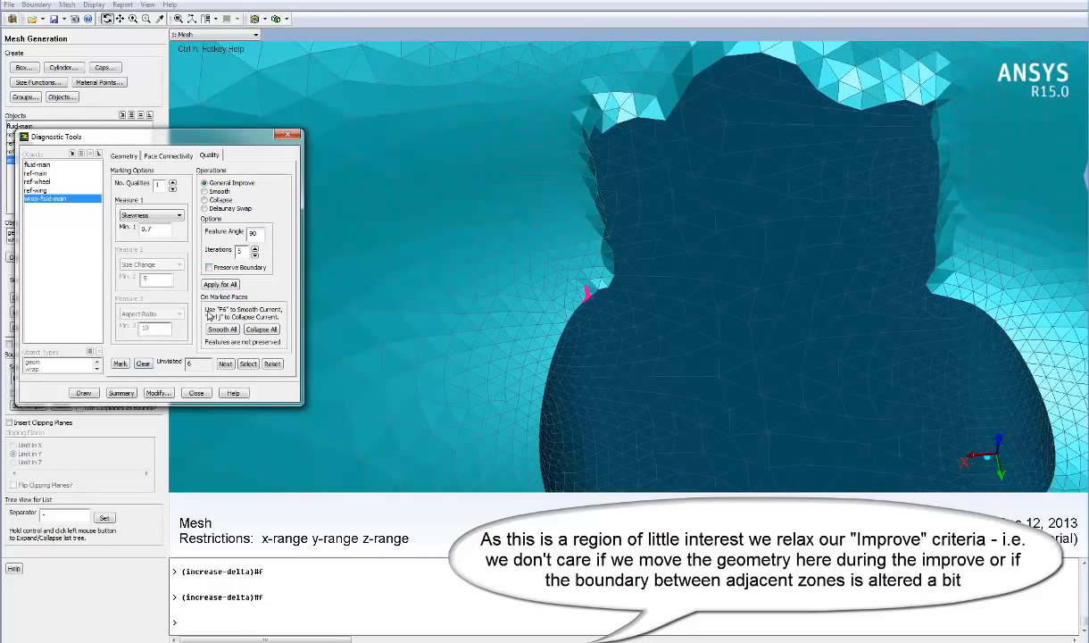
left_click(221, 285)
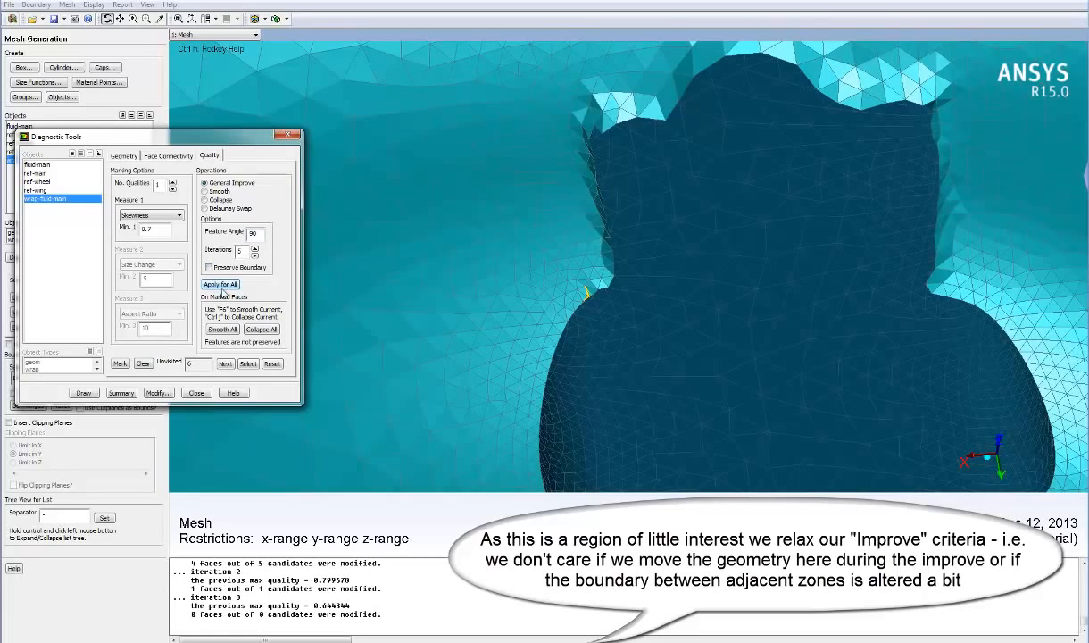
left_click(84, 393)
middle_click_drag(449, 227, 562, 317)
middle_click_drag(662, 300, 584, 234)
middle_click_drag(632, 330, 551, 250)
left_click_drag(589, 259, 739, 298)
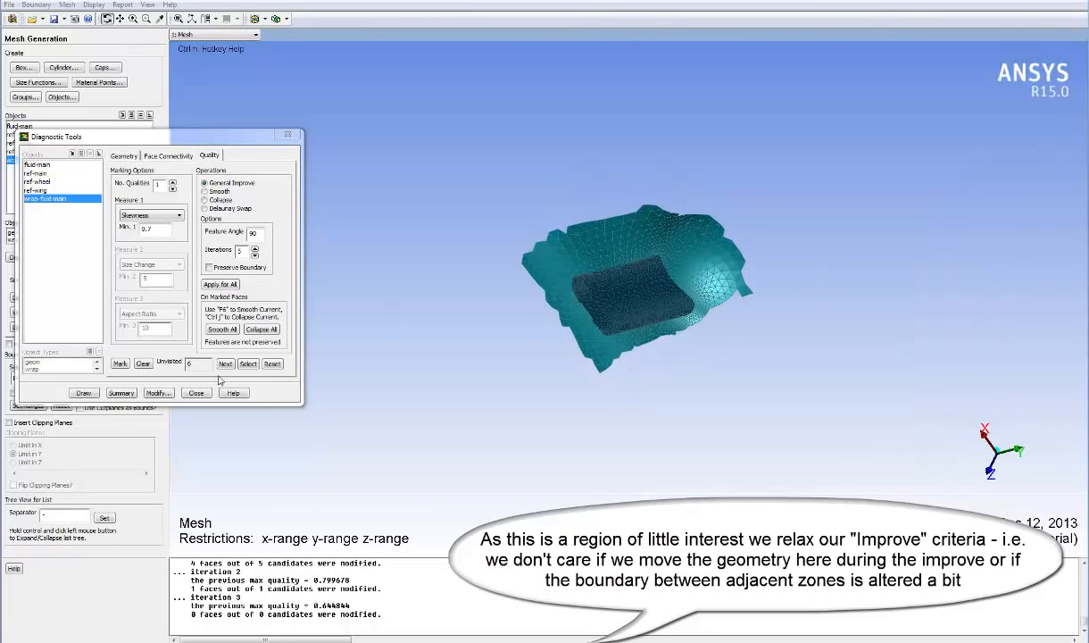
- Close the diagnostic tools, reset the display bounds, and draw the complete wrap-fluid-main object fitted to the view
left_click(287, 134)
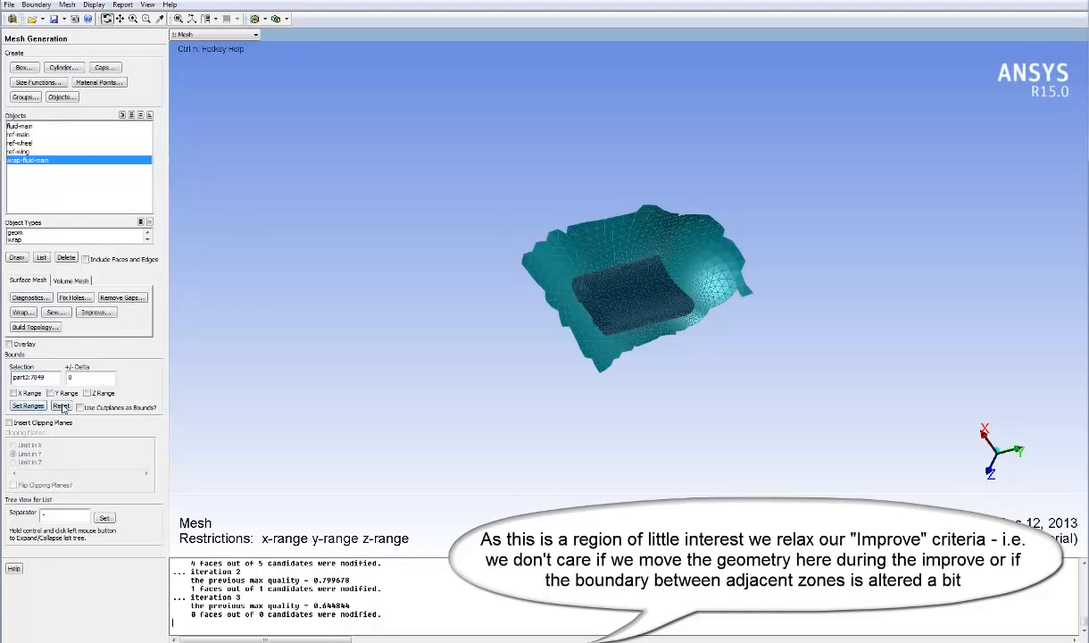
left_click(17, 257)
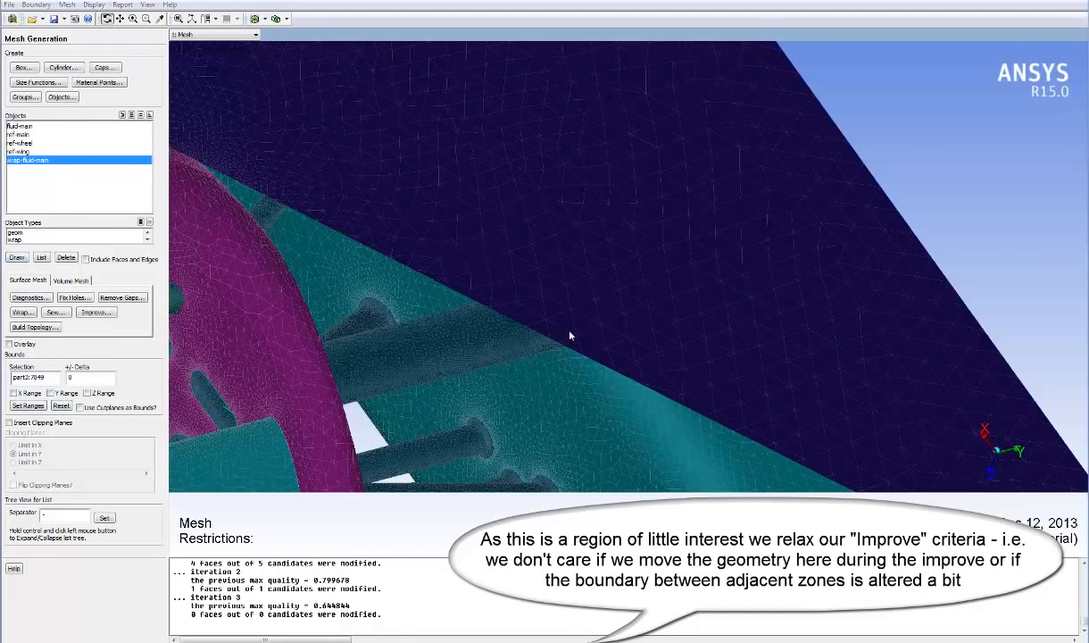
left_click_drag(572, 333, 322, 273)
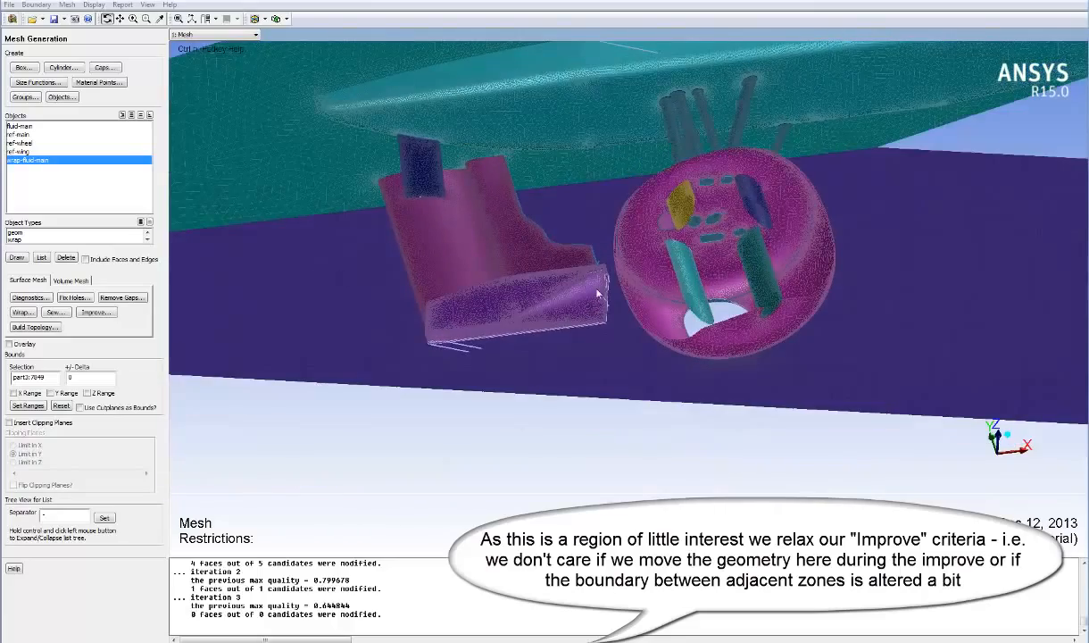
key("ctrl+a")
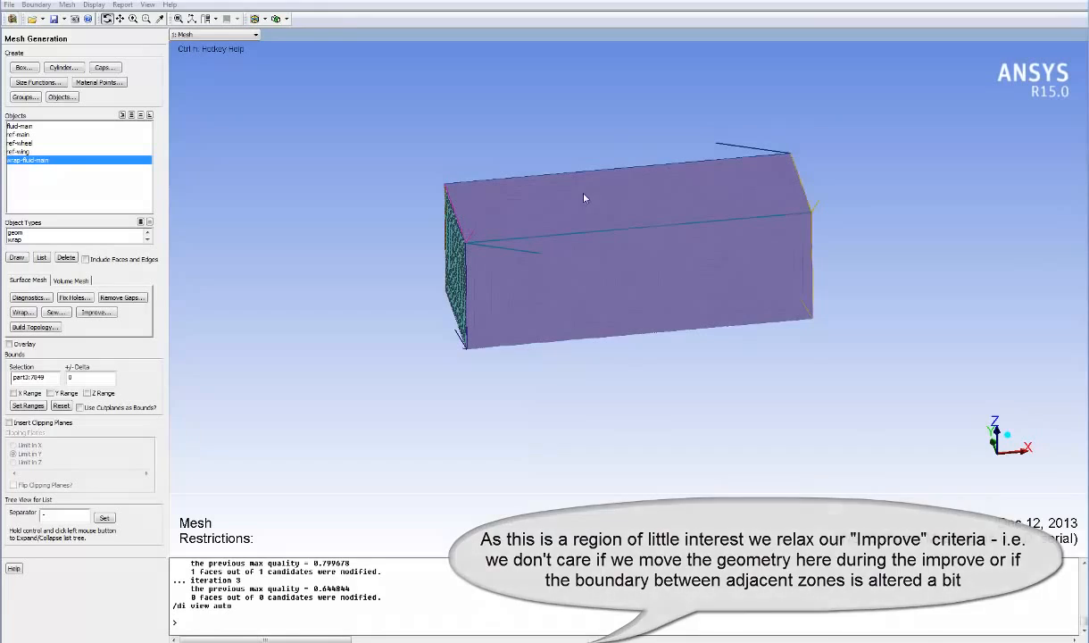
- Hide the zone forming the domain's top and near side, plus the two end boundary zones, to reveal the car inside
key("ctrl+z")
right_click(574, 219)
right_click(600, 287)
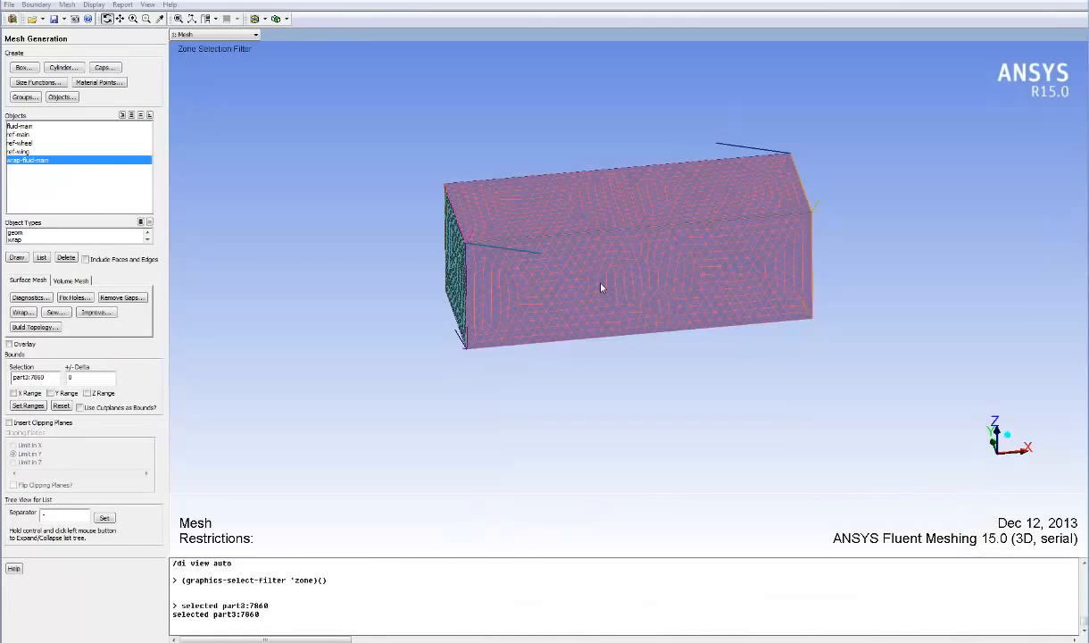
key("ctrl+shift+h")
right_click(457, 259)
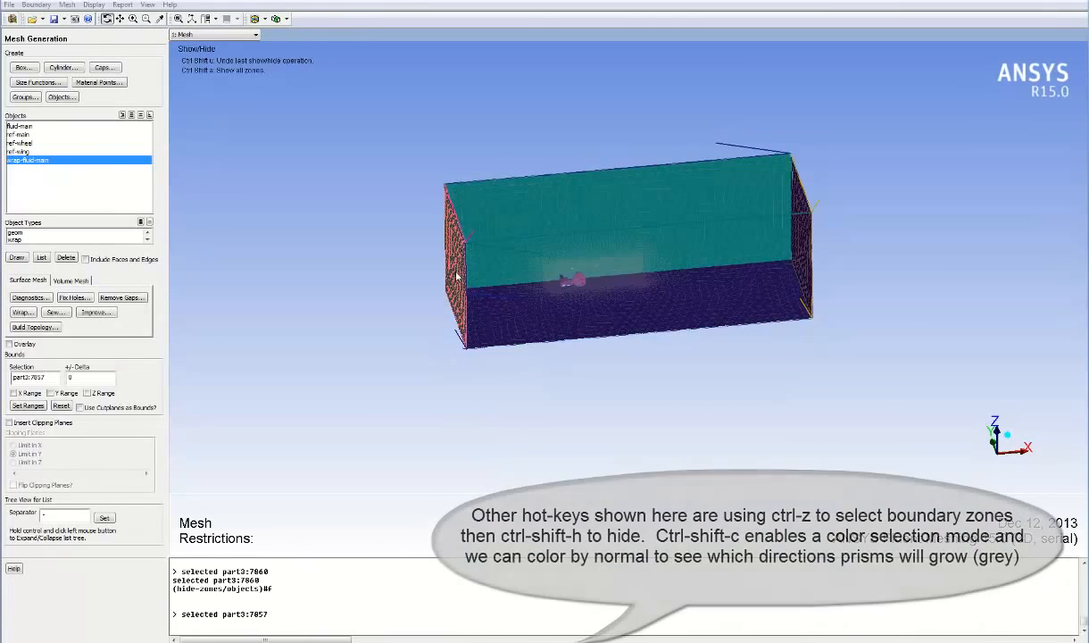
right_click(801, 259)
key("ctrl+shift+h")
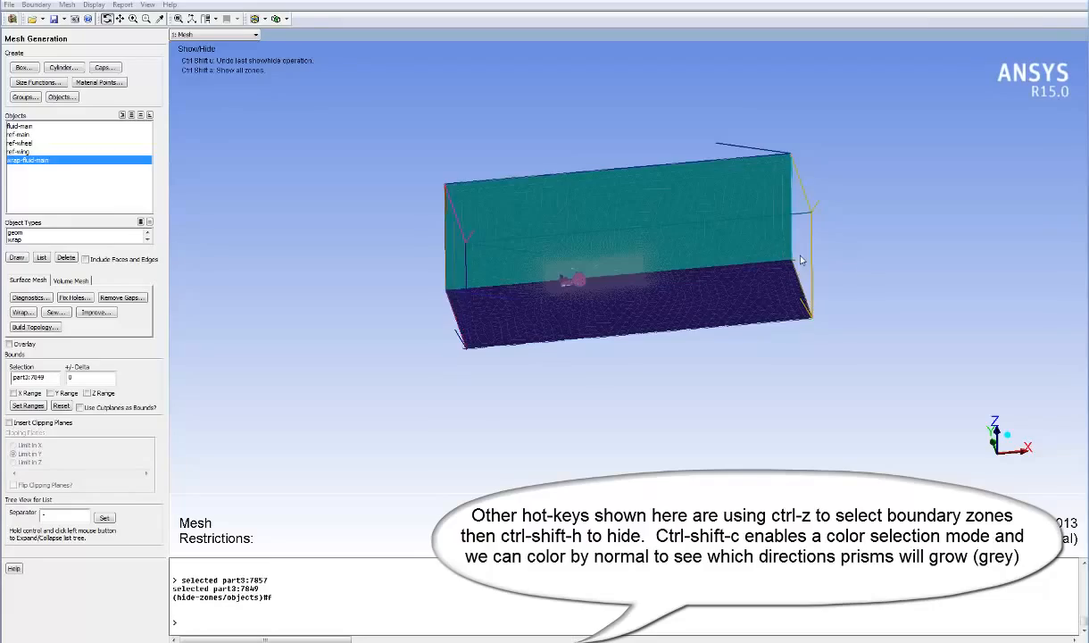
- Color the displayed mesh around the car, wheel and front wing by normals to check the prism growth direction
middle_click_drag(528, 259, 617, 288)
middle_click(758, 296)
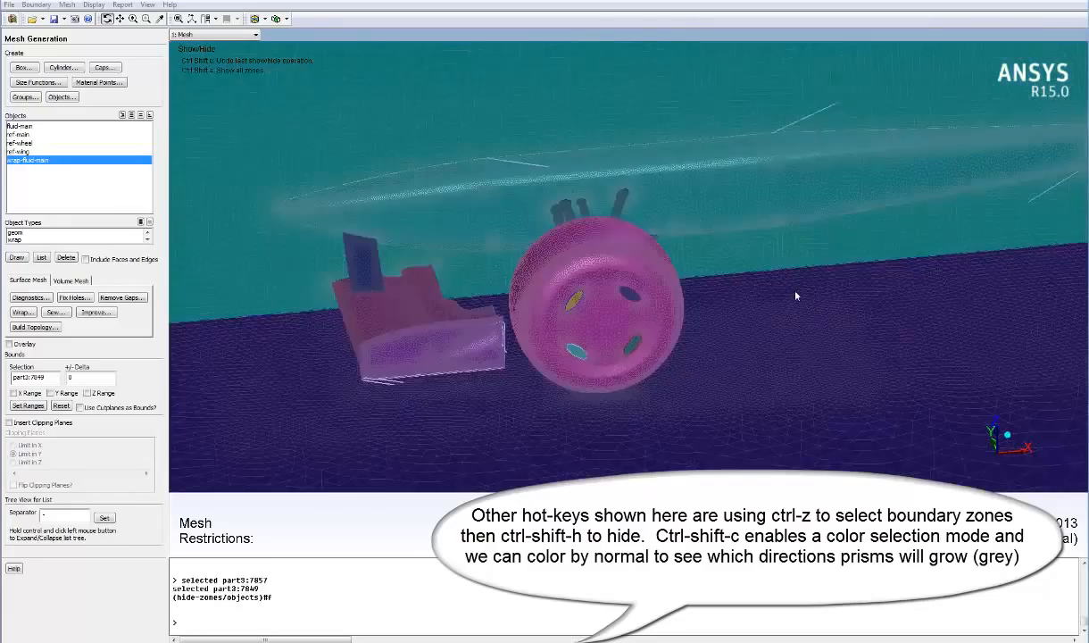
left_click_drag(794, 291, 788, 267)
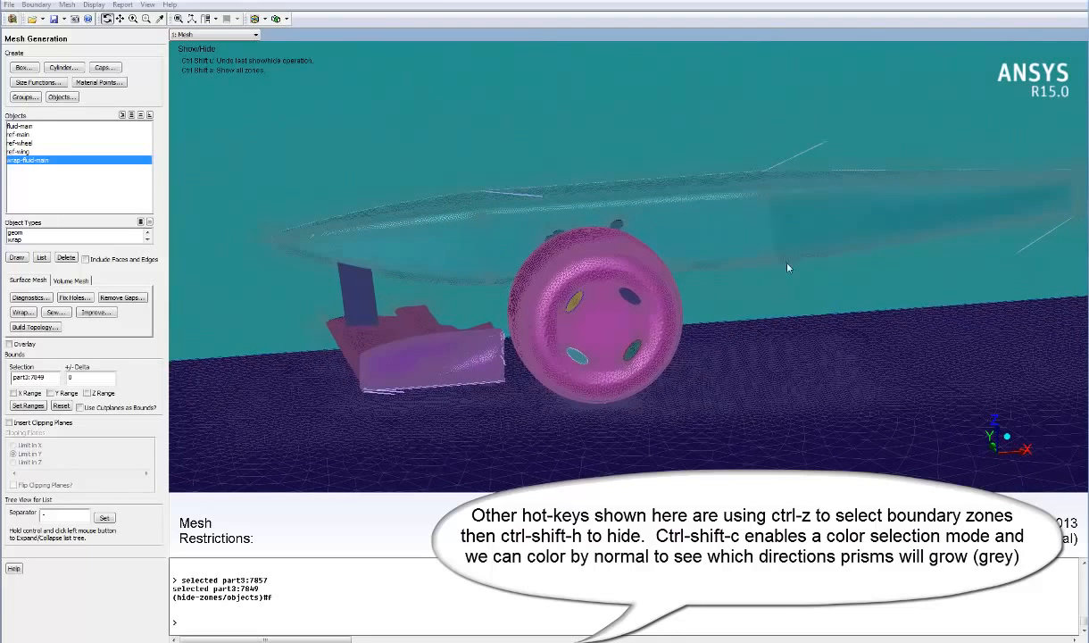
key("ctrl+shift+c")
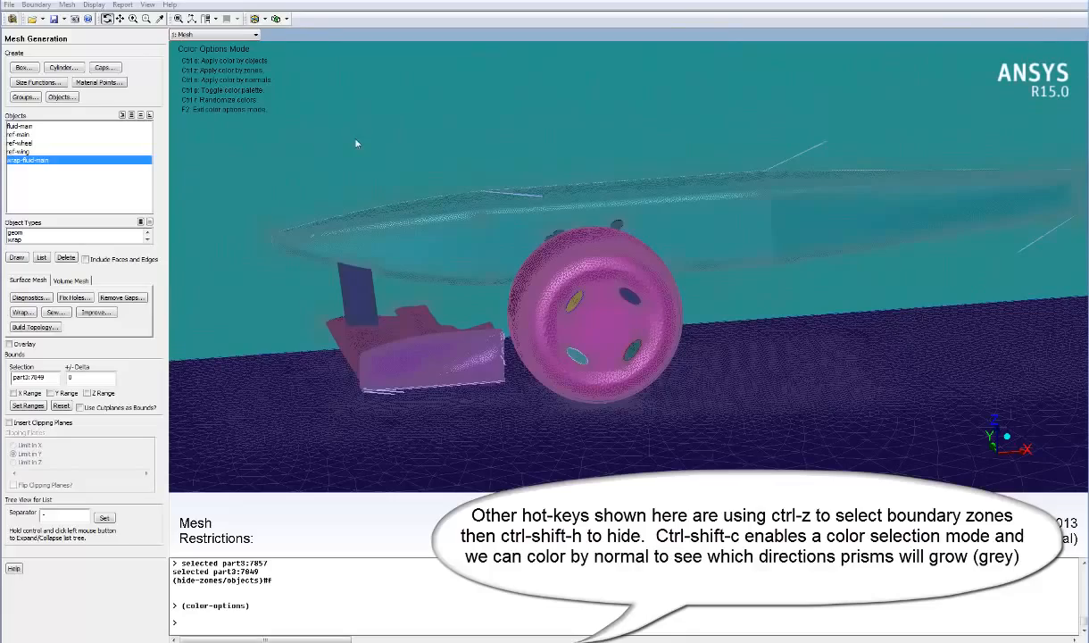
key("ctrl+n")
left_click_drag(523, 234, 502, 252)
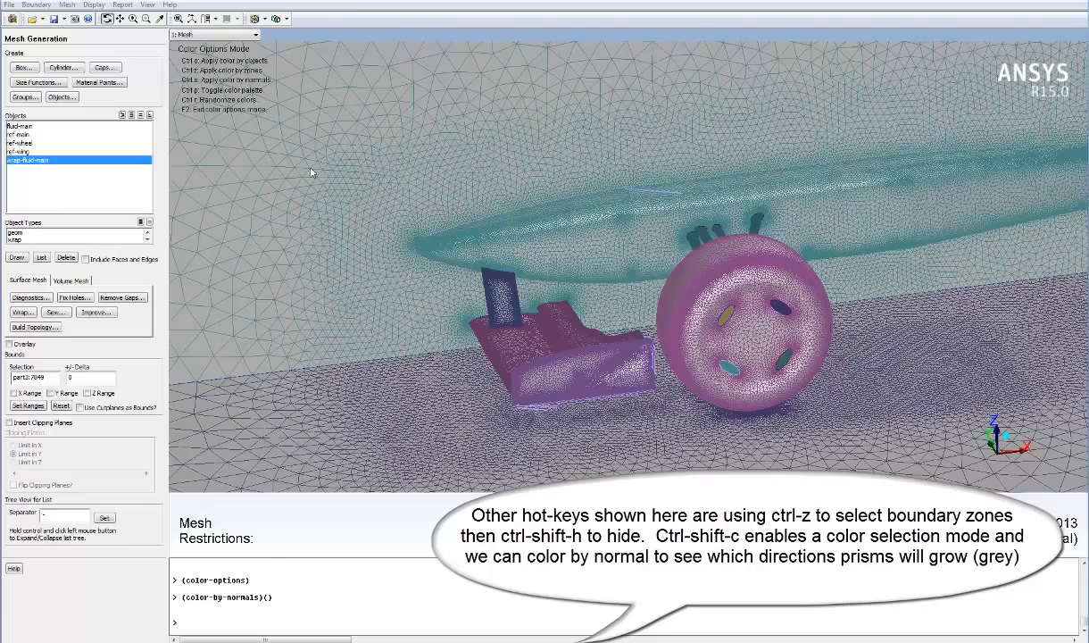
key("F2")
left_click_drag(334, 187, 711, 278)
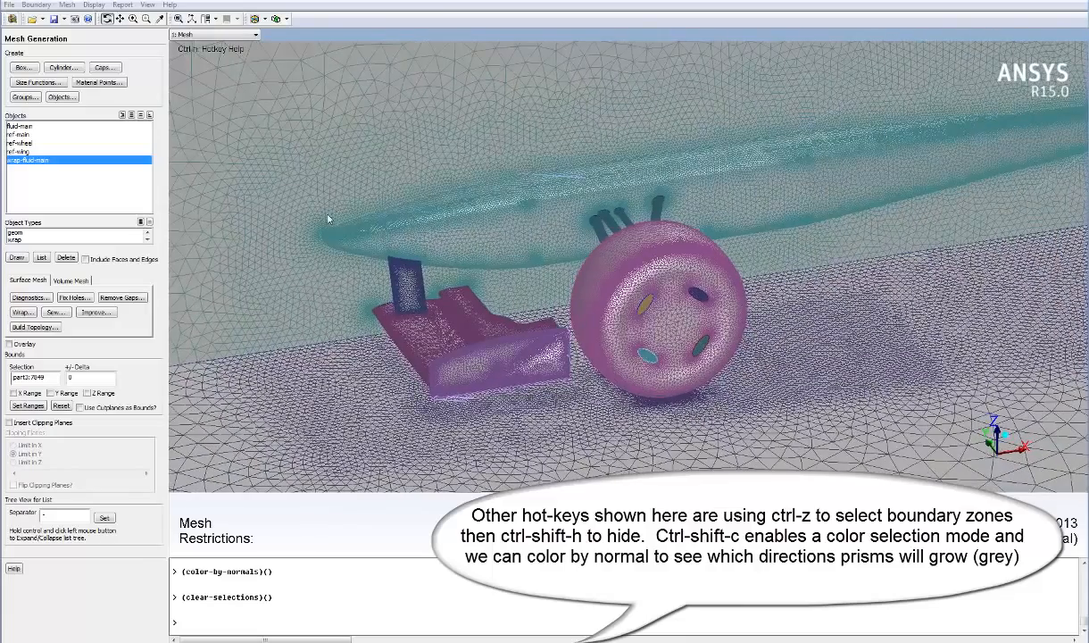